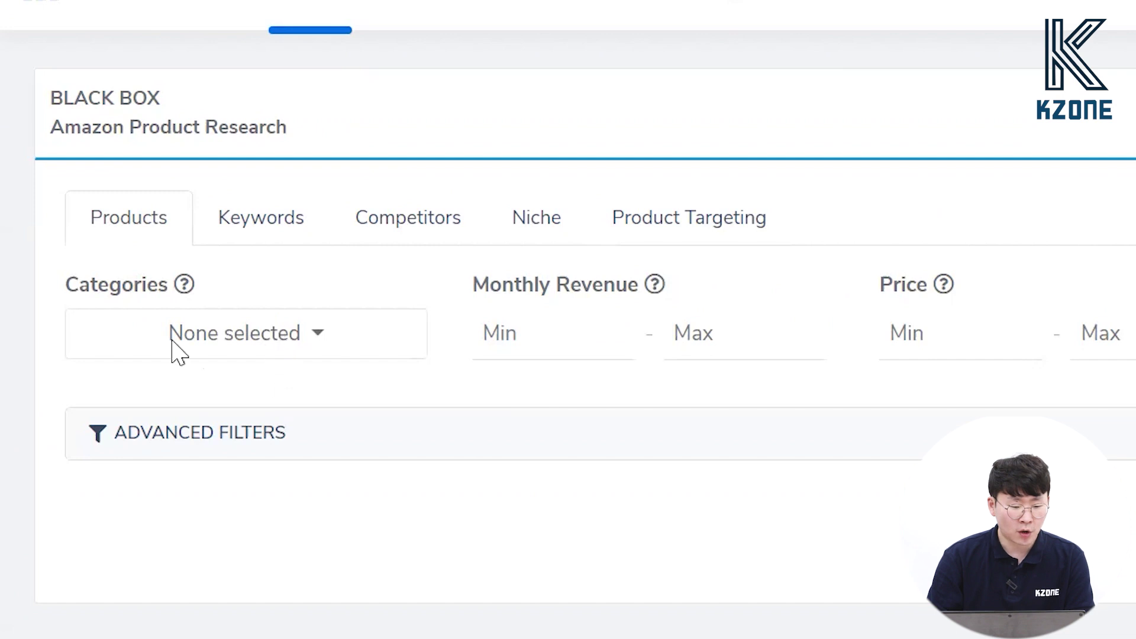
Set the product category filter to Home & Kitchen.
left_click(276, 343)
scroll(320, 482, "down", 8)
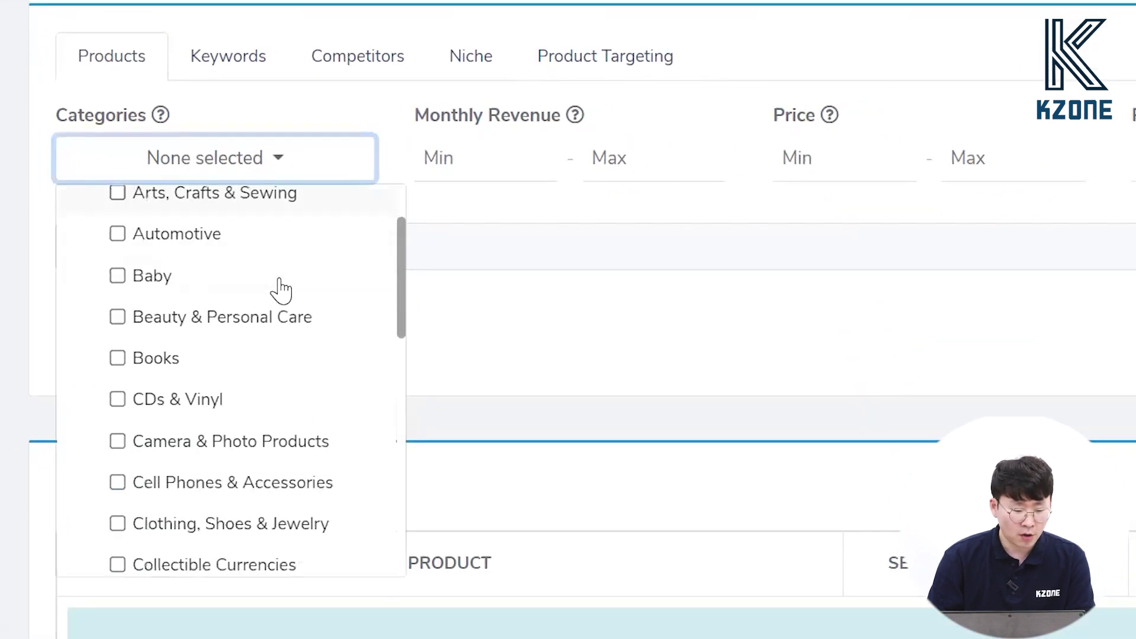
scroll(290, 301, "down", 5)
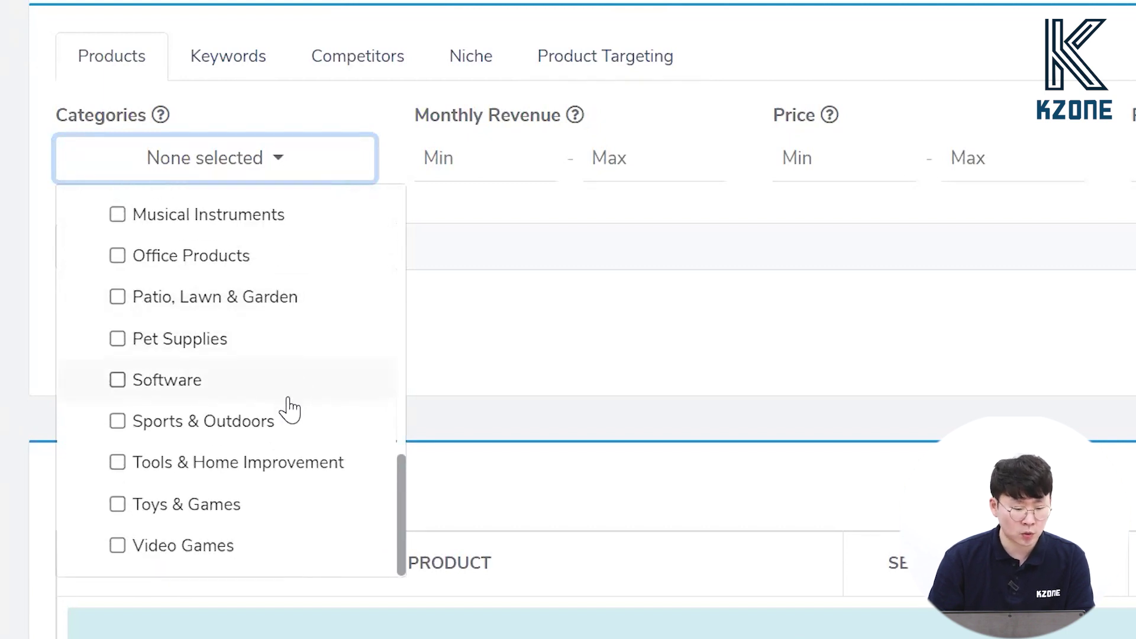
scroll(282, 420, "up", 4)
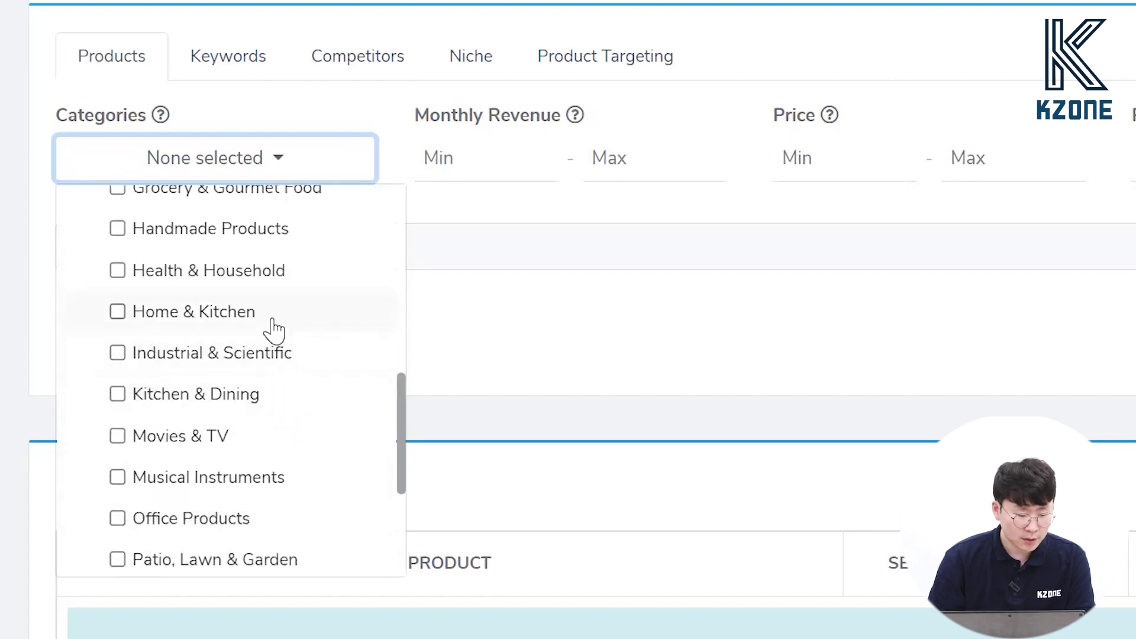
left_click(122, 314)
left_click(578, 362)
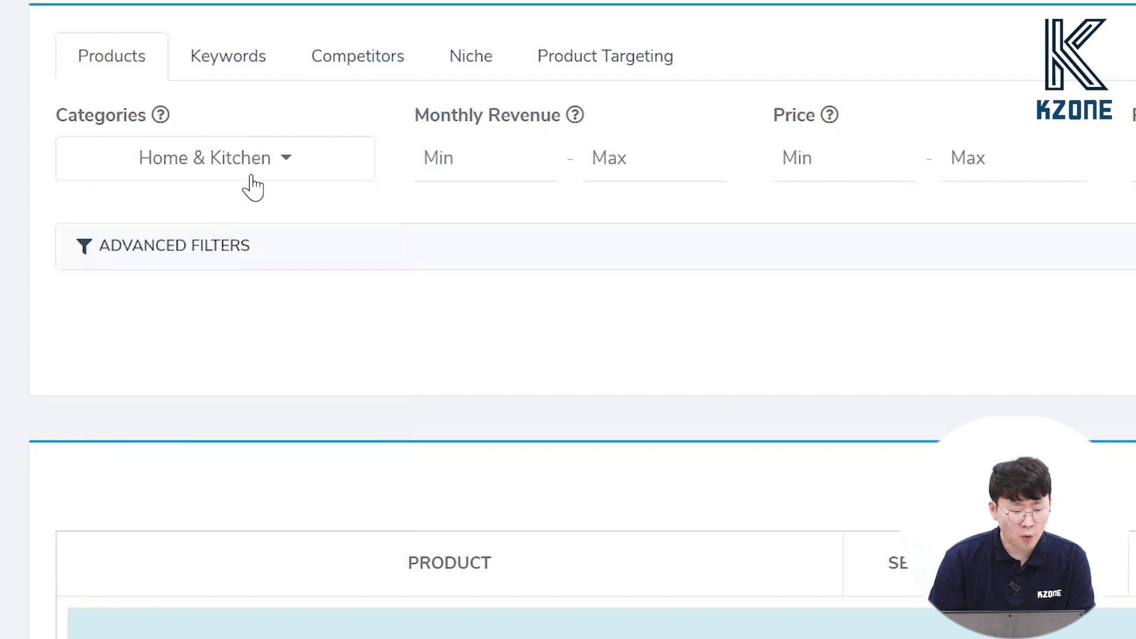
Set the price range to 30–50 and the maximum review count to 500, and run the product search.
left_click(867, 150)
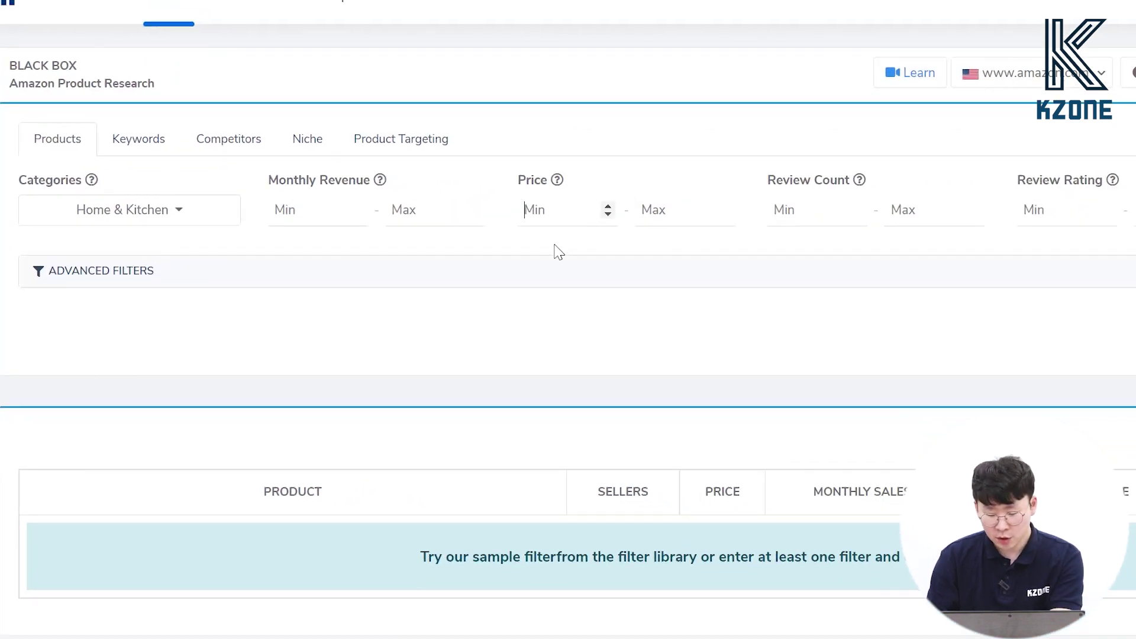
type("30")
left_click(686, 212)
type("50")
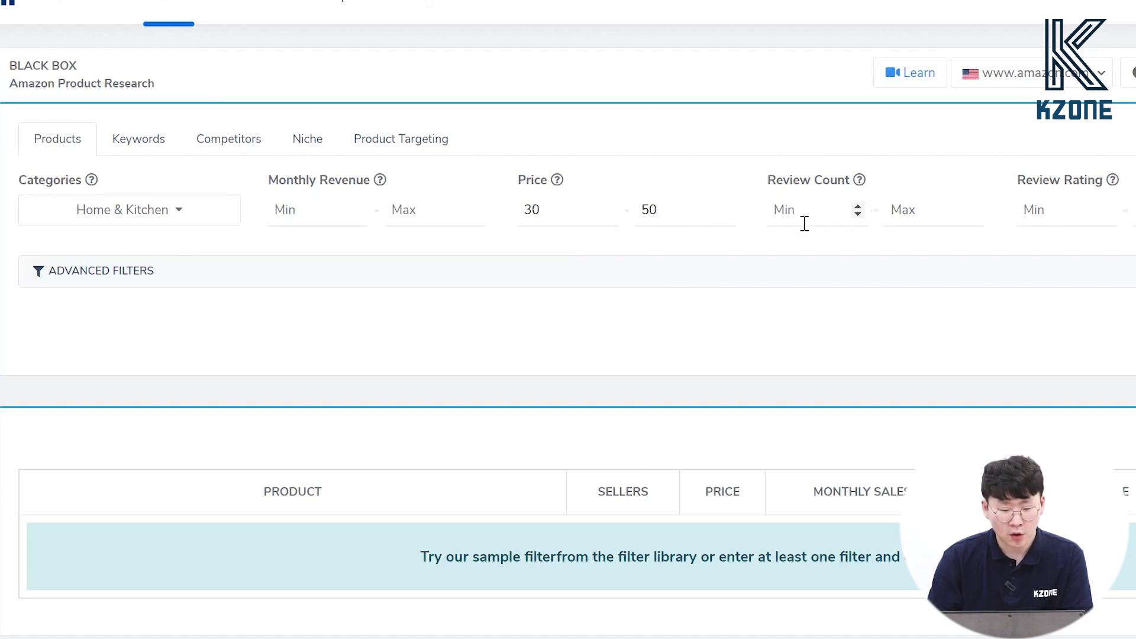
type("500")
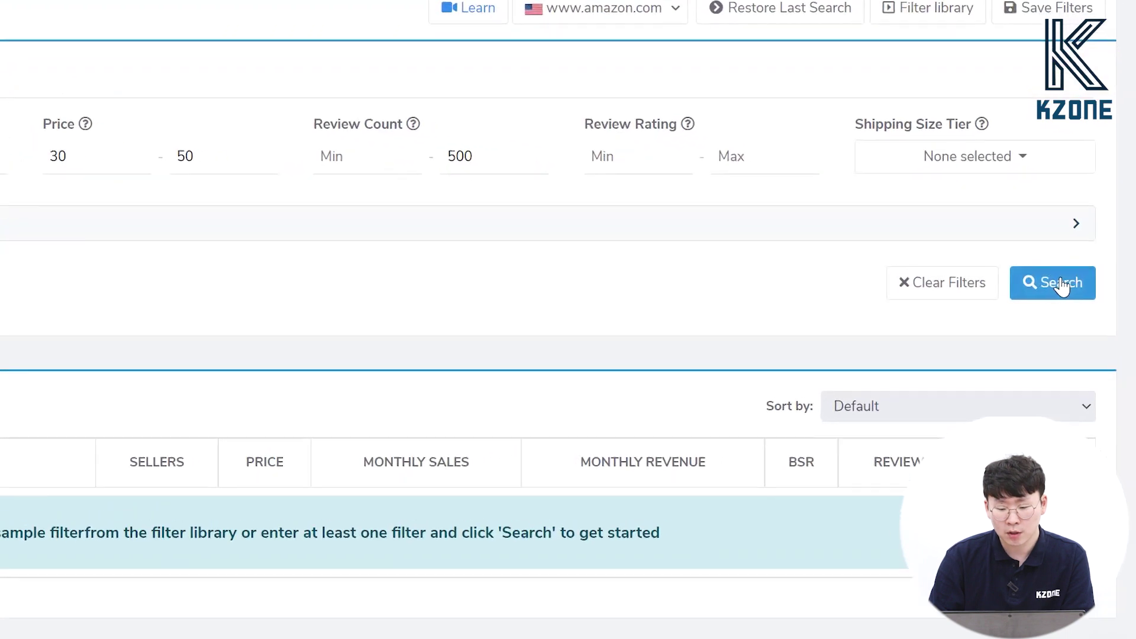
left_click(1075, 281)
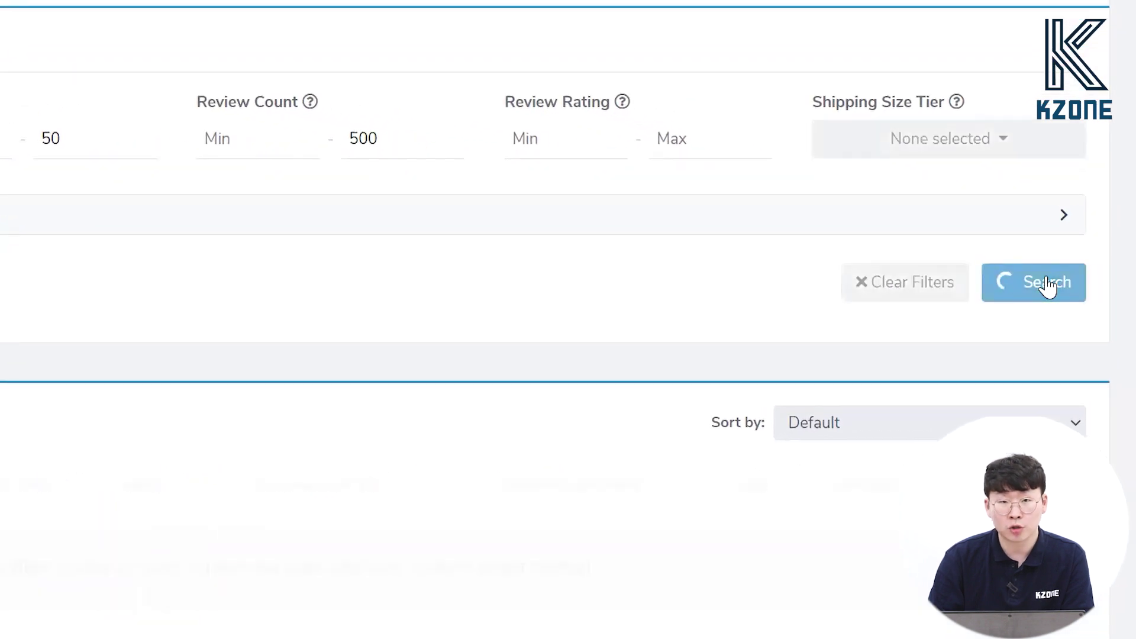
Examine the product search results, including the details listed for the first product.
scroll(627, 322, "down", 1)
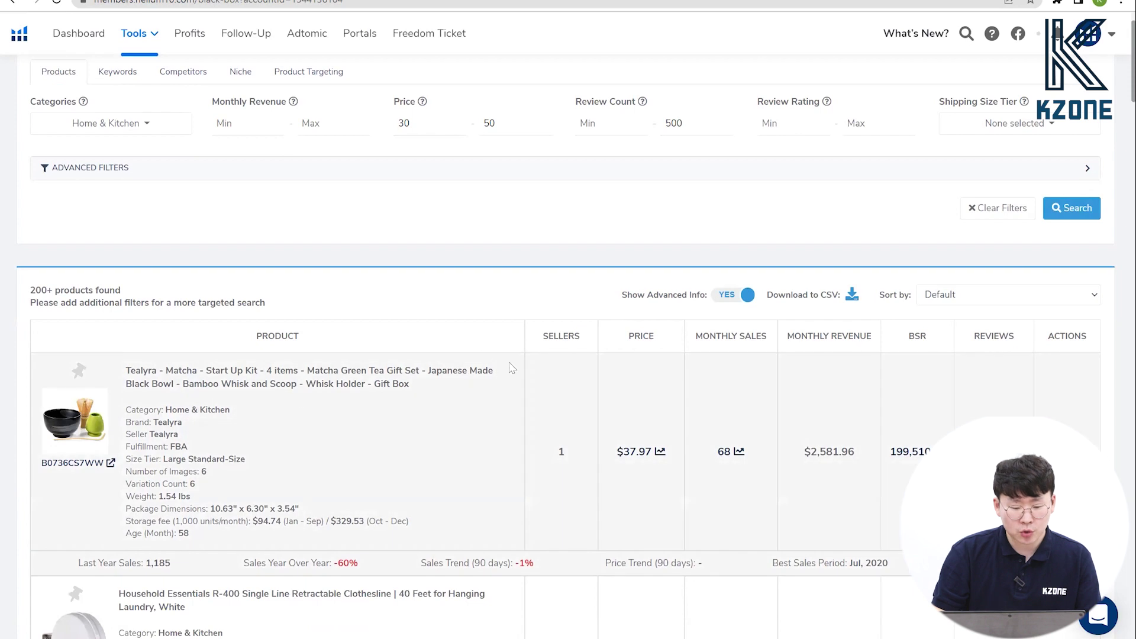
scroll(76, 254, "down", 1)
left_click_drag(36, 229, 110, 223)
left_click(113, 224)
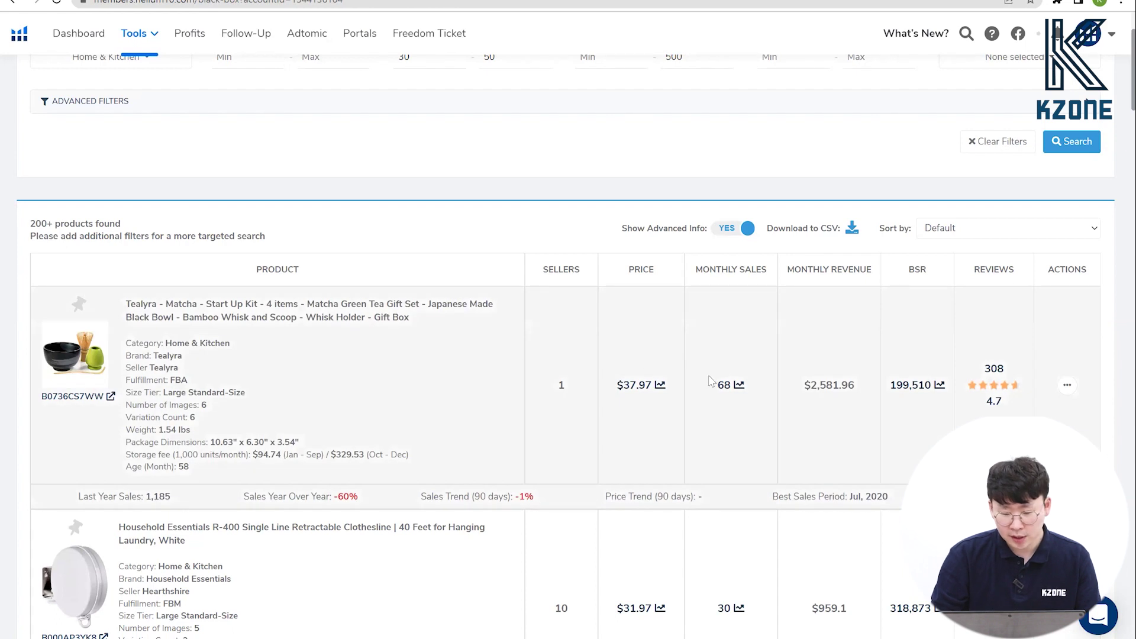
scroll(446, 167, "up", 2)
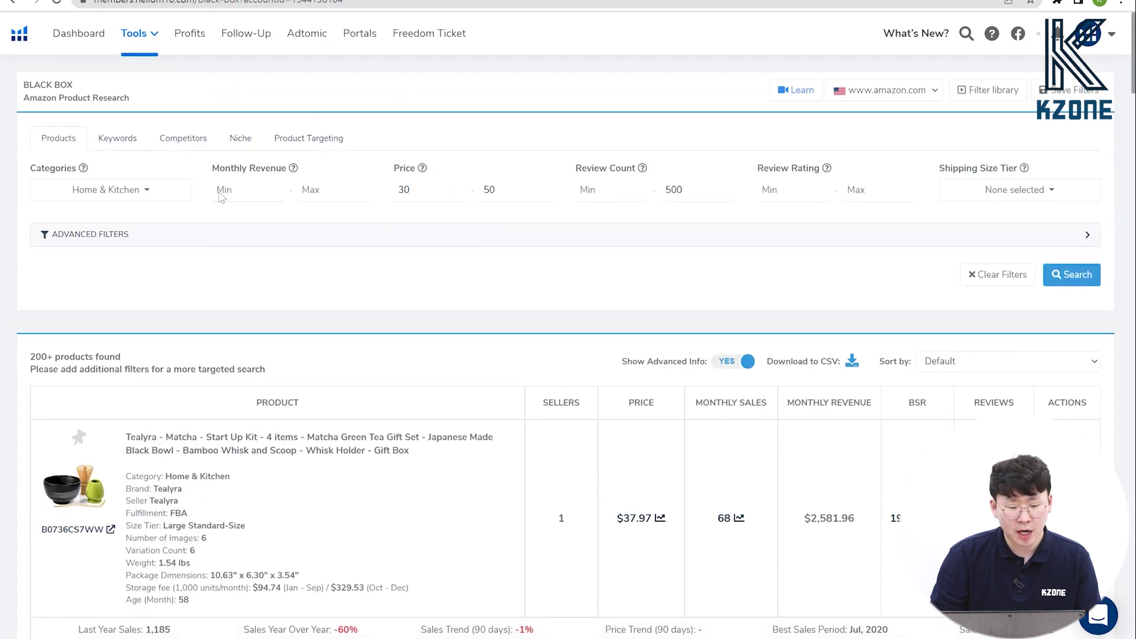
Open the Amazon listing of the Tealyra matcha start up kit and read through its product page.
scroll(520, 355, "down", 4)
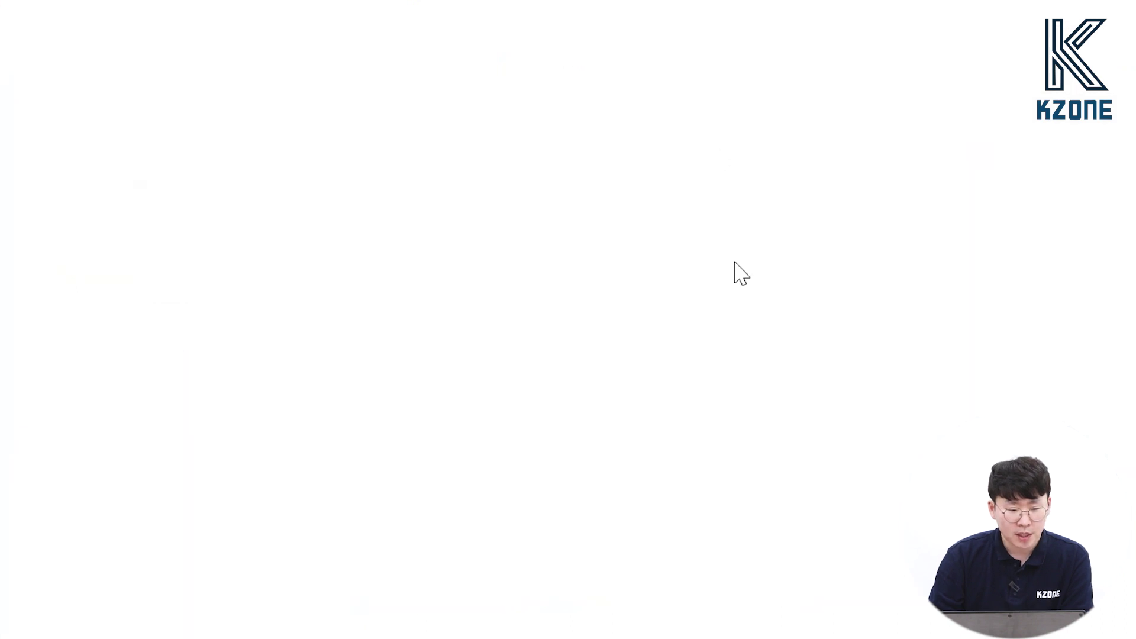
scroll(503, 358, "down", 1)
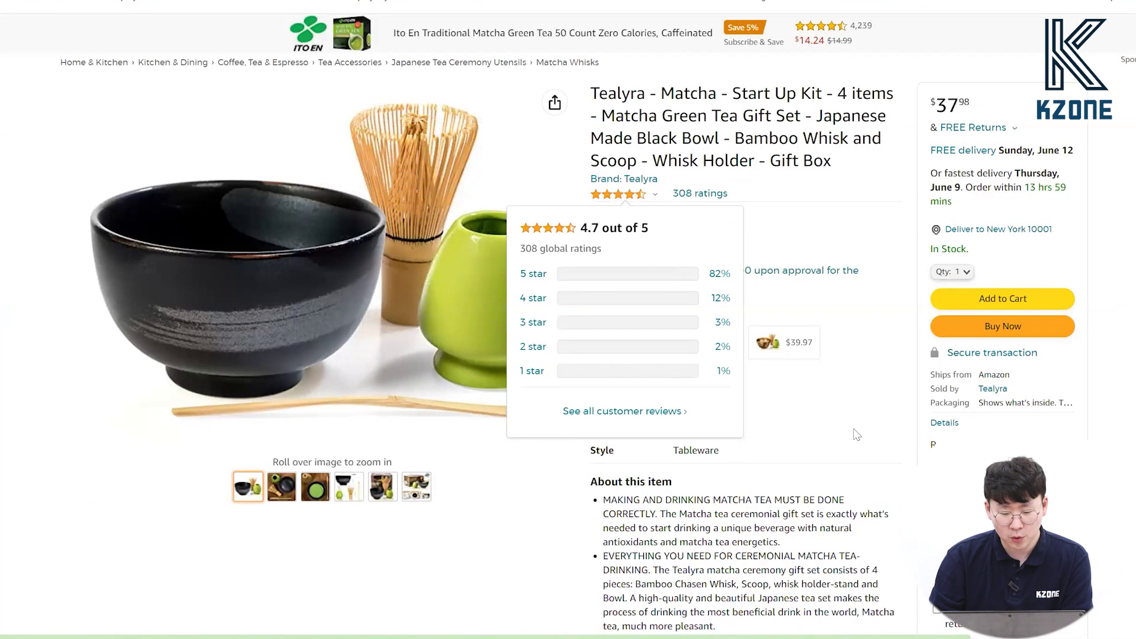
scroll(849, 423, "down", 1)
scroll(849, 422, "down", 15)
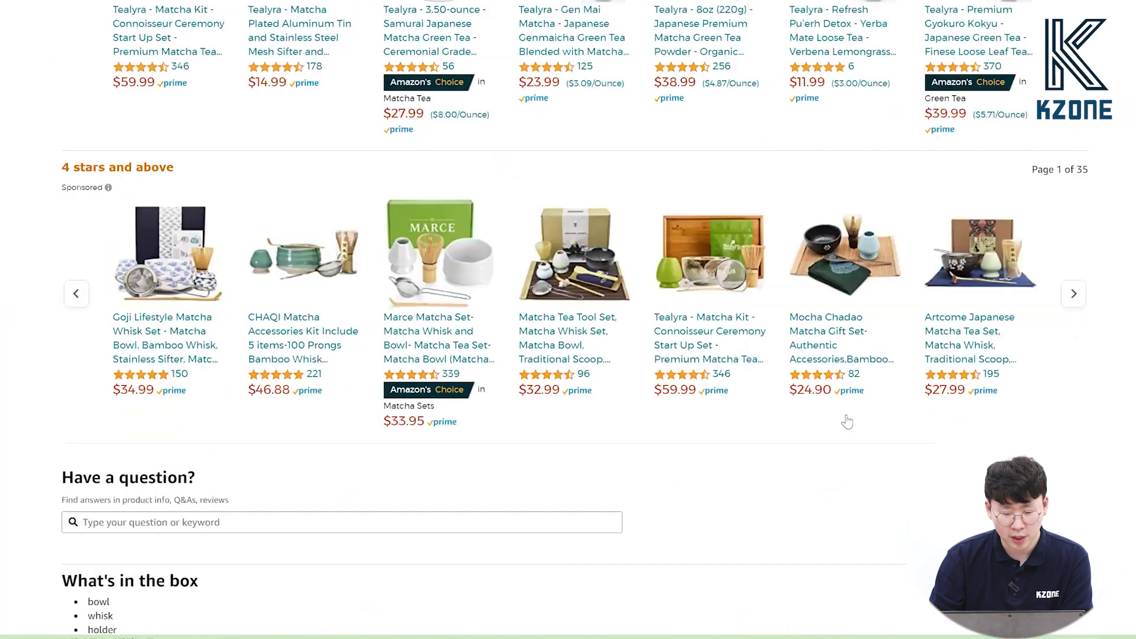
scroll(850, 421, "down", 20)
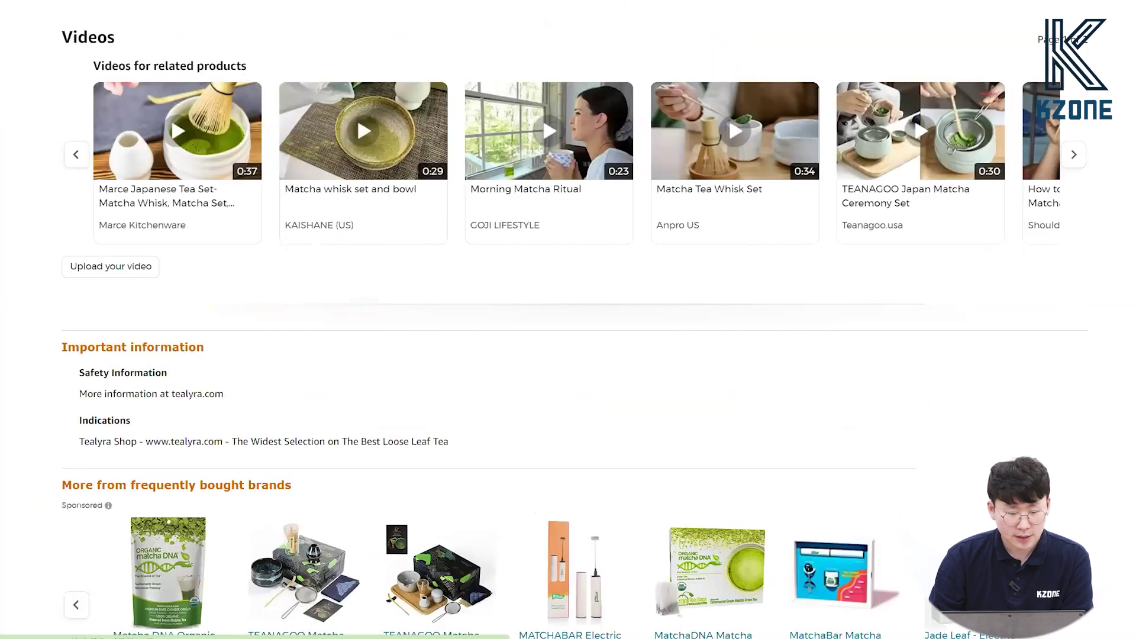
scroll(849, 421, "down", 7)
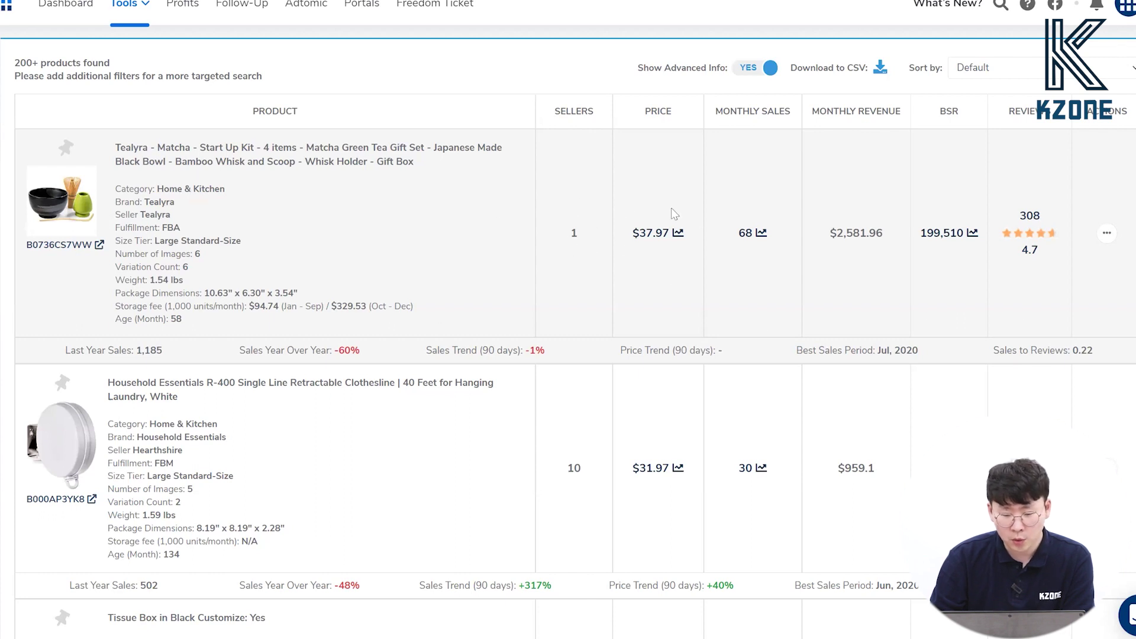
View the price, Best Sellers Rank and monthly sales history charts of the Tealyra matcha kit.
left_click(677, 232)
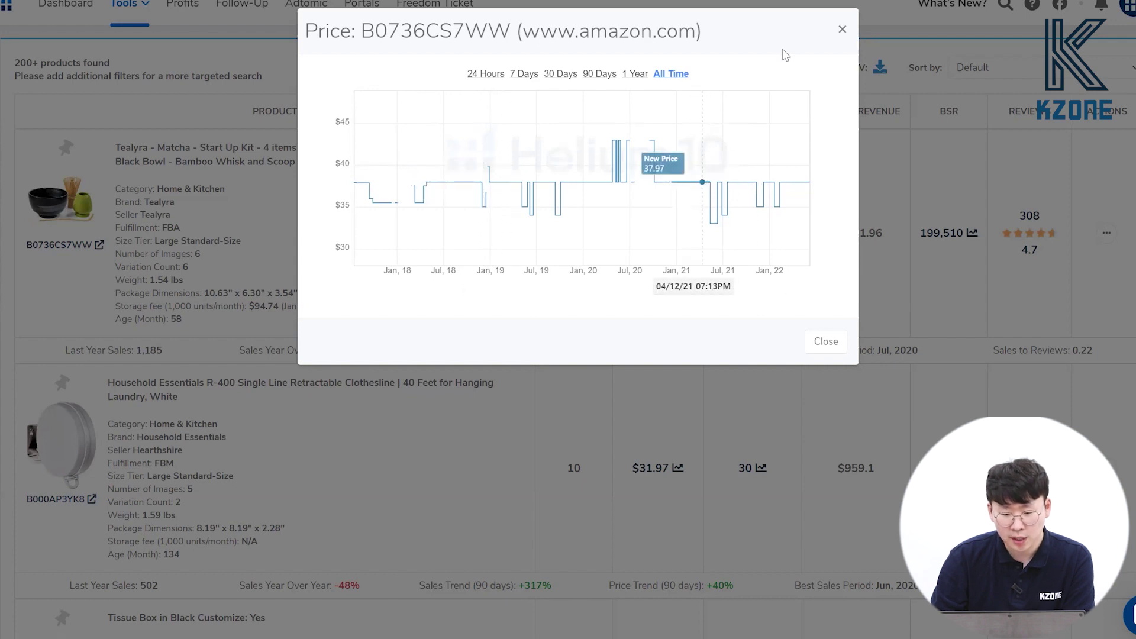
left_click(843, 29)
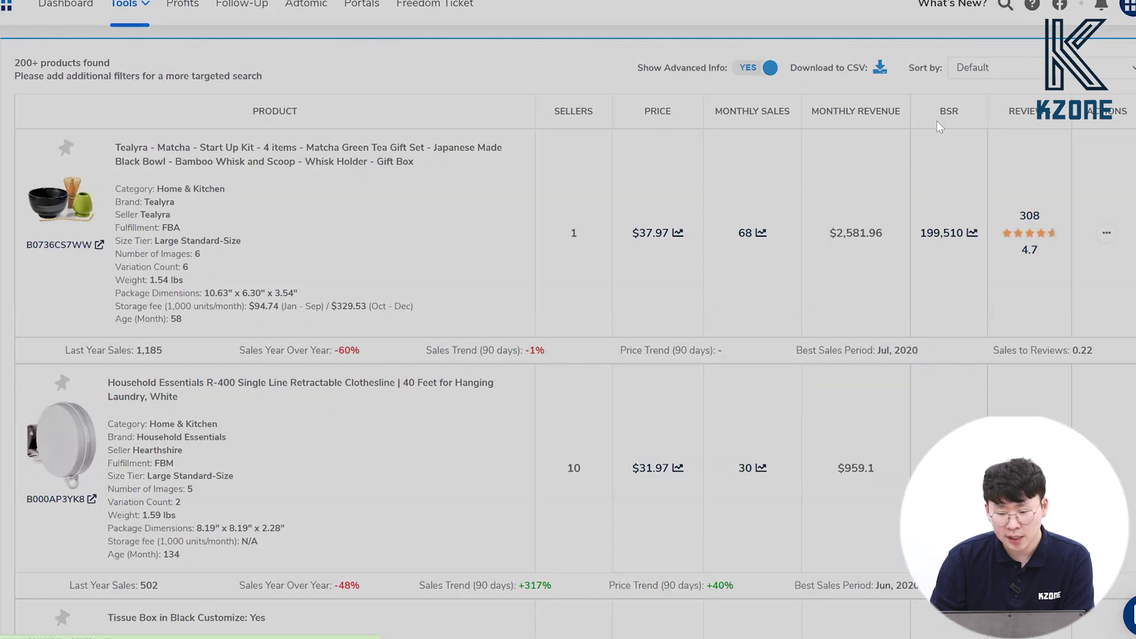
left_click(941, 234)
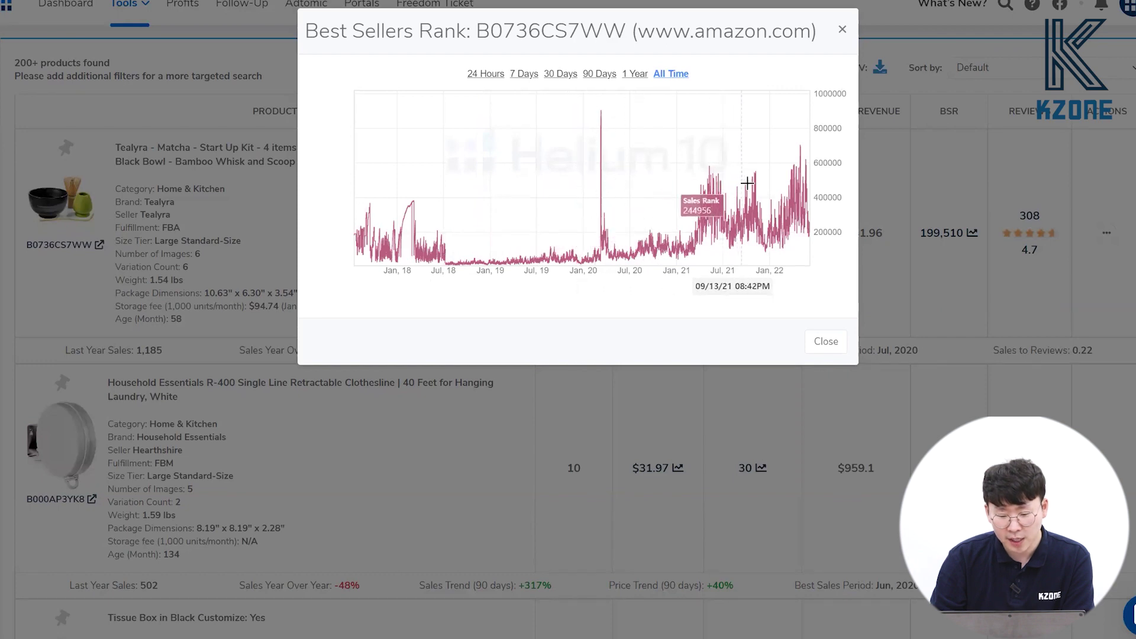
left_click(842, 31)
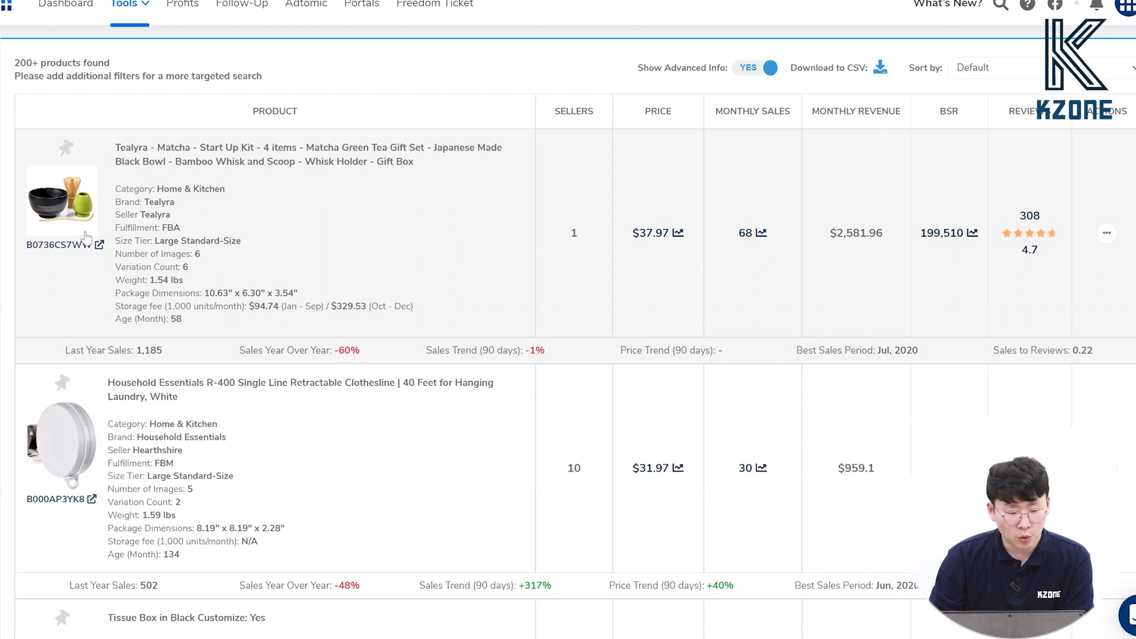
left_click(759, 233)
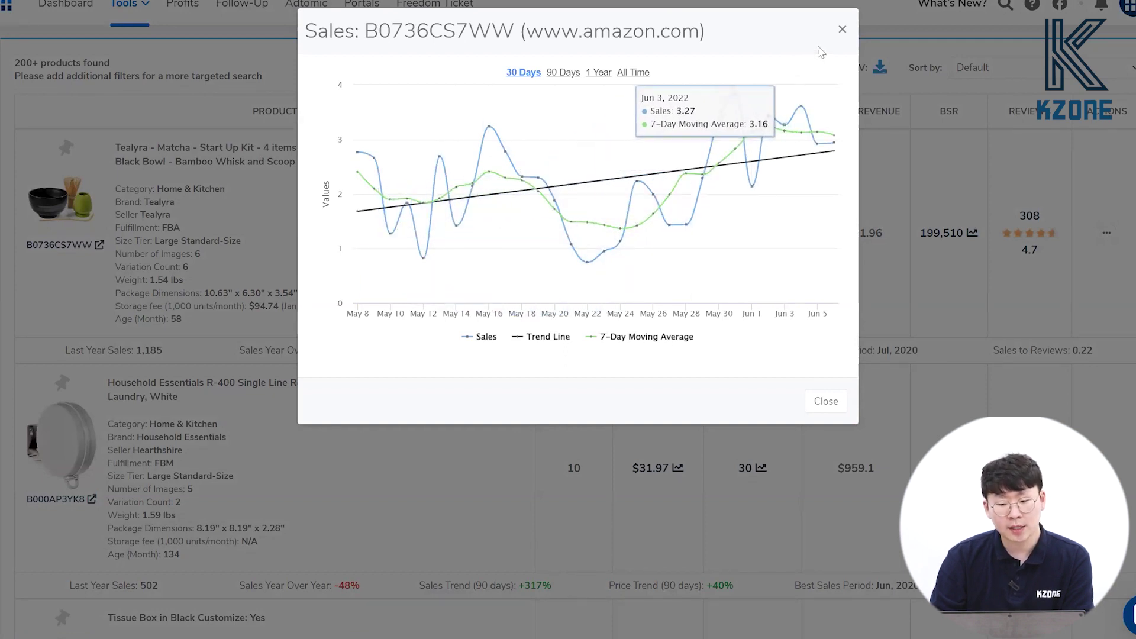
left_click(843, 30)
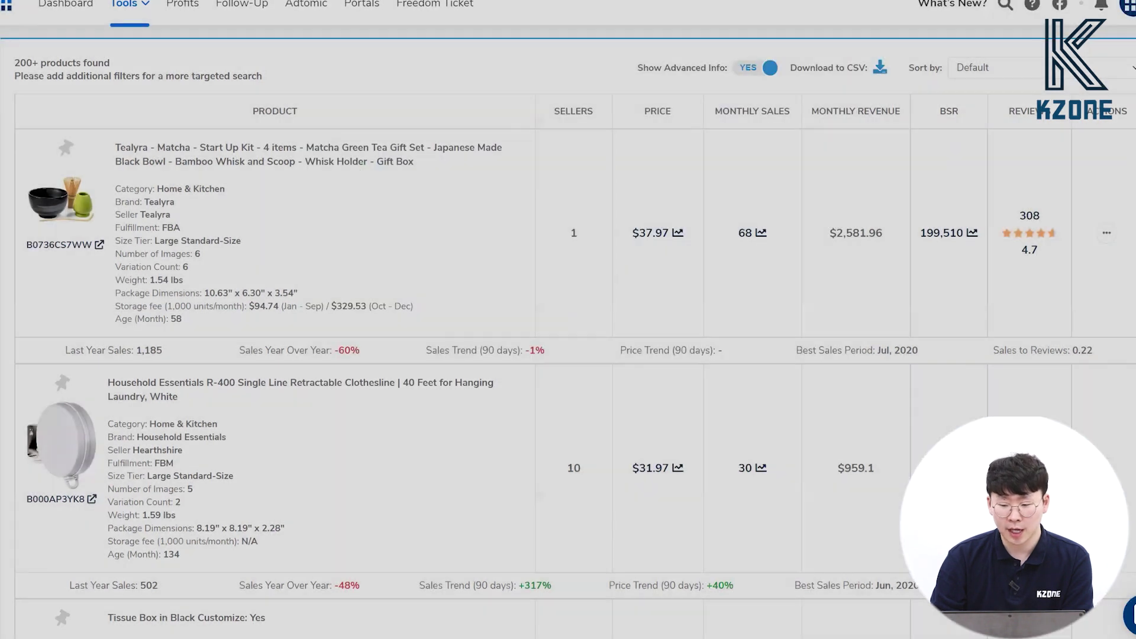
Look through the remaining products in the Home & Kitchen results list.
scroll(568, 331, "down", 15)
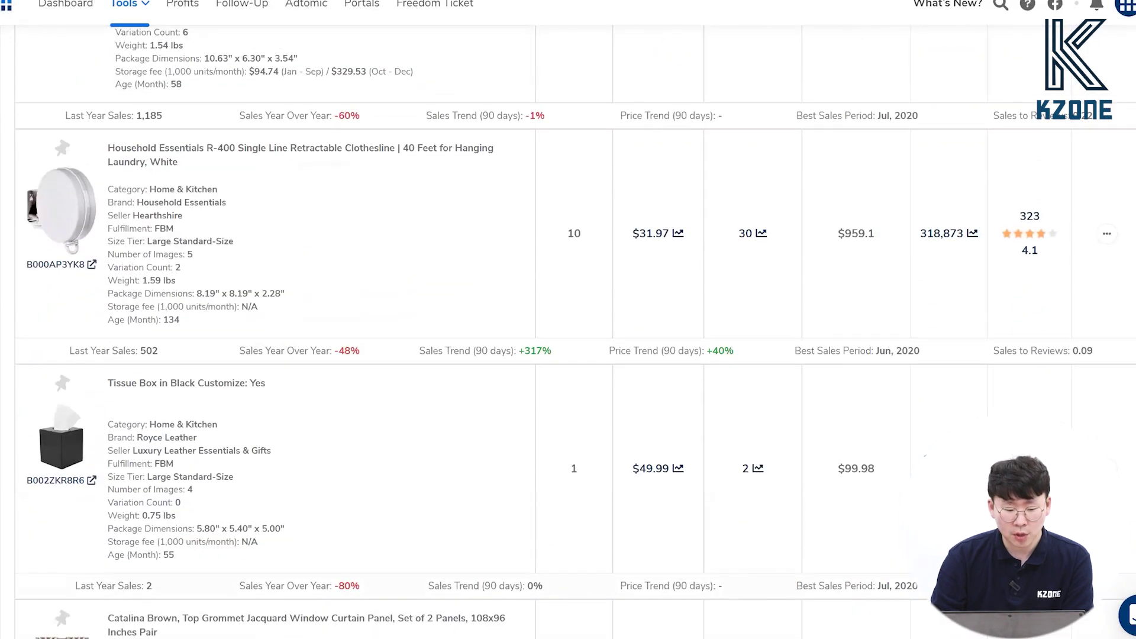
scroll(568, 331, "down", 4)
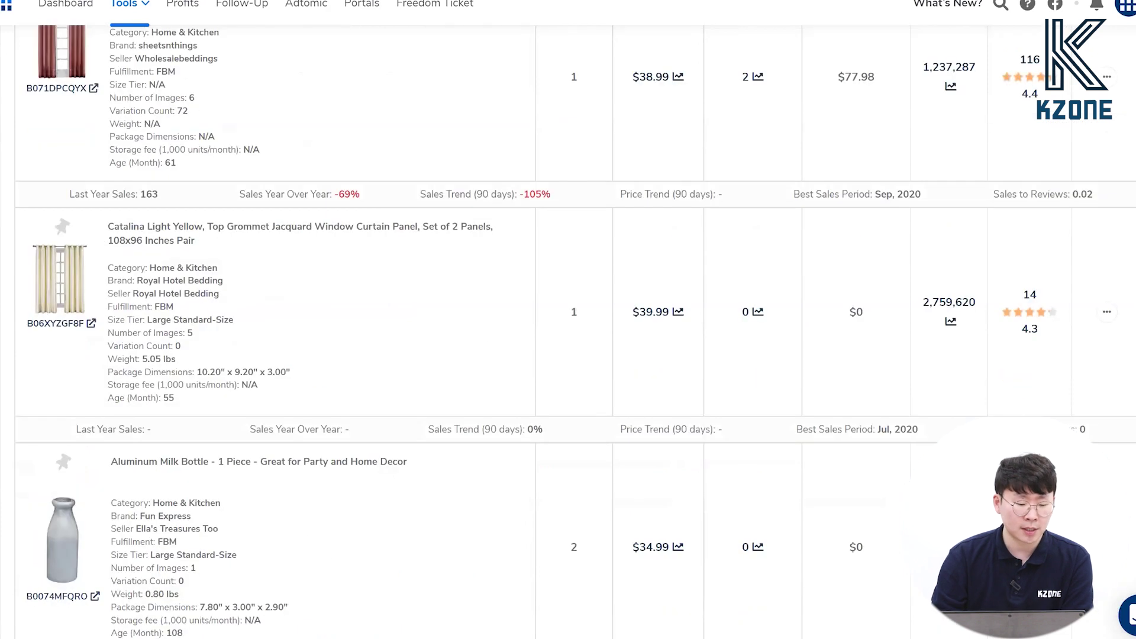
scroll(568, 331, "up", 20)
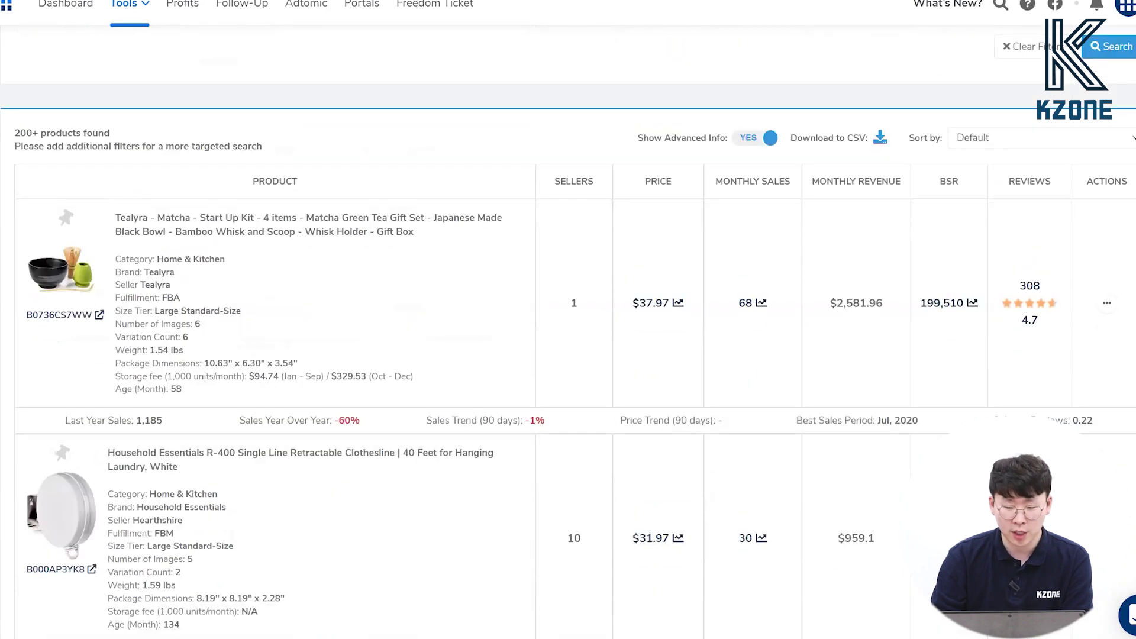
scroll(568, 331, "up", 4)
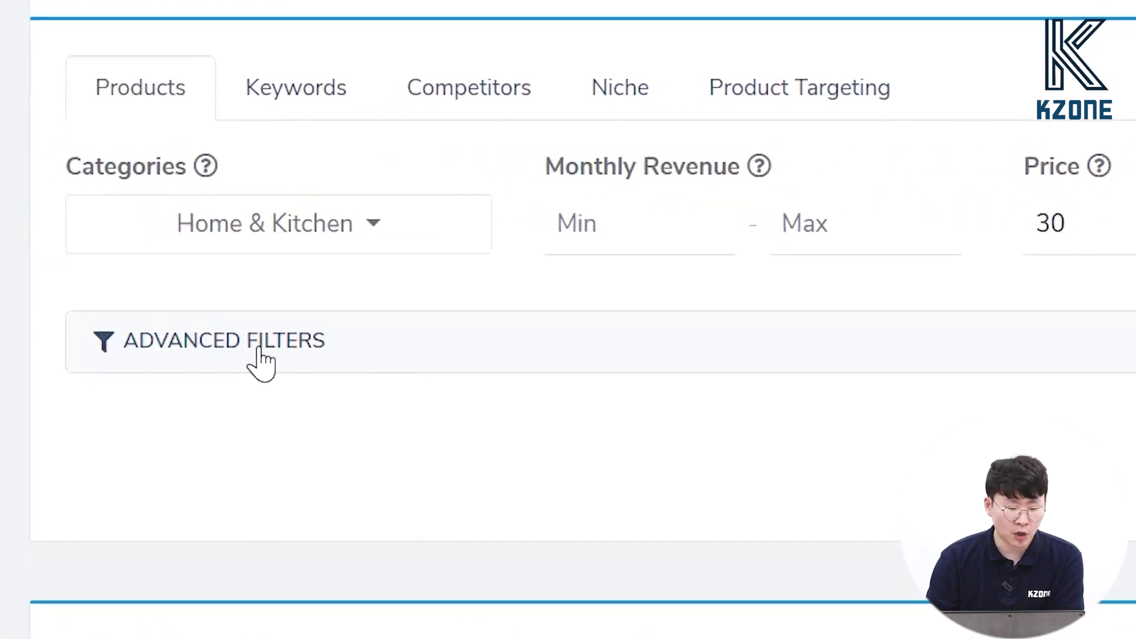
Expand the advanced filters and search for products with the title keyword "mom".
left_click(268, 355)
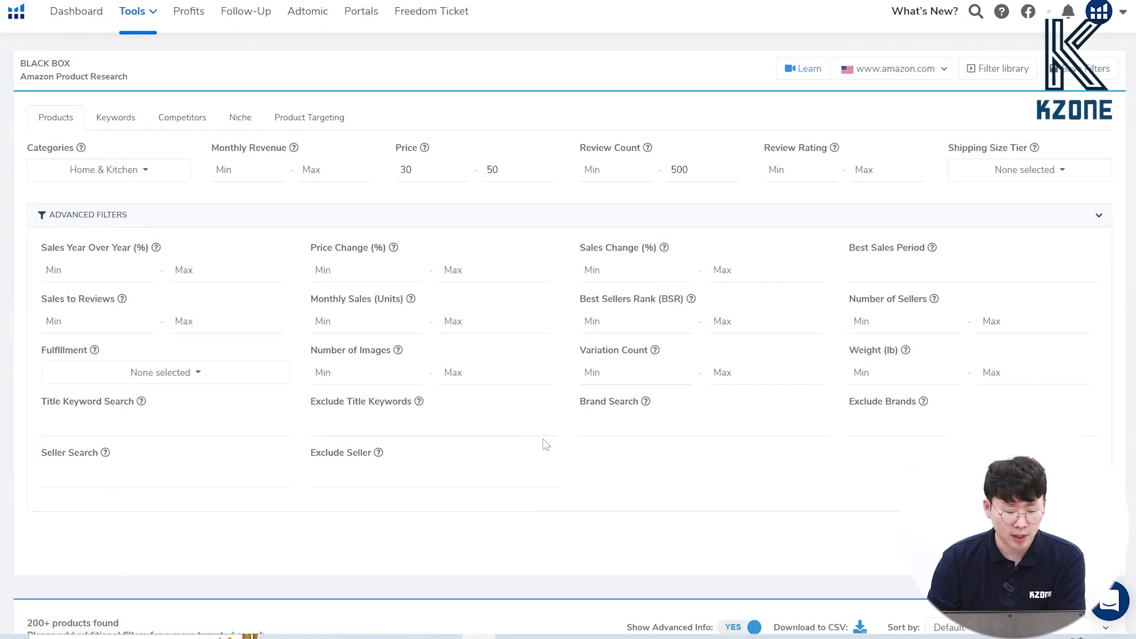
scroll(657, 446, "down", 1)
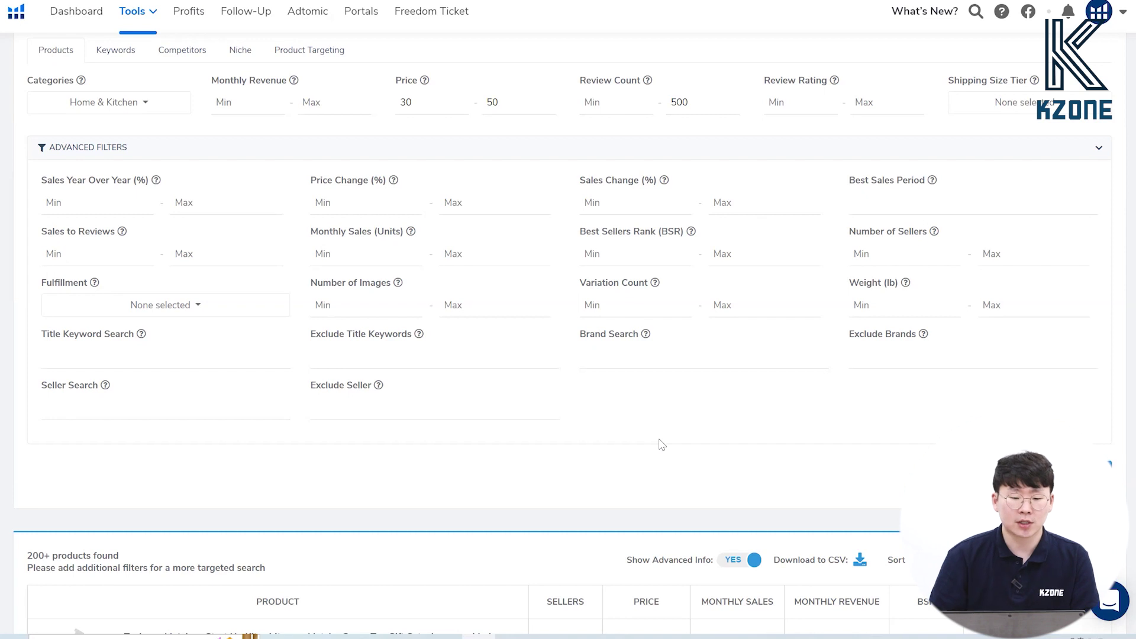
scroll(661, 444, "up", 1)
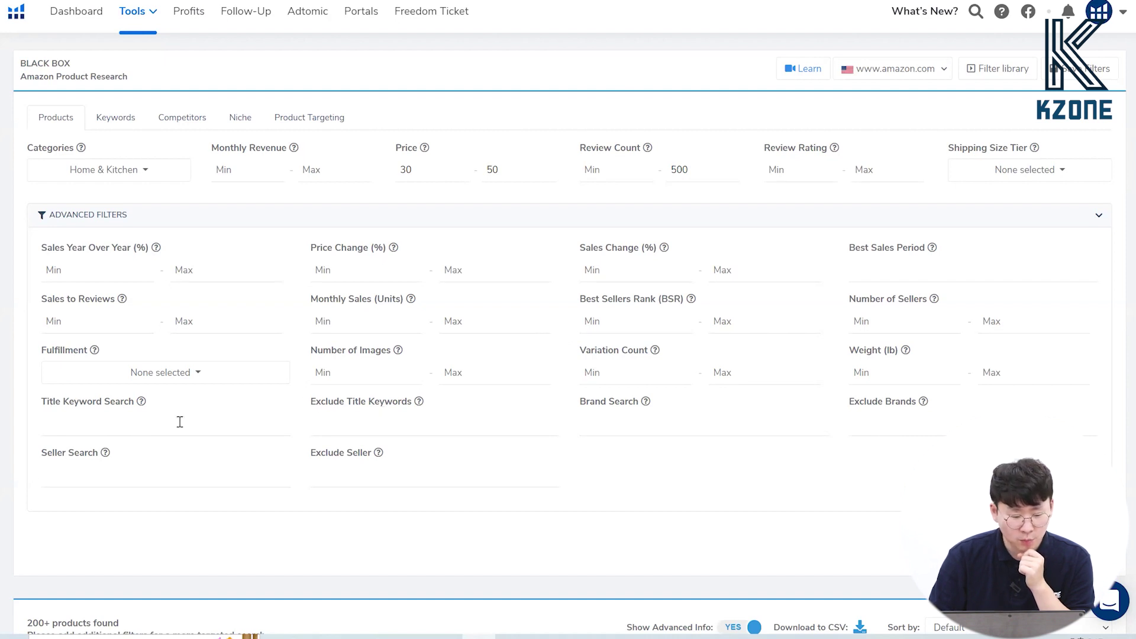
type("mom")
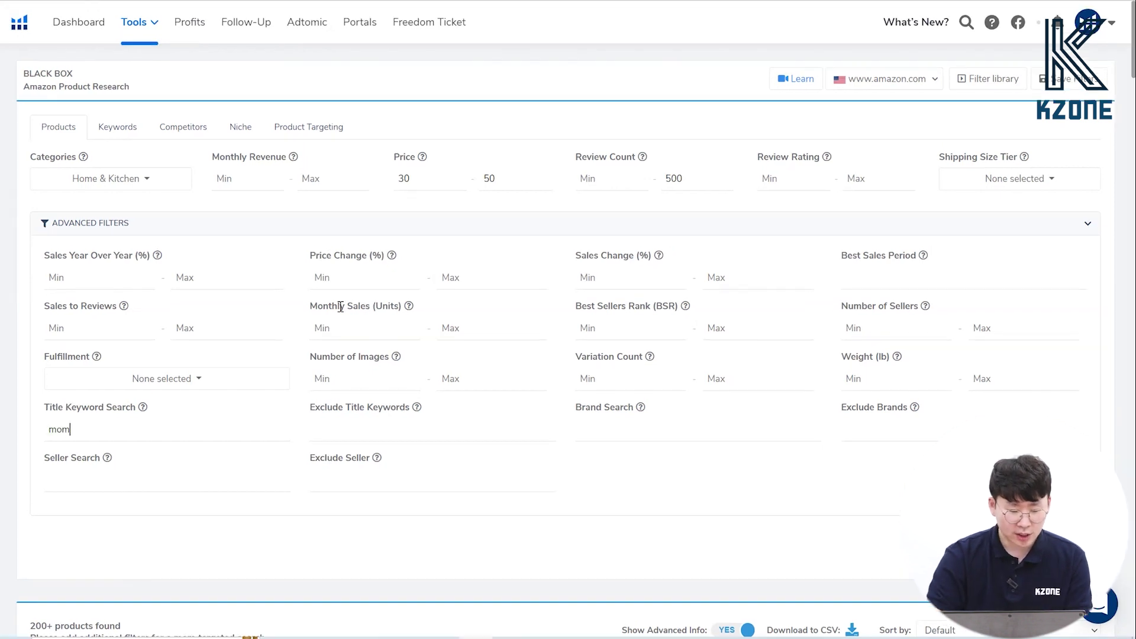
key("Return")
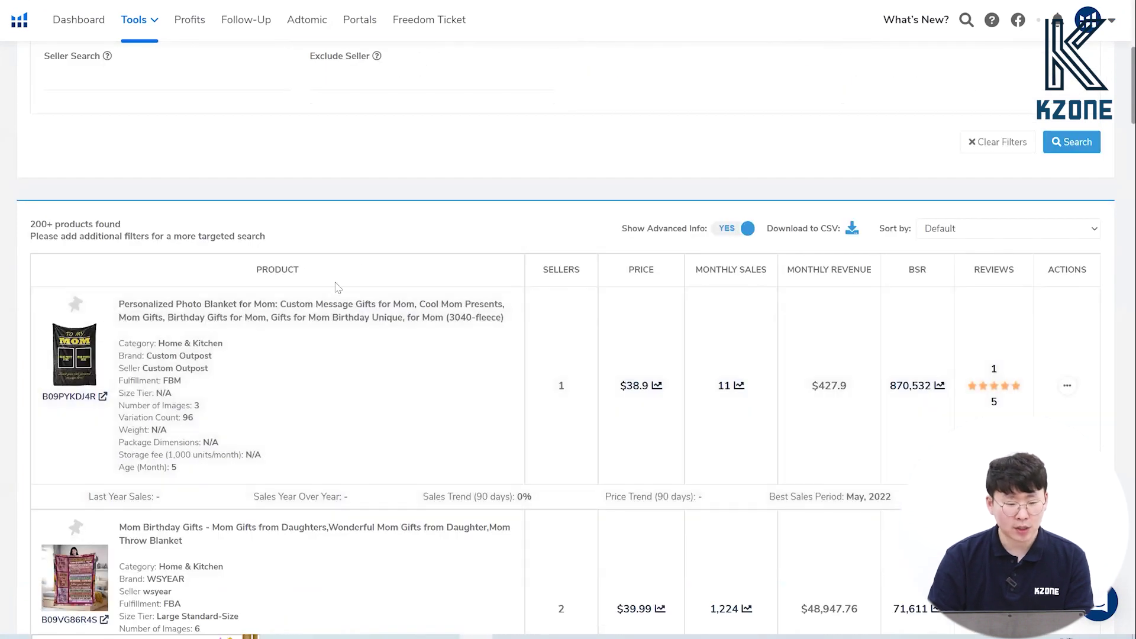
Look through the products found for the title keyword "mom".
scroll(337, 283, "up", 2)
scroll(341, 284, "down", 1)
scroll(341, 284, "down", 5)
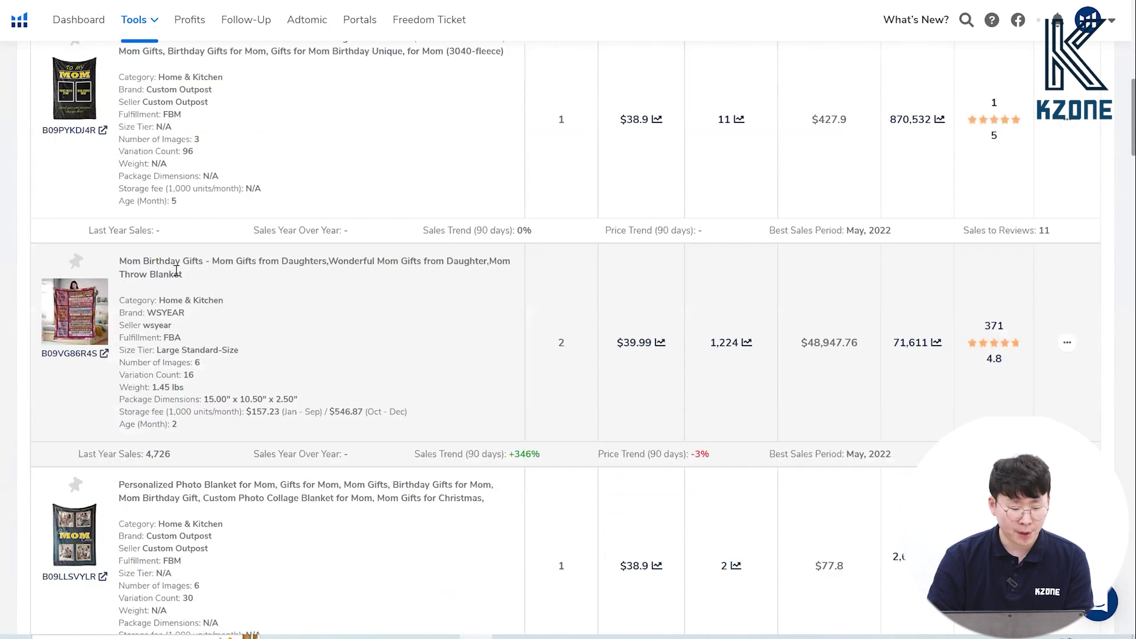
scroll(176, 270, "down", 1)
Change the title keyword to "mother" and run the product search again.
scroll(149, 426, "up", 15)
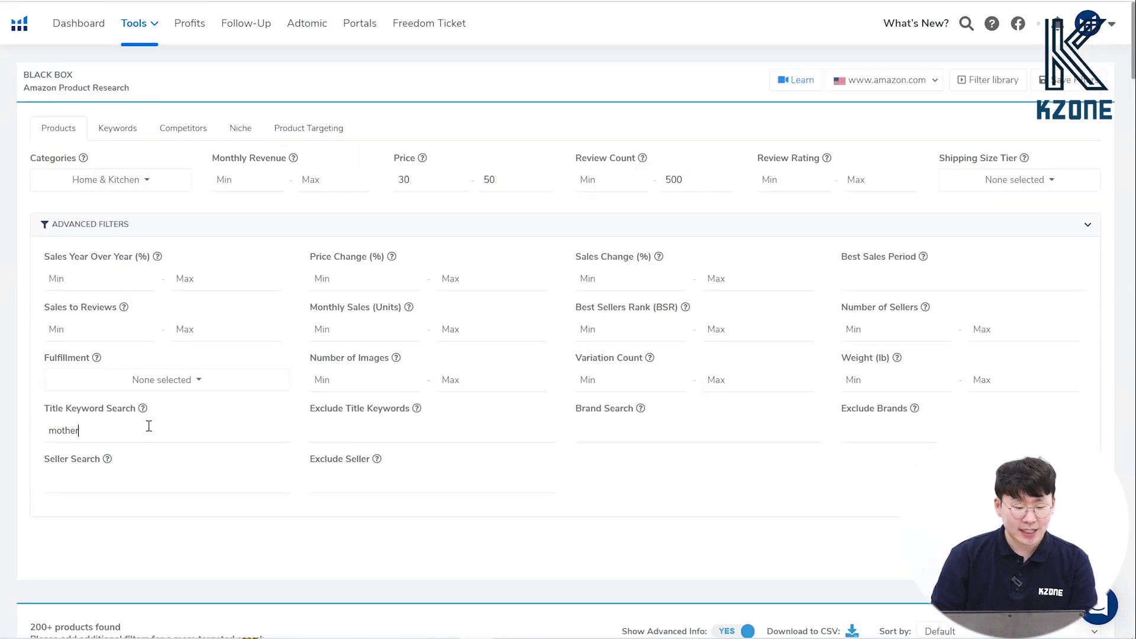
key("Return")
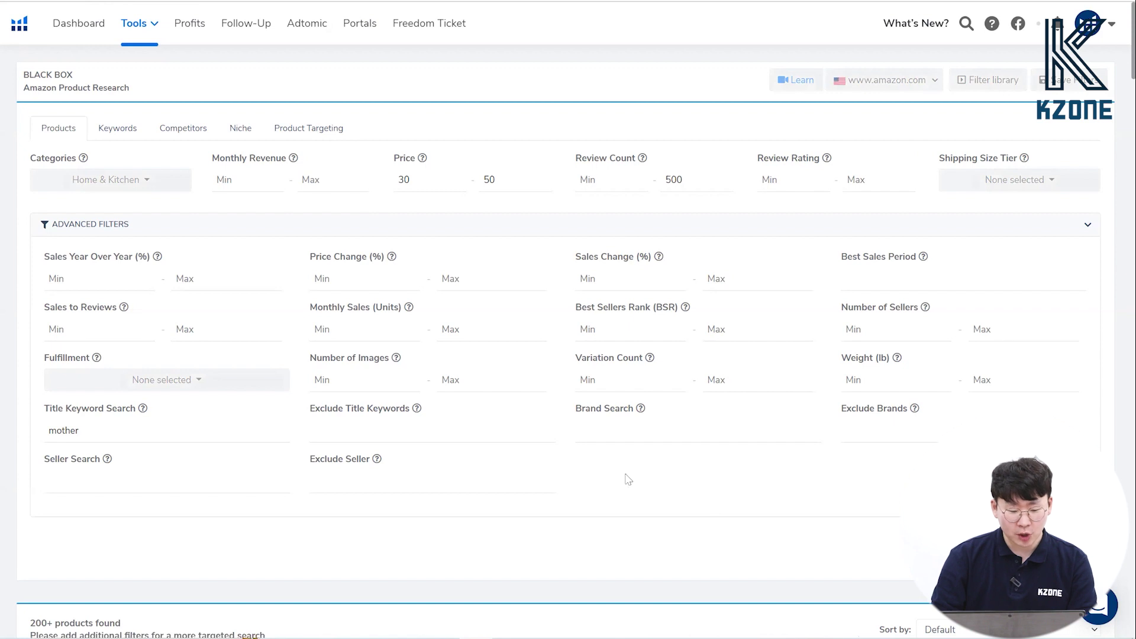
scroll(591, 467, "down", 3)
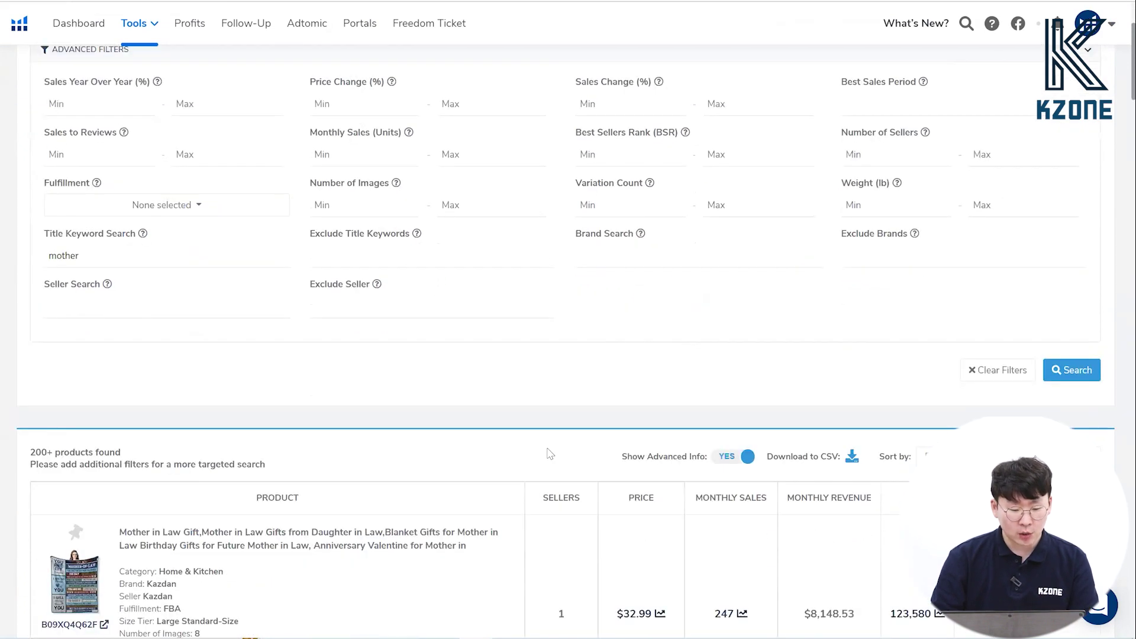
Look through the products found for the title keyword "mother".
scroll(549, 453, "down", 4)
scroll(164, 371, "down", 3)
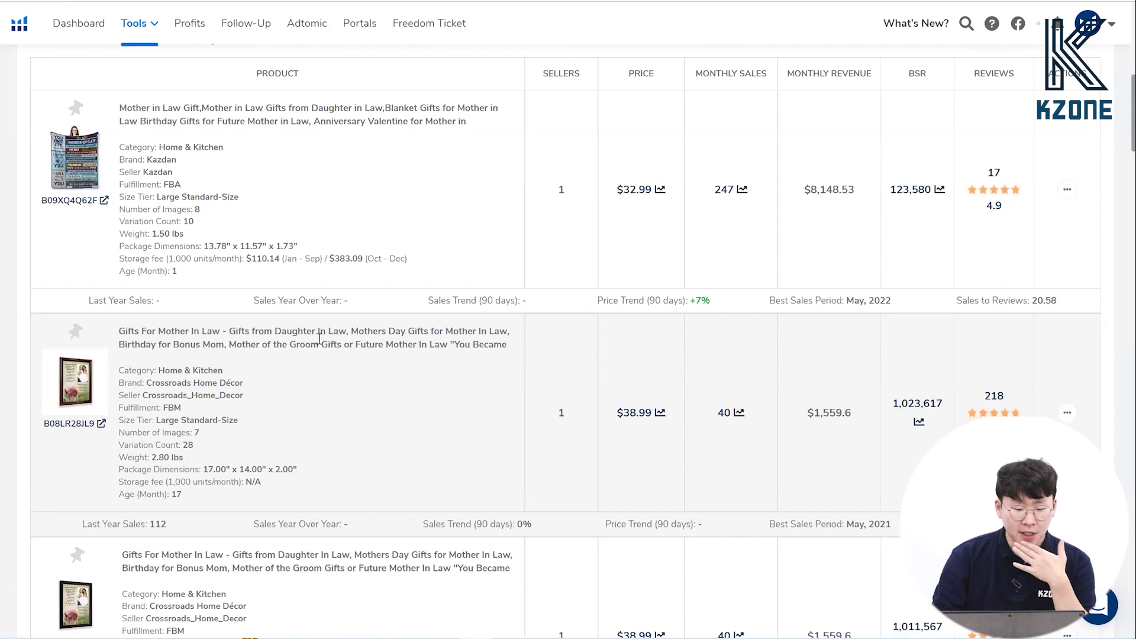
scroll(397, 340, "down", 8)
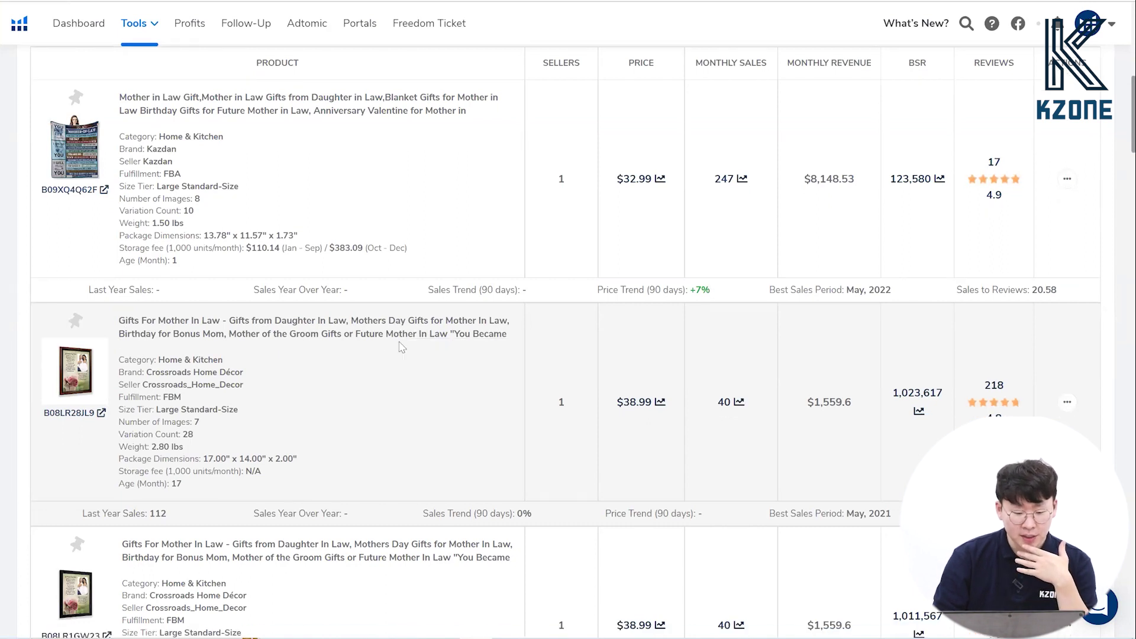
scroll(404, 350, "down", 6)
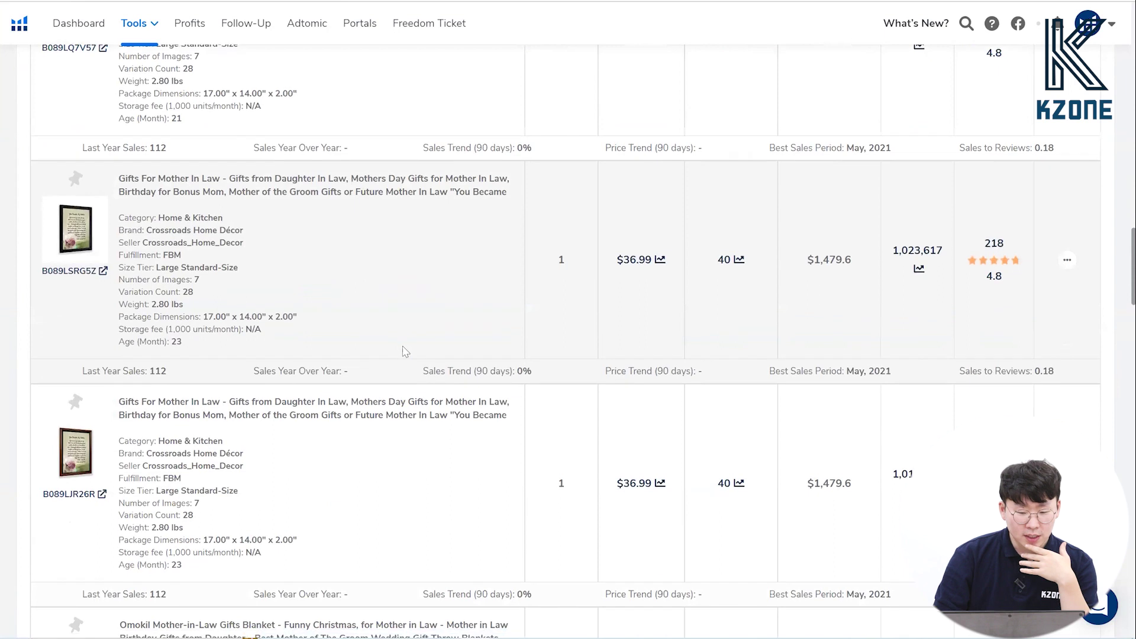
scroll(406, 354, "up", 10)
scroll(406, 355, "up", 15)
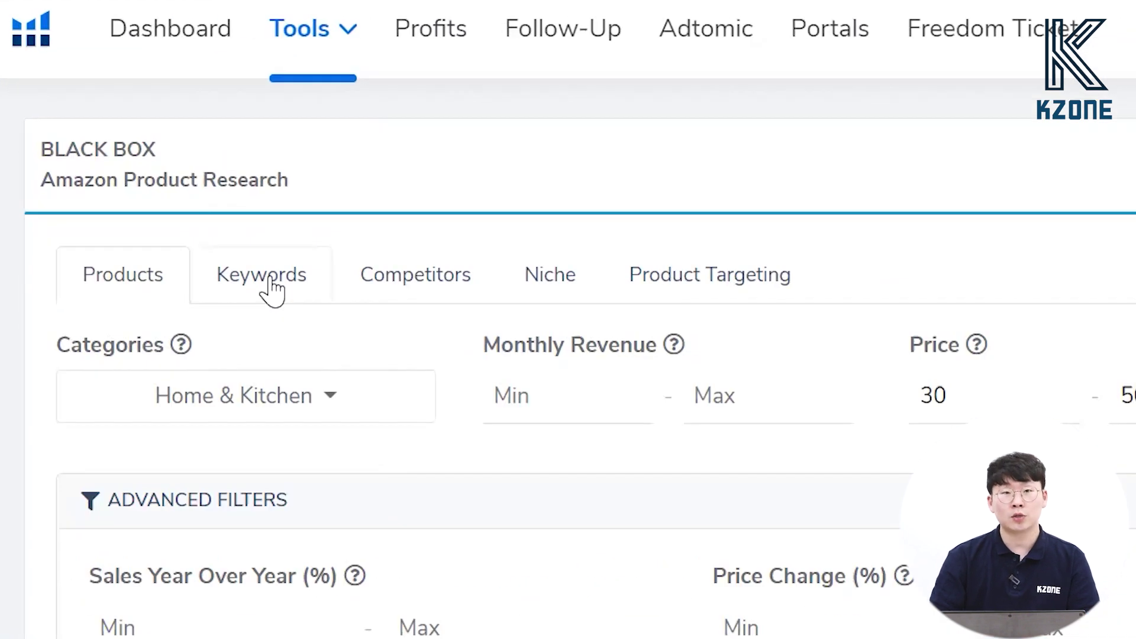
Switch to keyword research and set the minimum search volume to 5000 and the minimum price to 40.
left_click(271, 288)
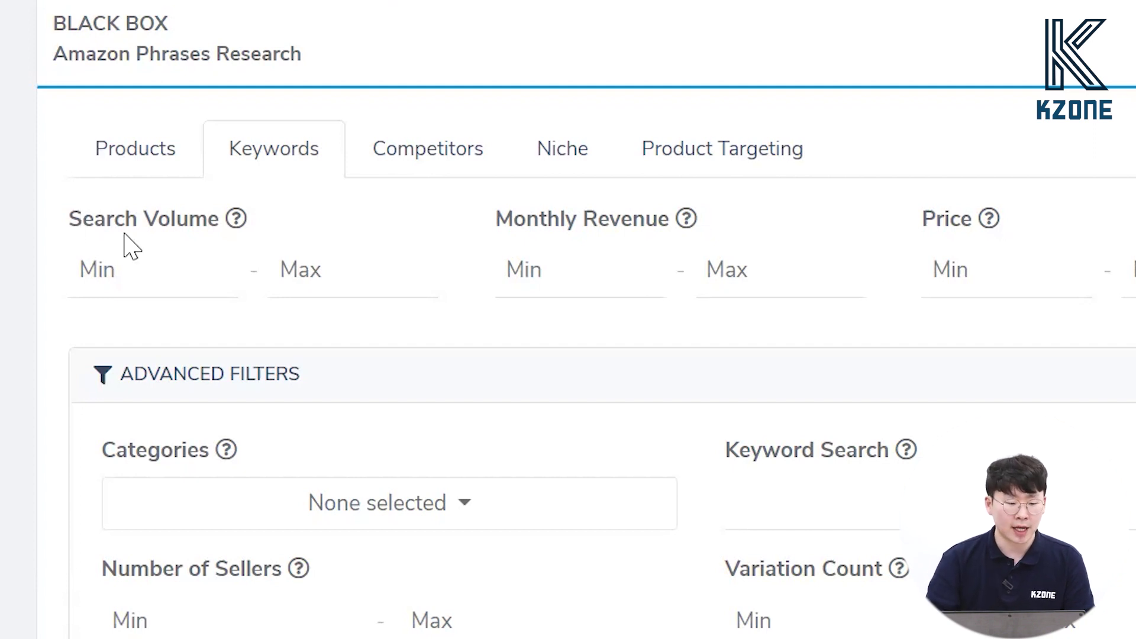
left_click(202, 261)
type("5000")
left_click(284, 320)
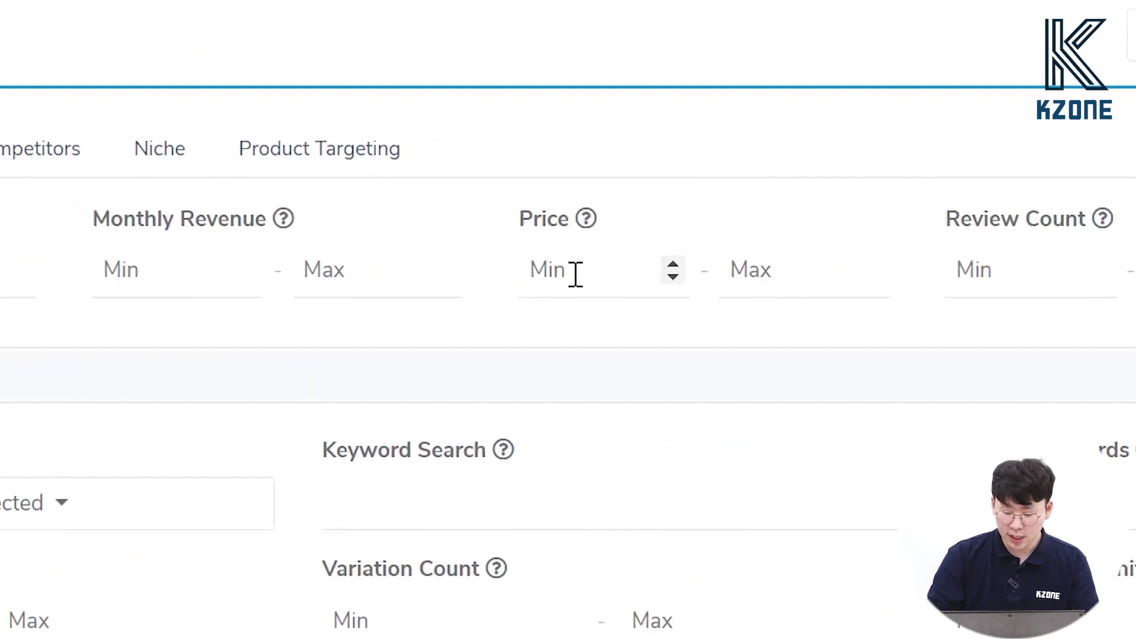
left_click(575, 273)
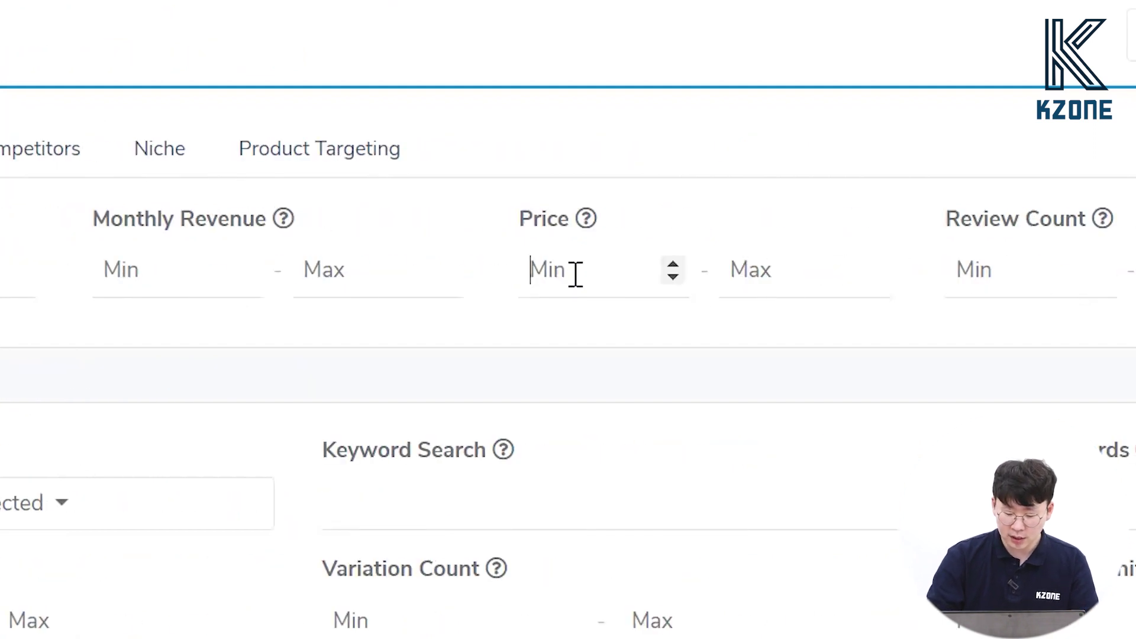
type("40")
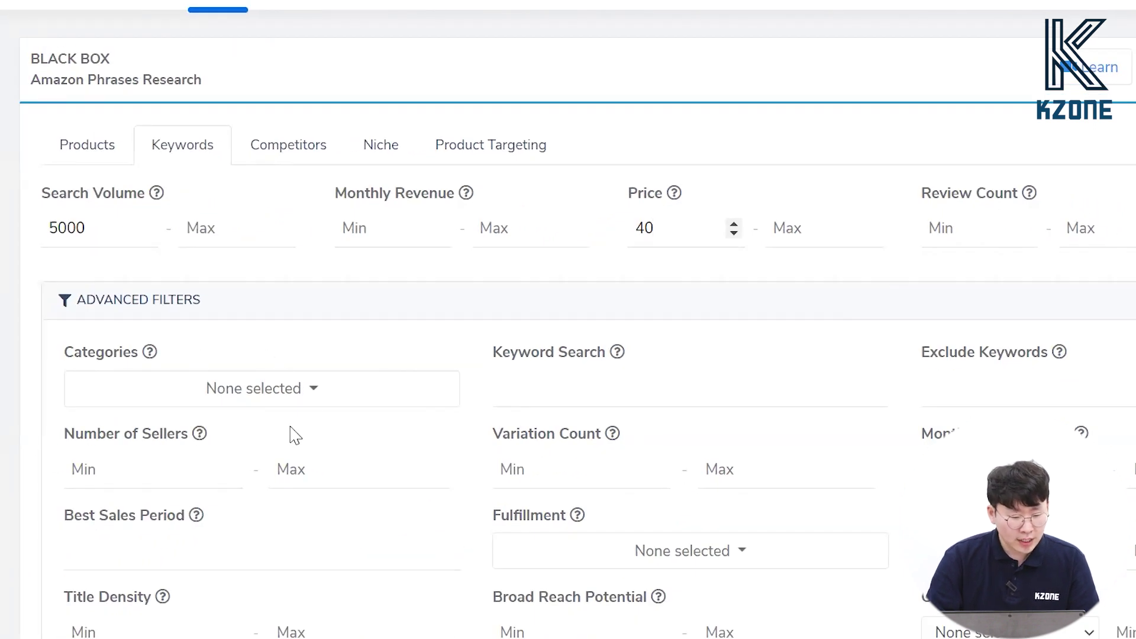
Select all categories, enter "earring" as the search keyword, run the phrase search and check the results.
left_click(261, 396)
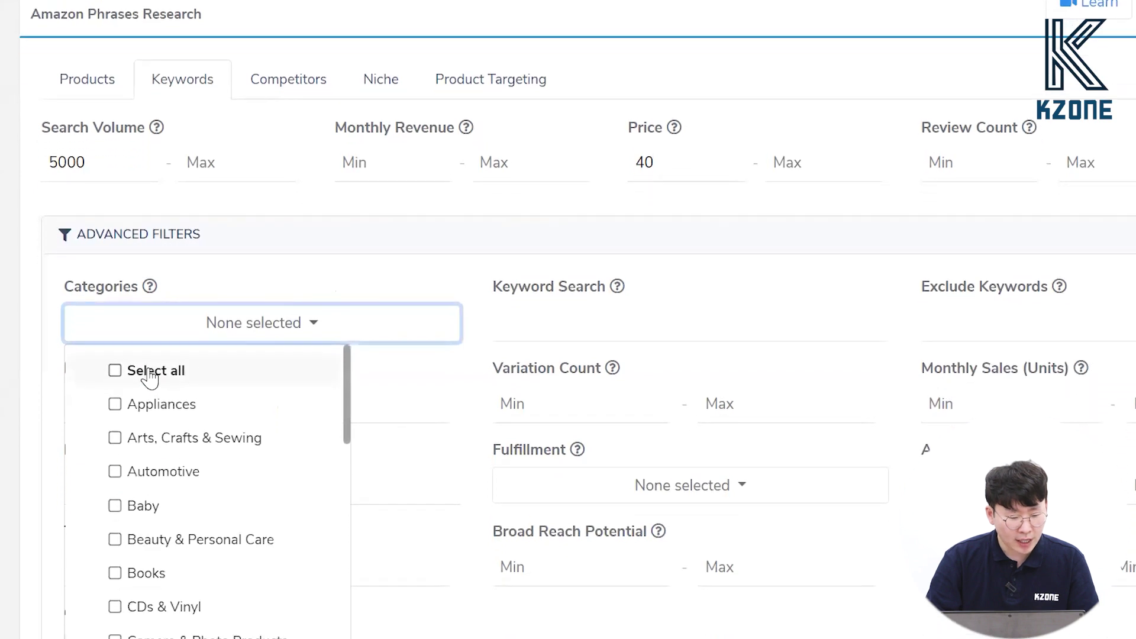
left_click(143, 438)
left_click(336, 322)
left_click(675, 248)
type("earring")
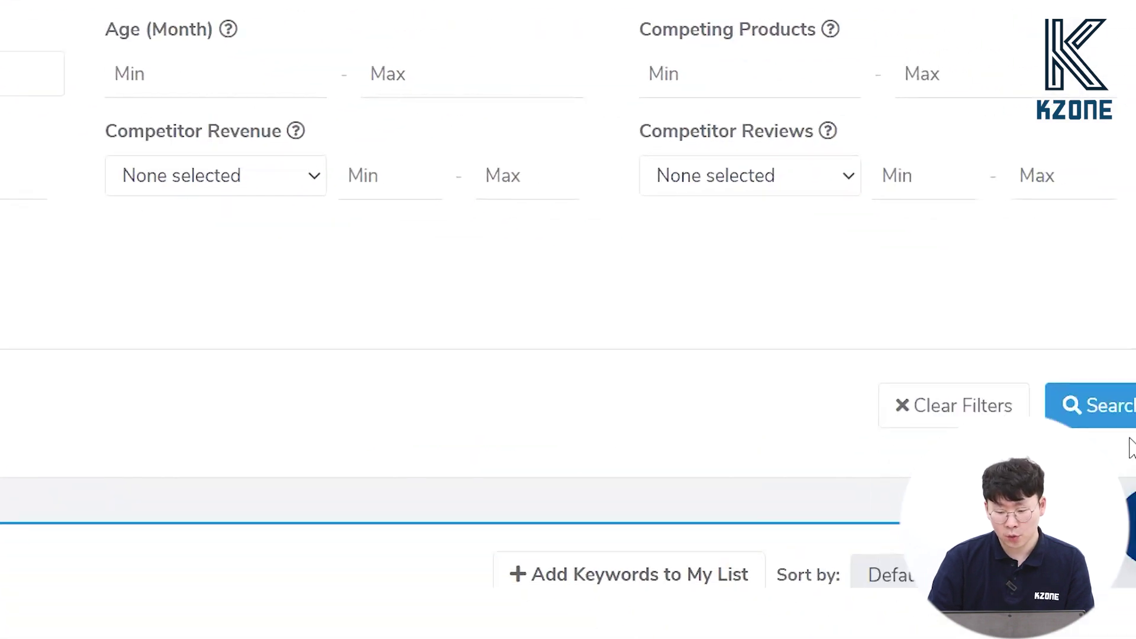
left_click(1034, 384)
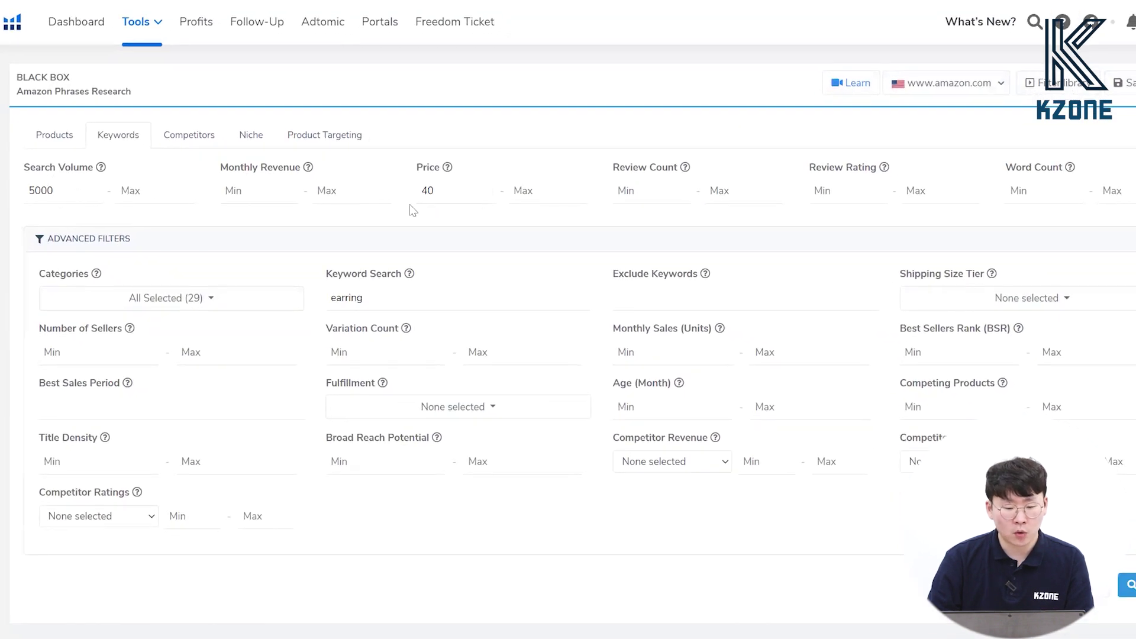
scroll(445, 197, "down", 3)
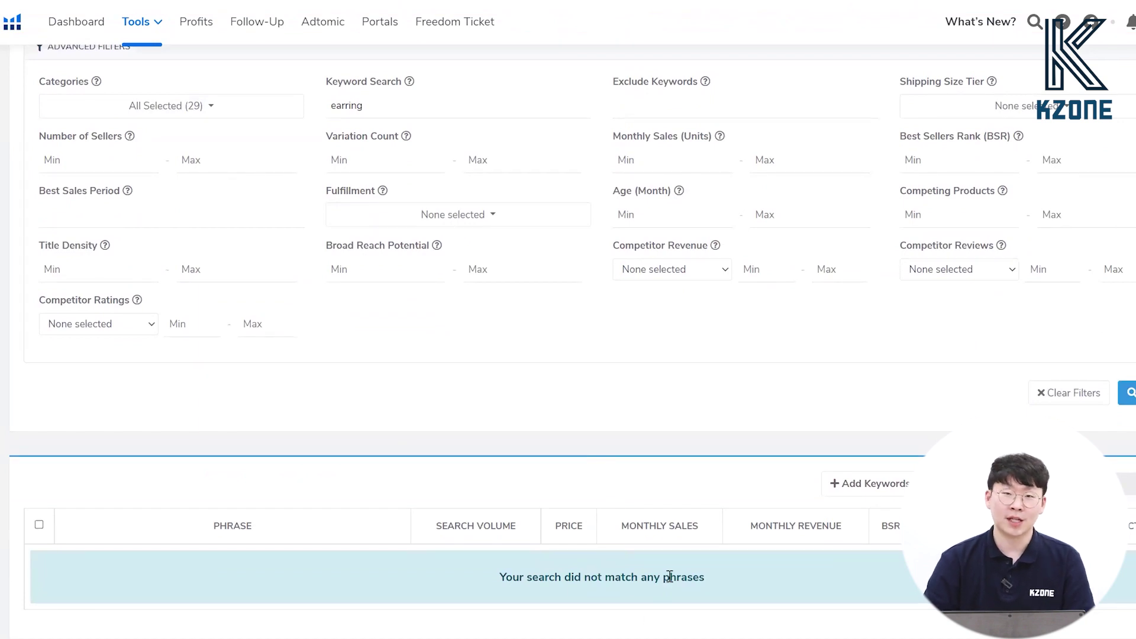
scroll(535, 494, "up", 3)
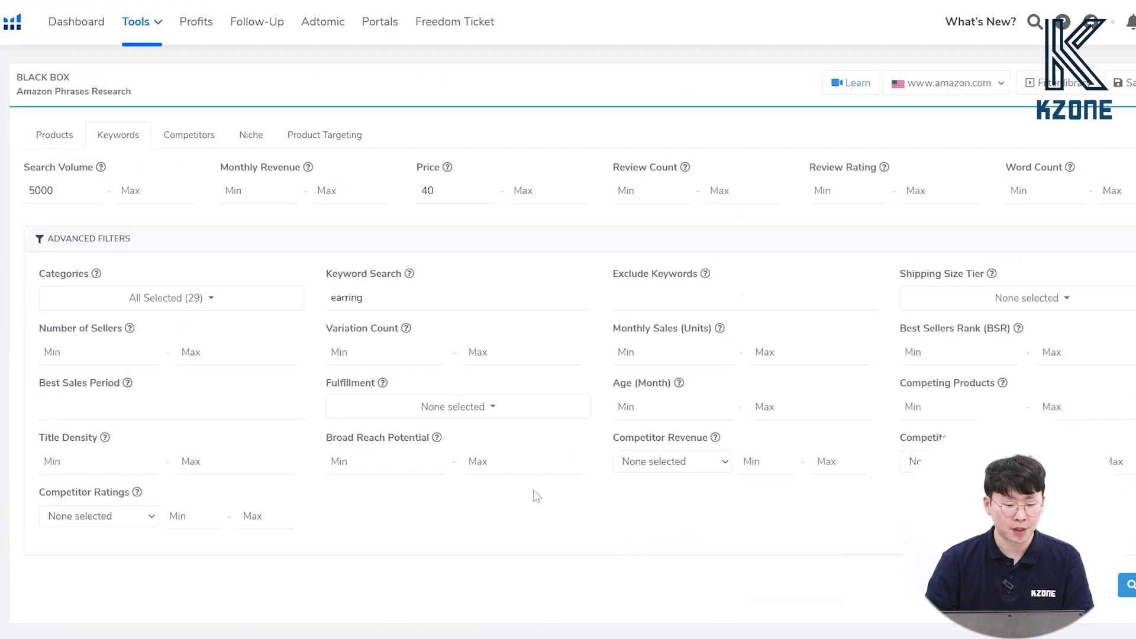
Set the minimum price to 20 and run the phrase search again.
left_click_drag(386, 303, 303, 309)
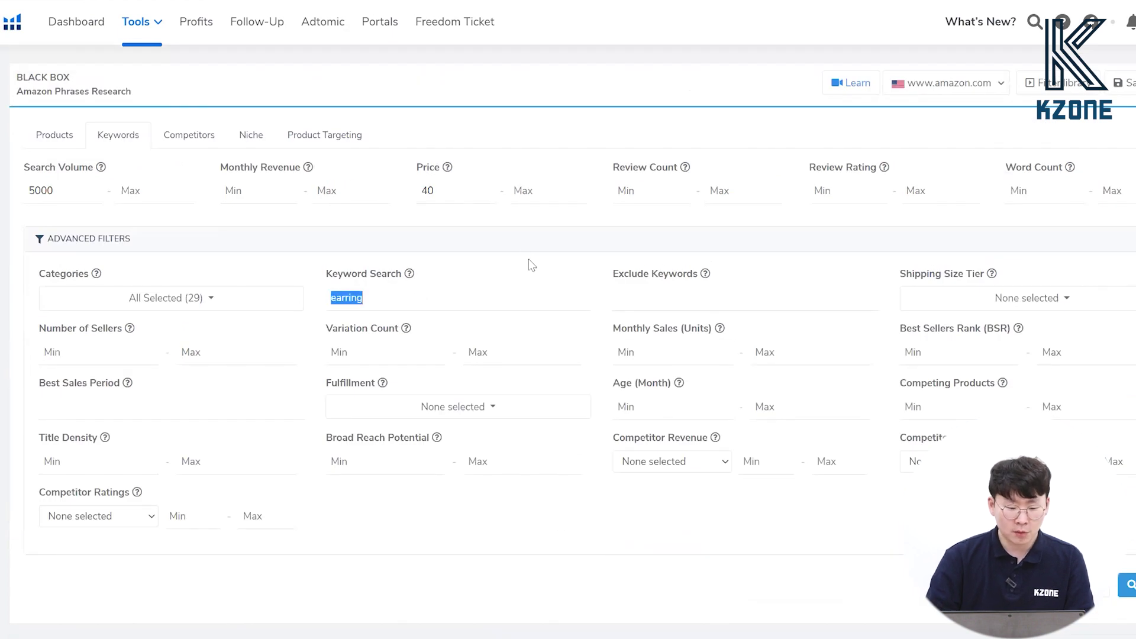
left_click_drag(463, 190, 395, 212)
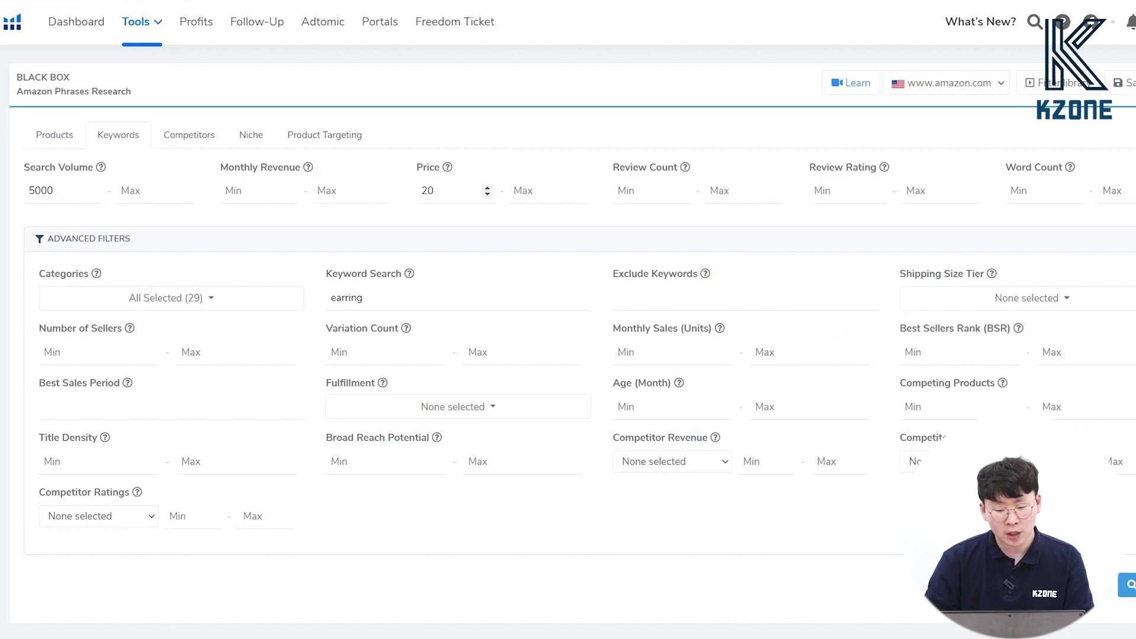
left_click(1127, 585)
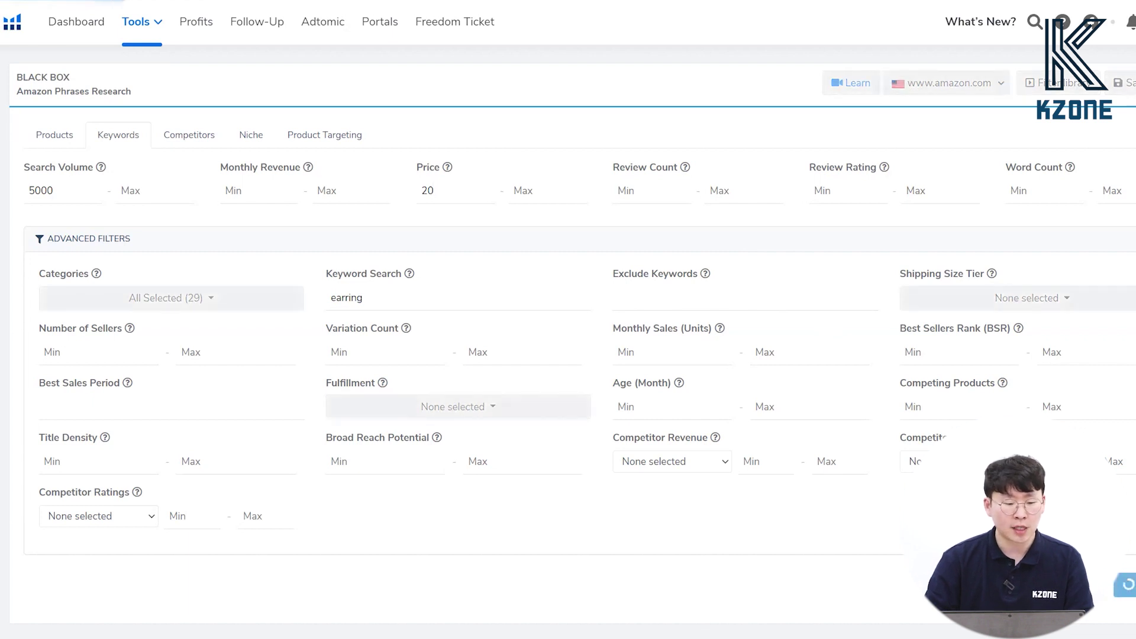
Look through the earring phrases found, comparing their search volumes, prices and sales.
scroll(299, 419, "down", 7)
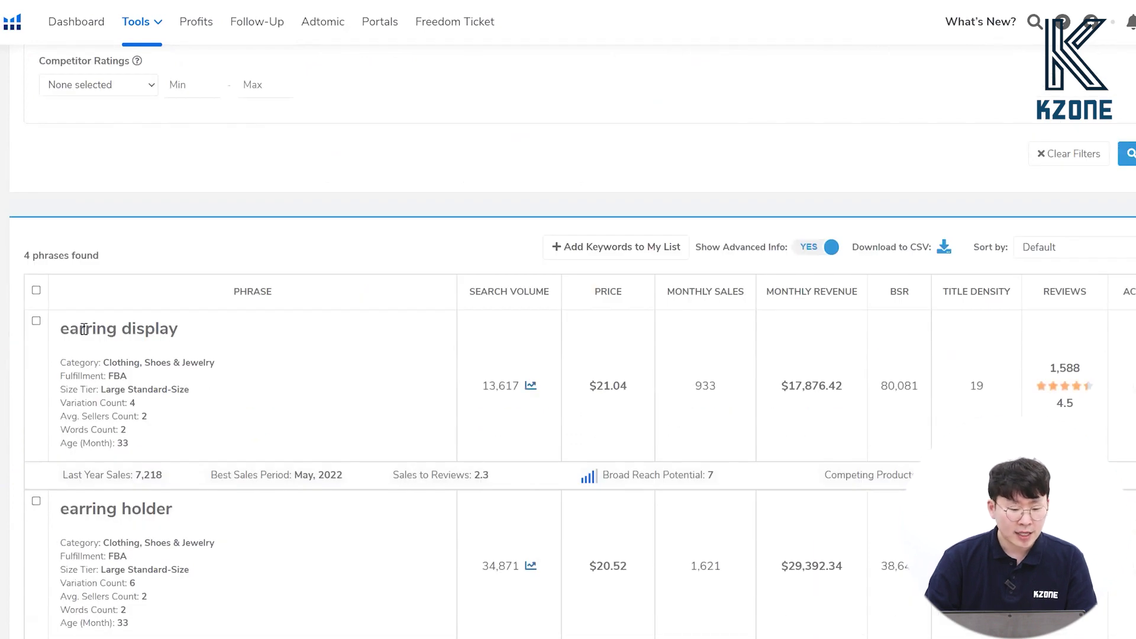
scroll(142, 358, "down", 2)
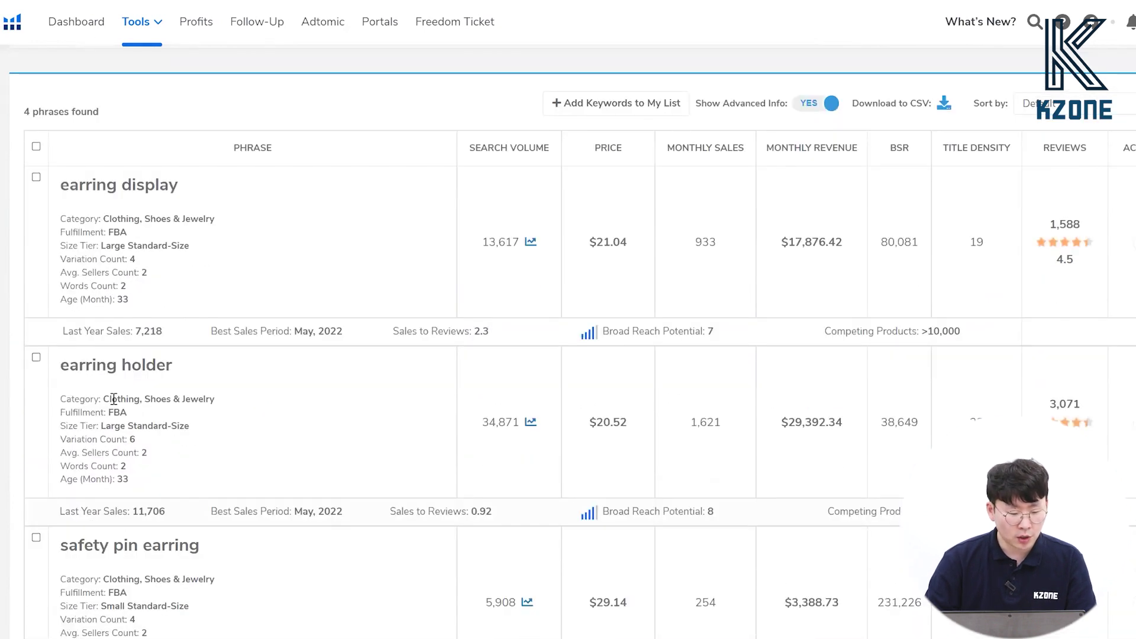
scroll(160, 403, "down", 2)
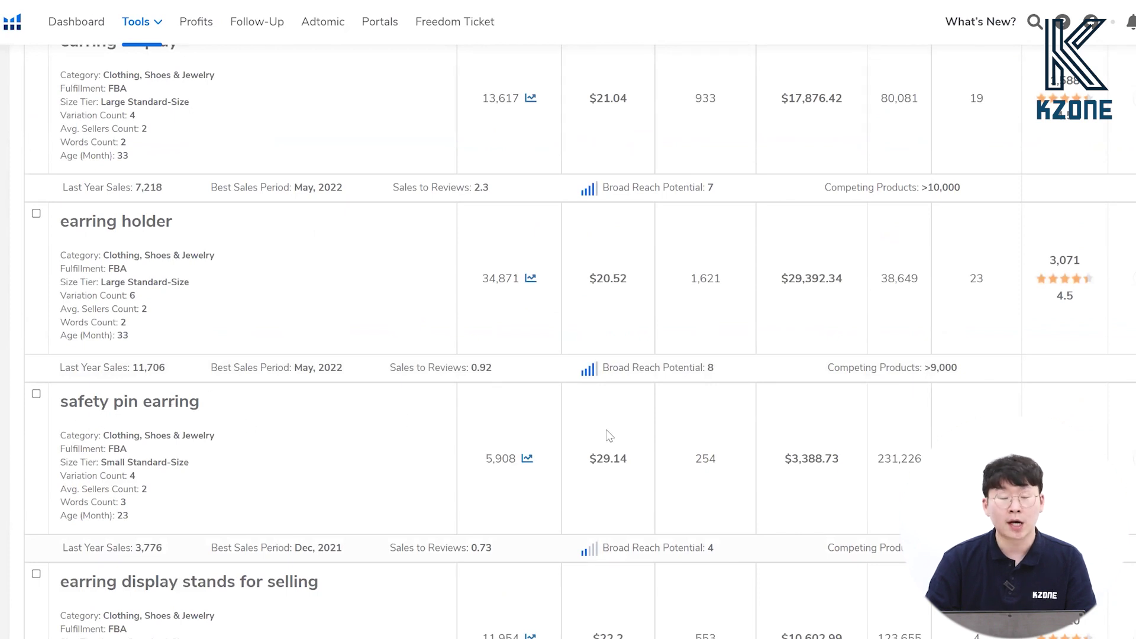
scroll(604, 435, "up", 2)
scroll(544, 408, "down", 2)
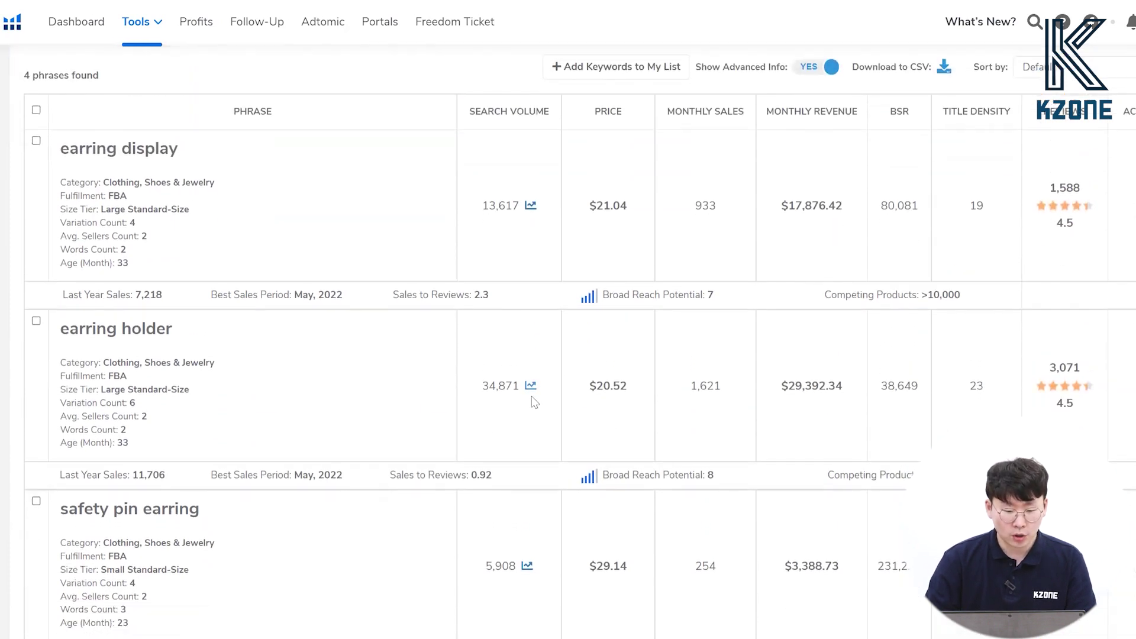
View the all-time search volume history of the phrase "safety pin earring", then close the chart.
left_click(526, 459)
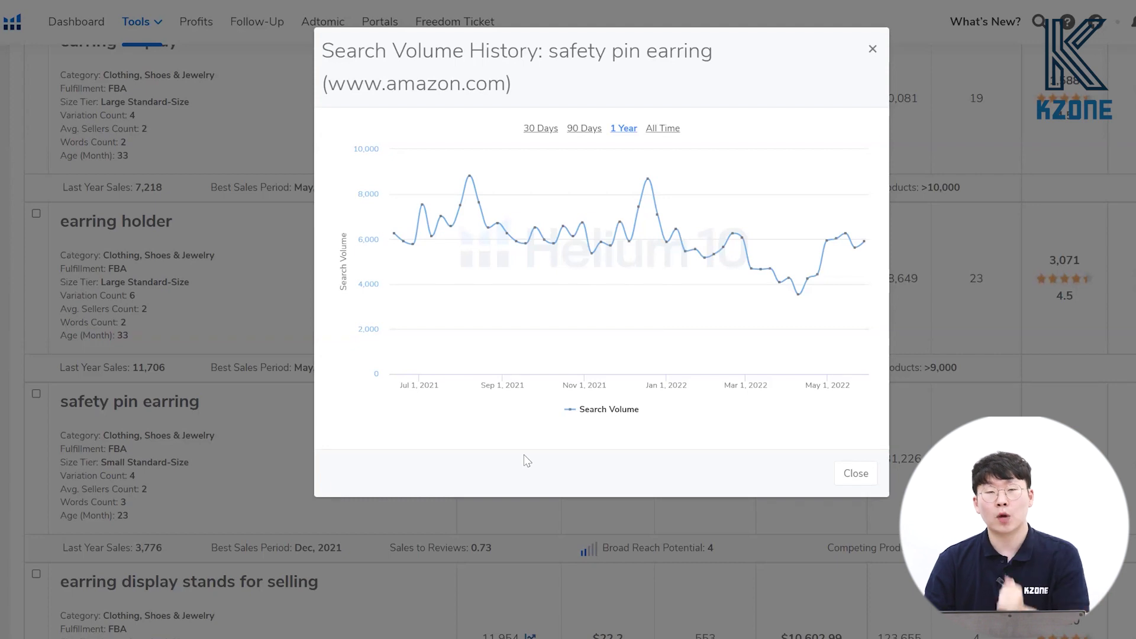
left_click(655, 130)
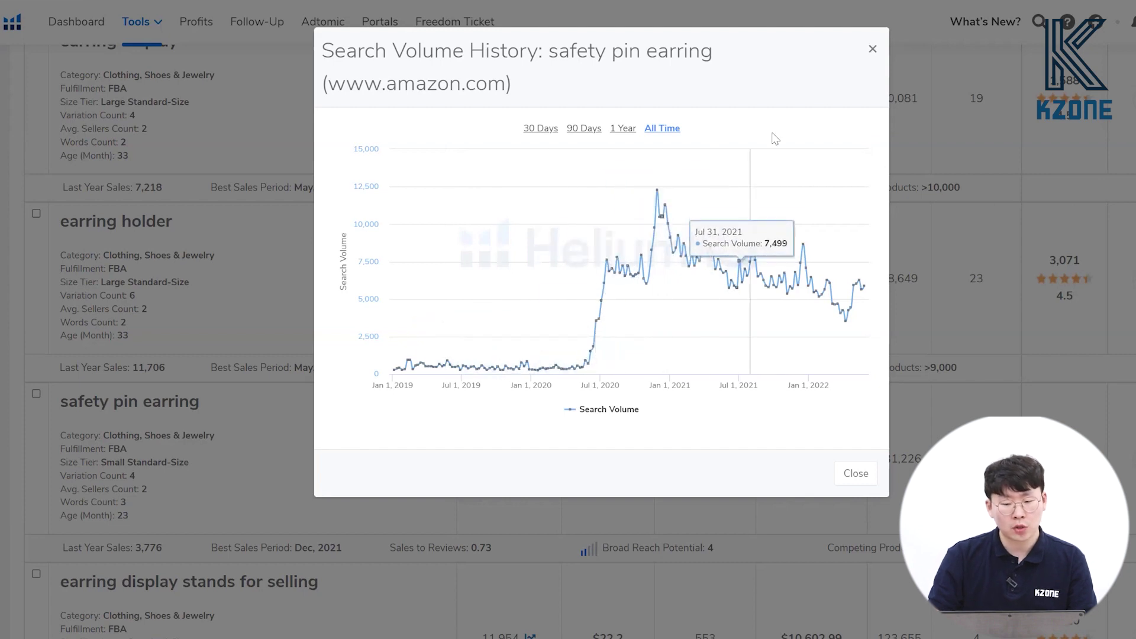
left_click(872, 50)
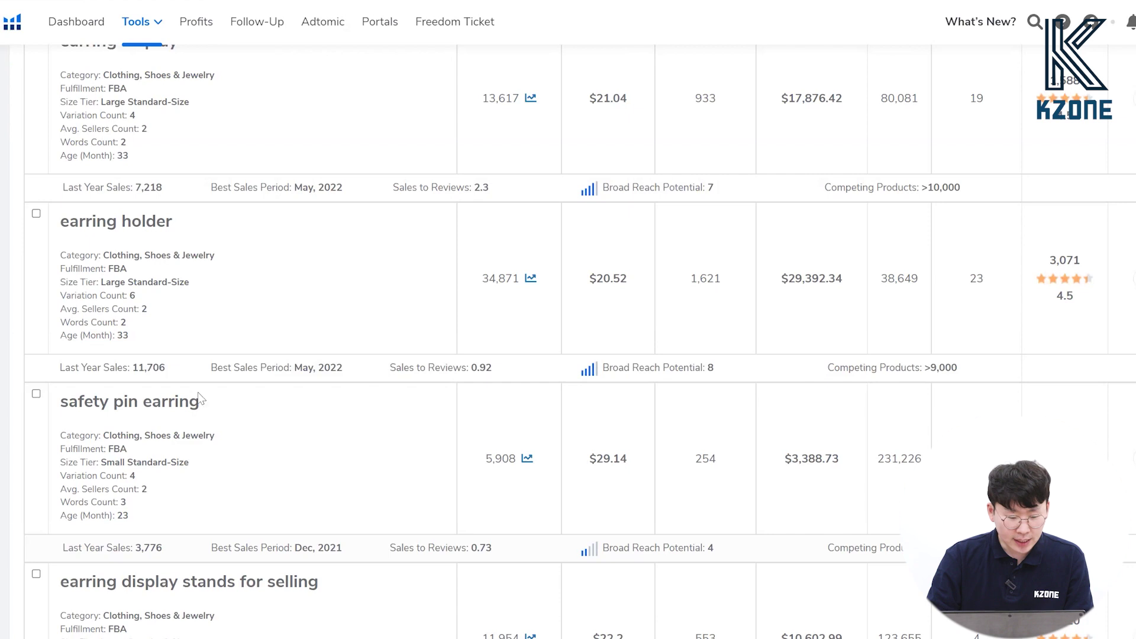
Copy the phrase "safety pin earring", switch to Amazon and search for it without the leading spaces.
left_click_drag(202, 402, 43, 415)
key("ctrl+c")
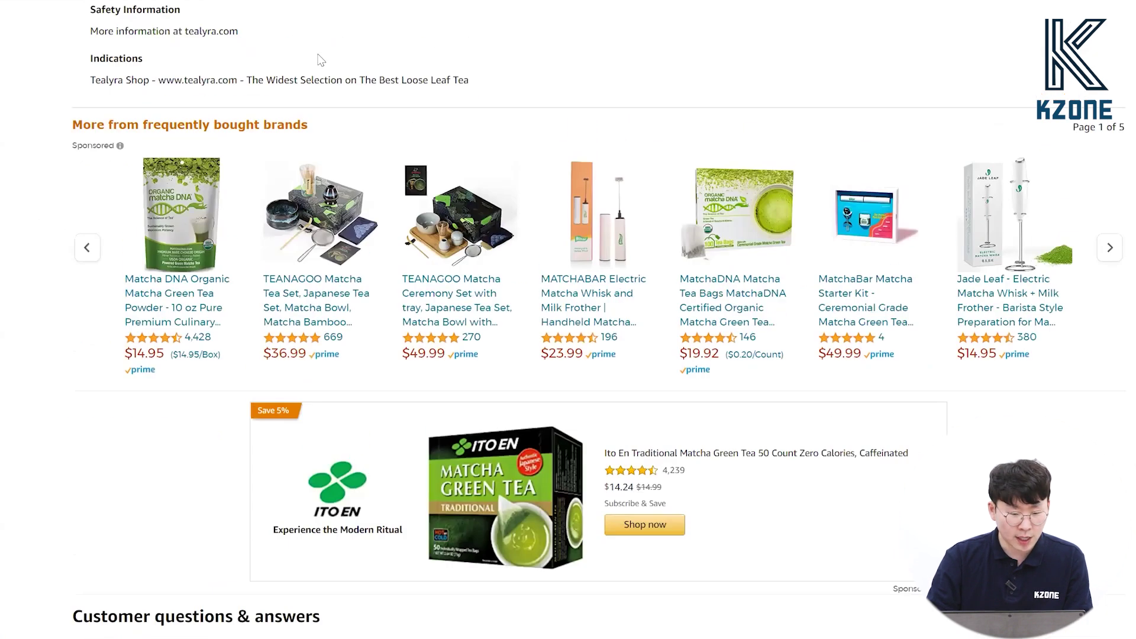
scroll(317, 59, "up", 10)
scroll(318, 59, "up", 15)
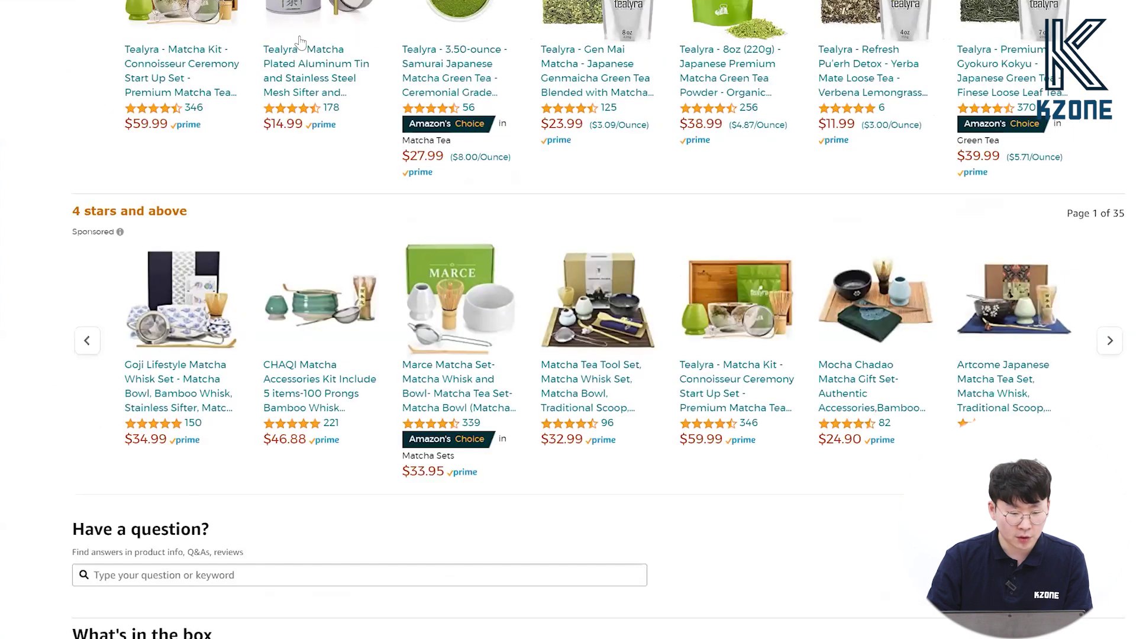
left_click(296, 35)
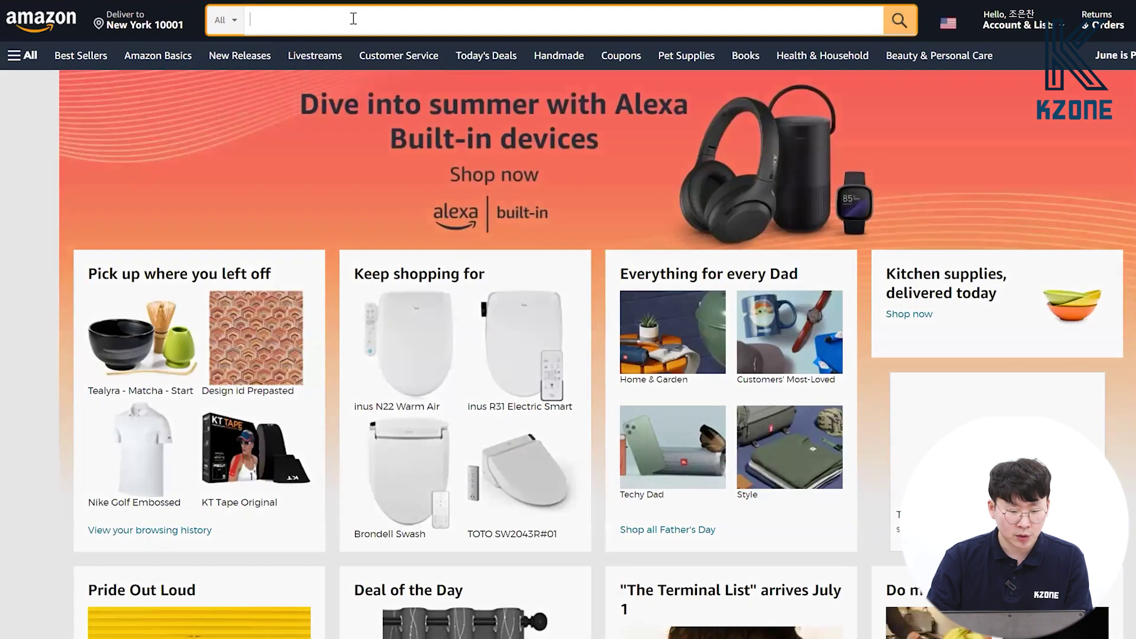
left_click(349, 17)
key("ctrl+v")
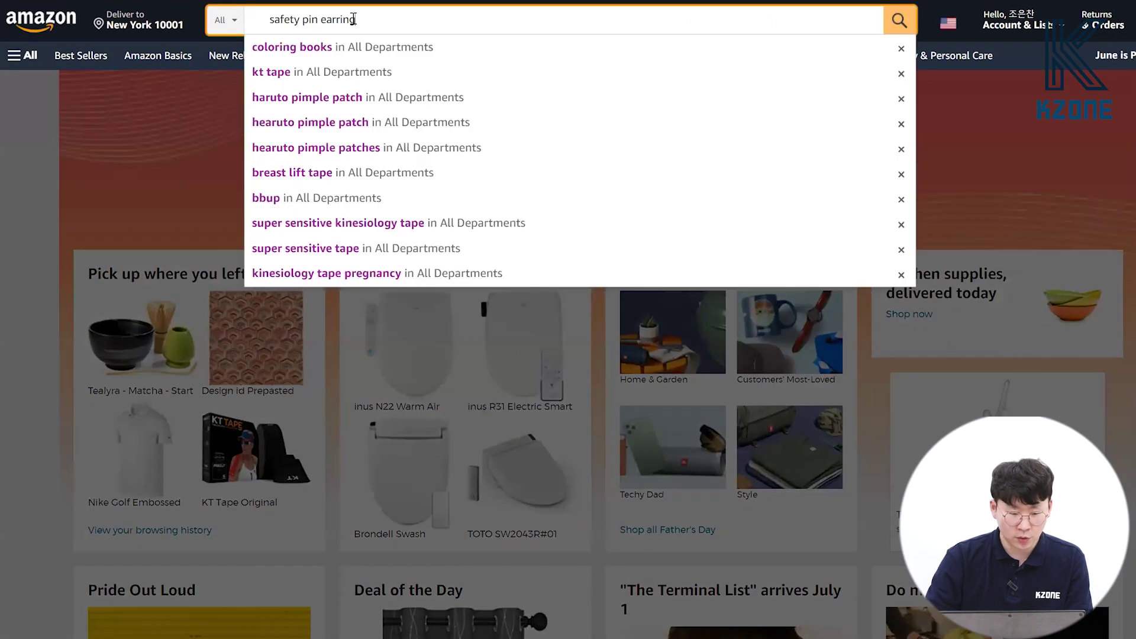
key("Return")
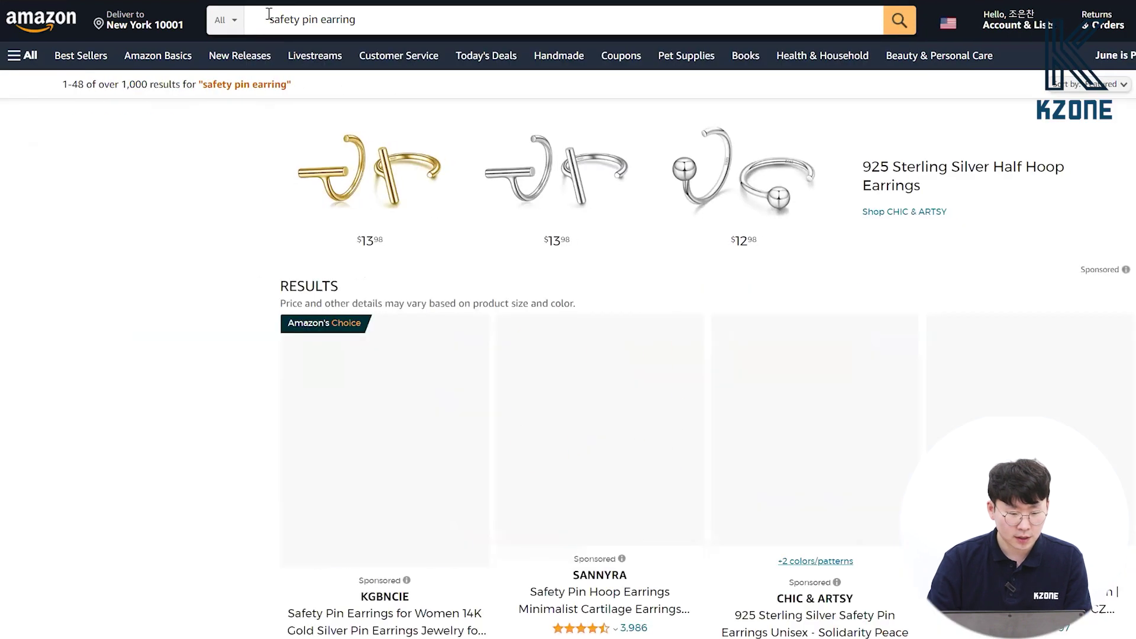
left_click(296, 16)
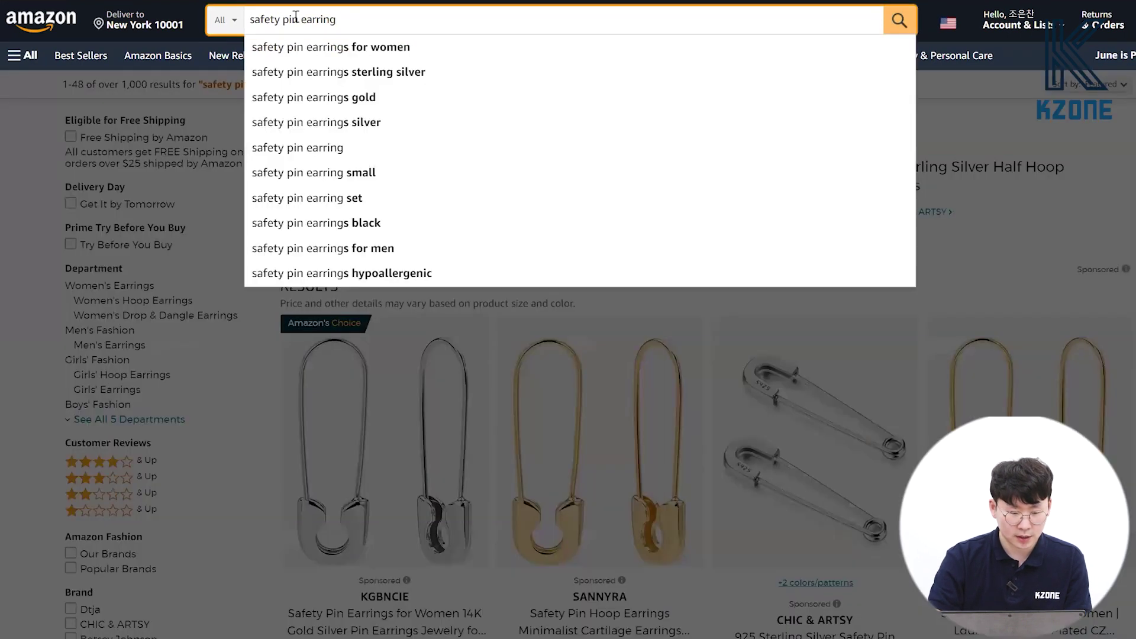
key("Return")
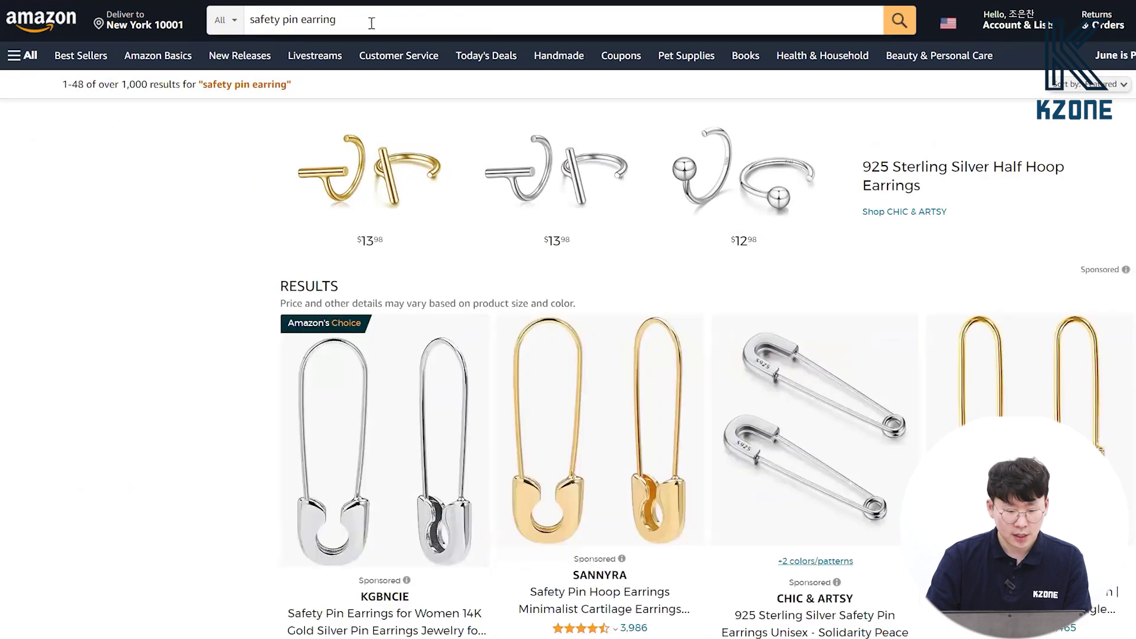
Look through the Amazon listings for safety pin earrings, comparing designs, prices and review counts.
scroll(591, 247, "down", 3)
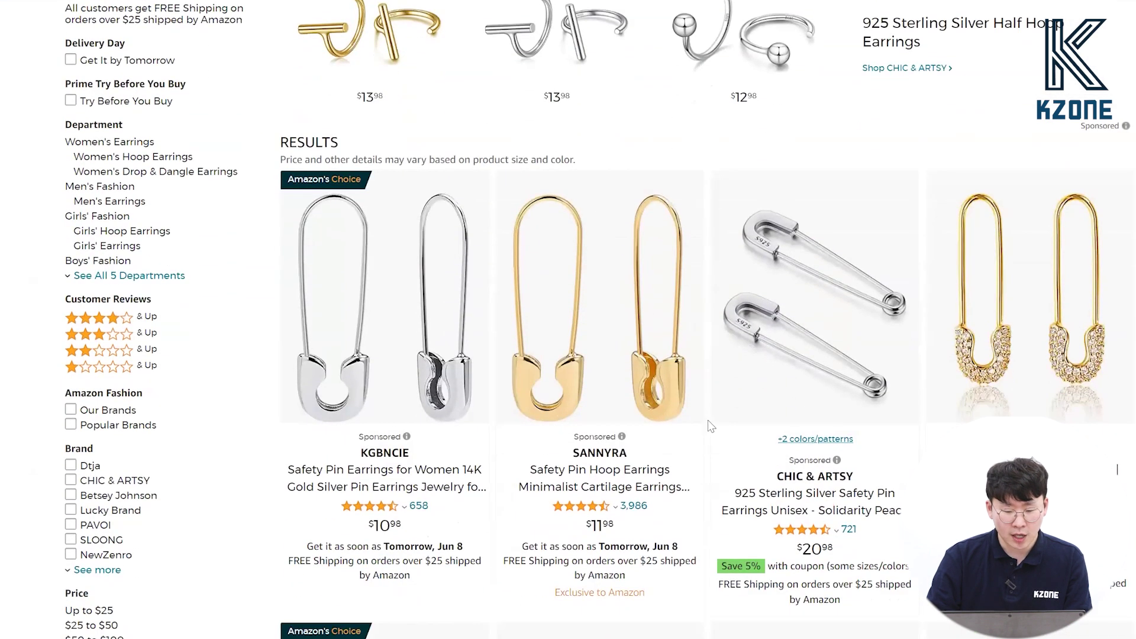
scroll(806, 422, "down", 2)
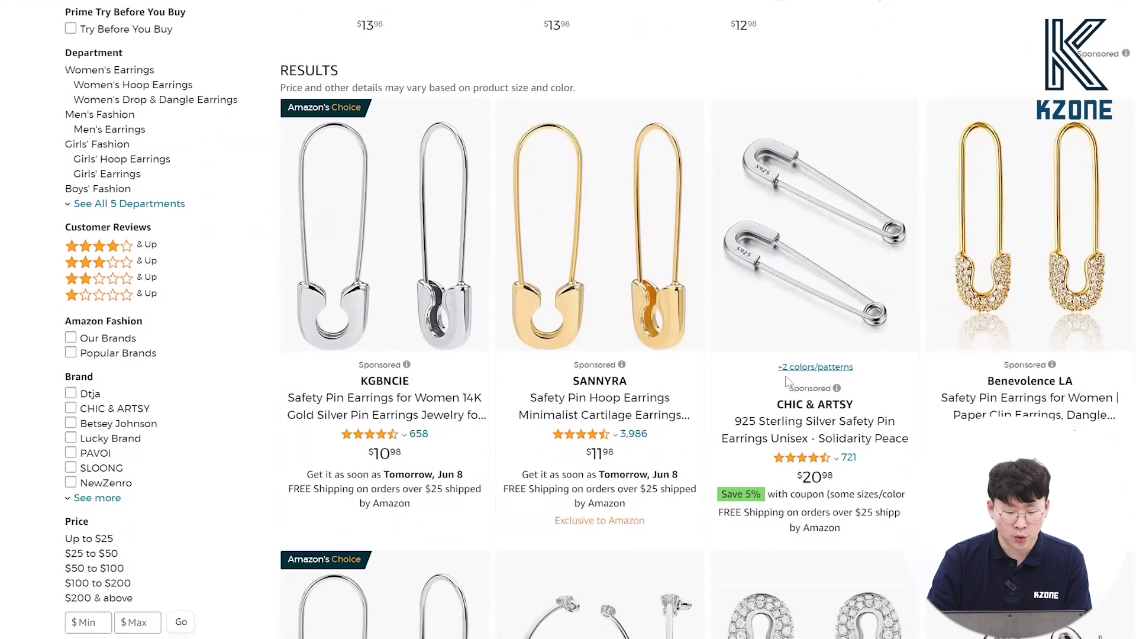
scroll(808, 404, "down", 3)
scroll(808, 404, "down", 10)
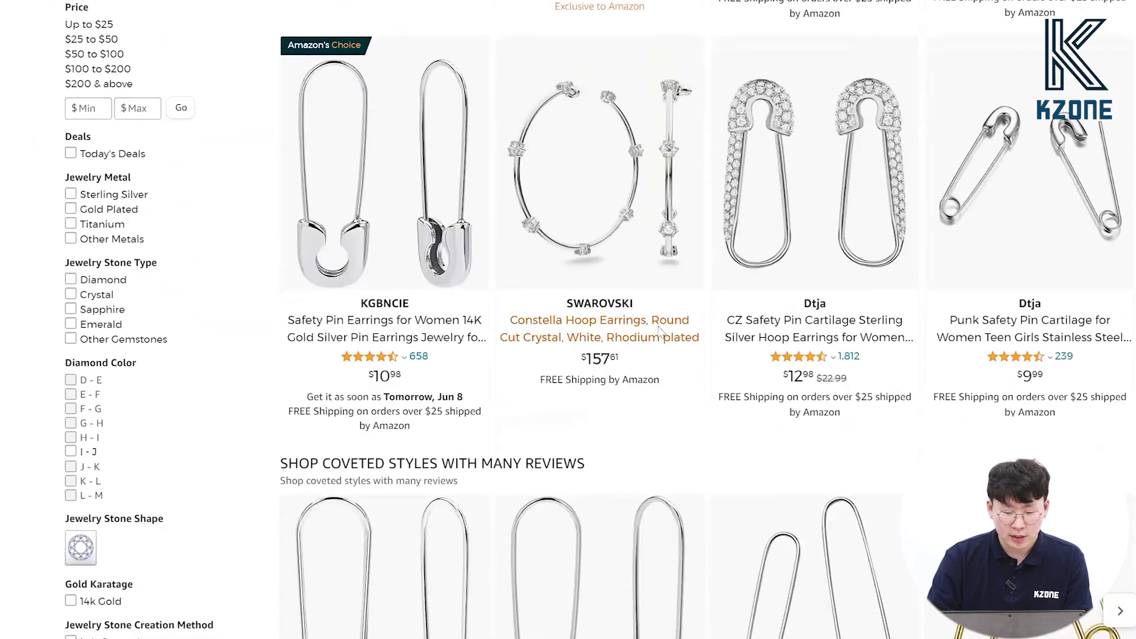
scroll(661, 331, "down", 4)
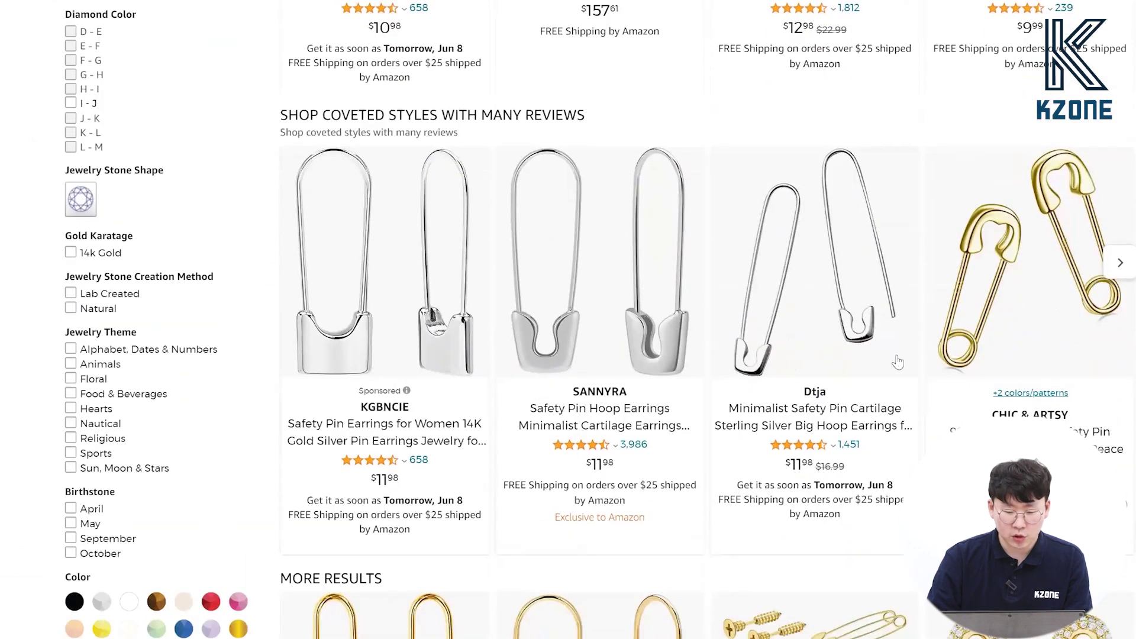
scroll(957, 397, "down", 7)
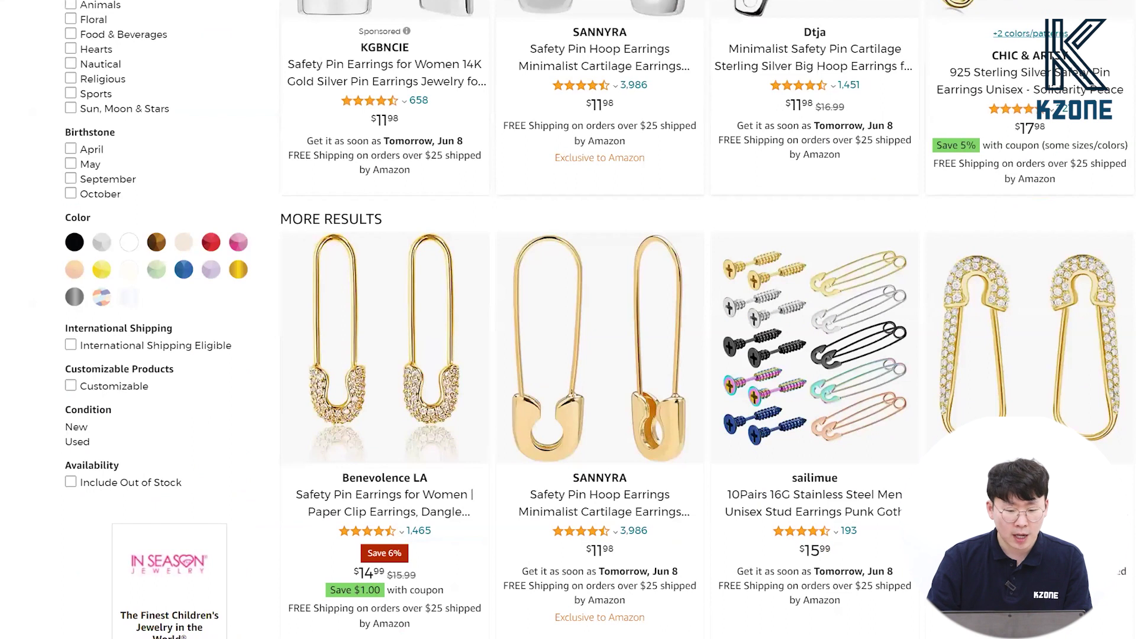
Copy the phrase "earring display stands for selling" from the Black Box results and search Amazon for it.
key("ctrl+Tab")
left_click(358, 407)
scroll(329, 408, "down", 1)
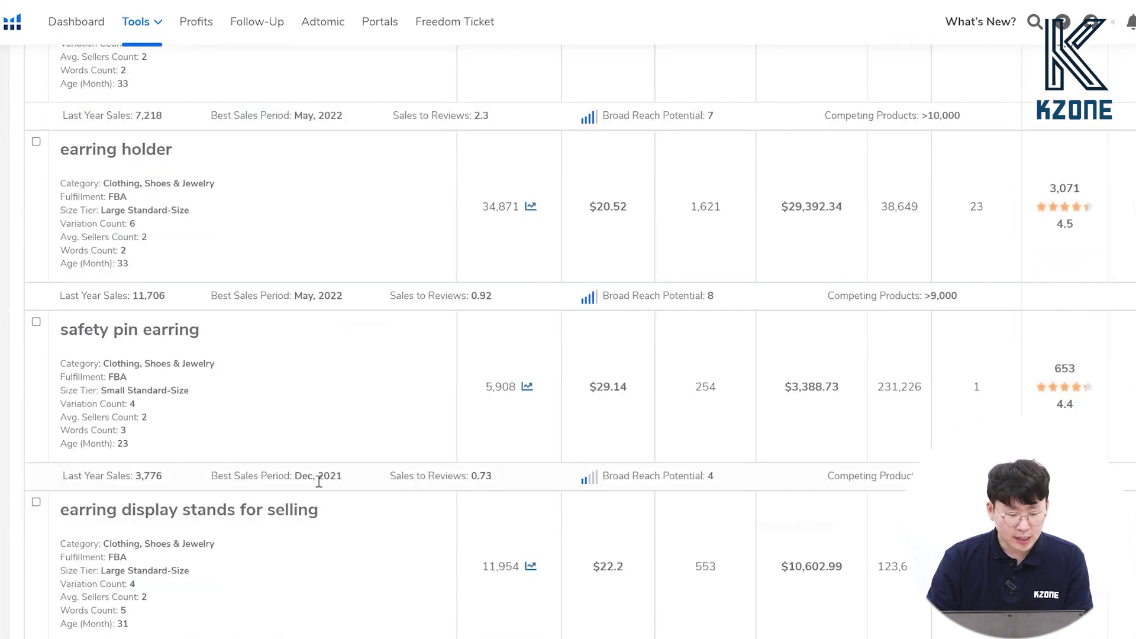
left_click_drag(332, 515, 63, 523)
key("ctrl+c")
left_click(291, 553)
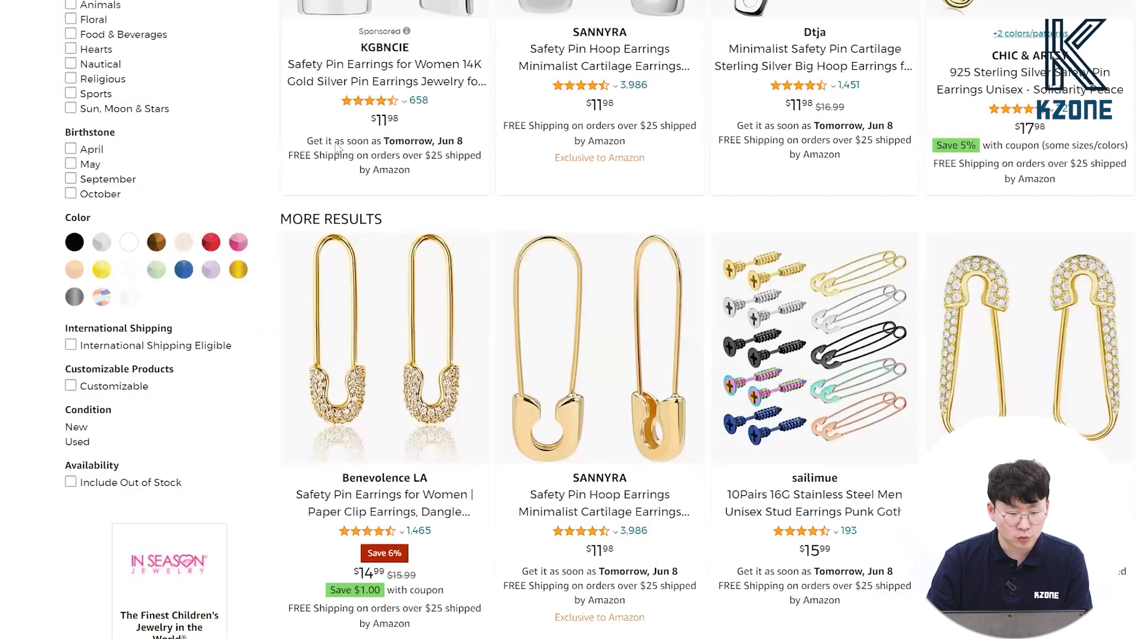
scroll(568, 320, "up", 15)
left_click(368, 20)
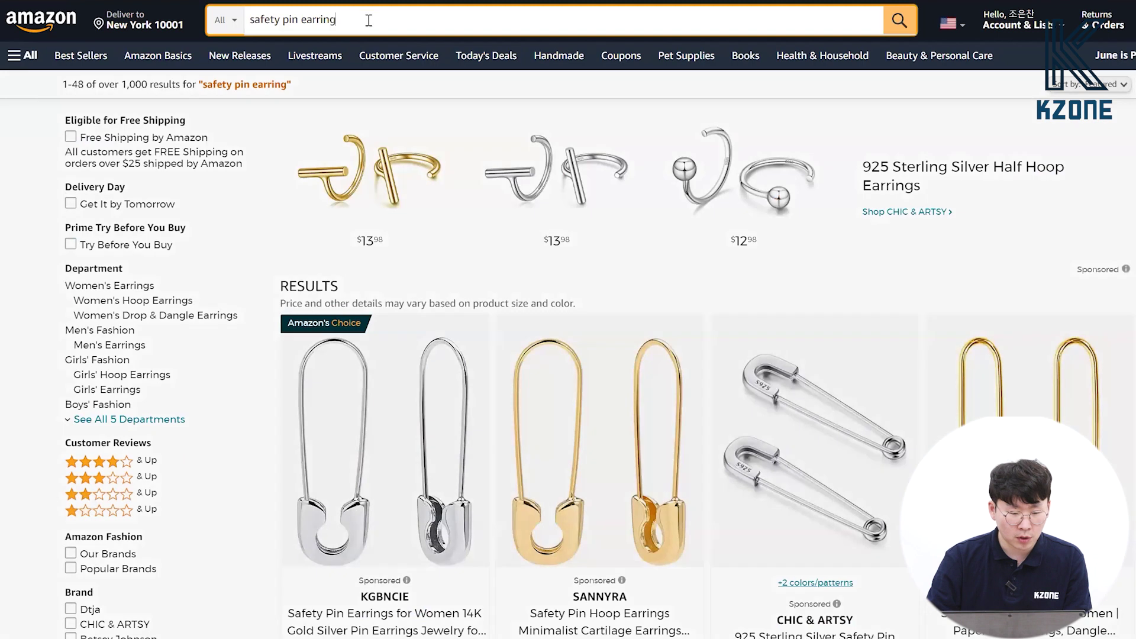
key("ctrl+a")
key("ctrl+v")
key("Return")
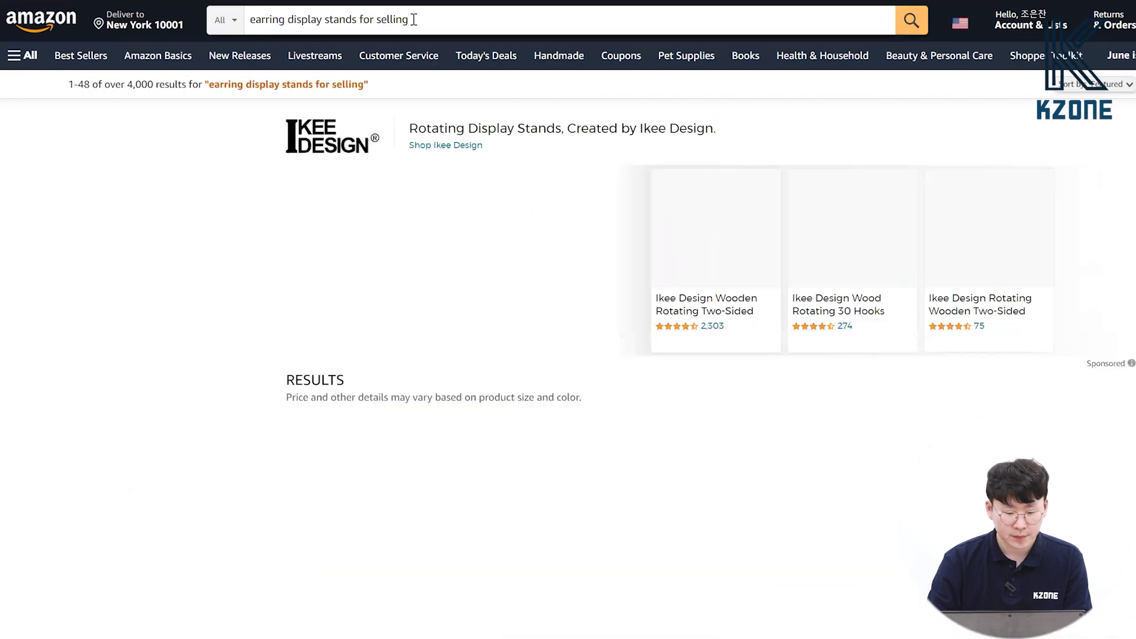
Look through the Amazon listings for earring display stands, comparing designs, prices and review counts.
scroll(568, 331, "down", 1)
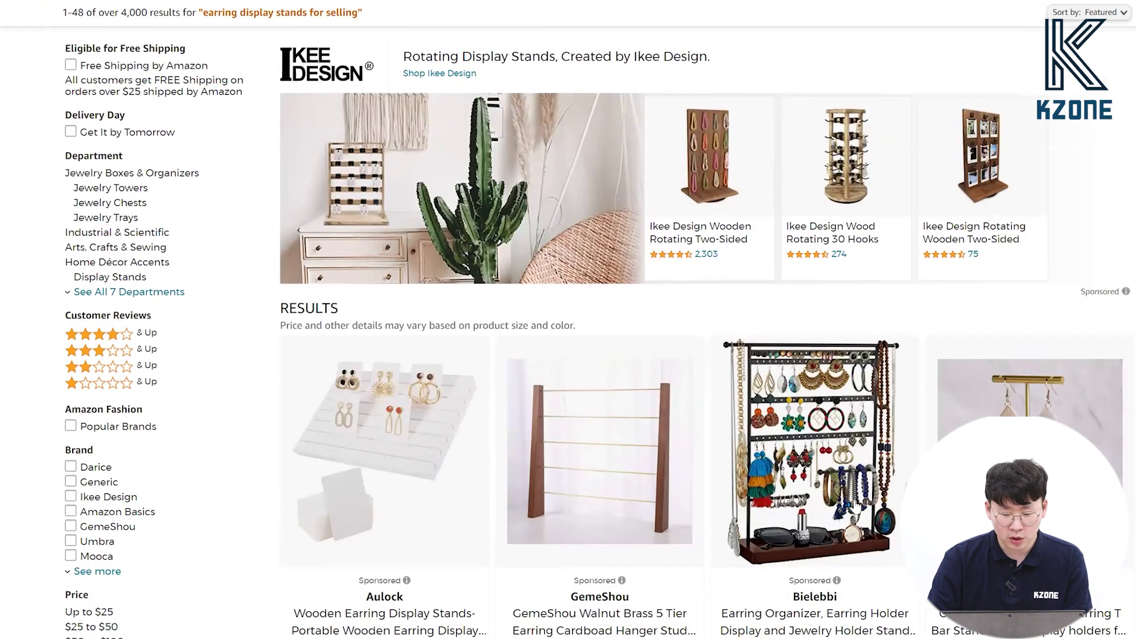
scroll(856, 506, "down", 2)
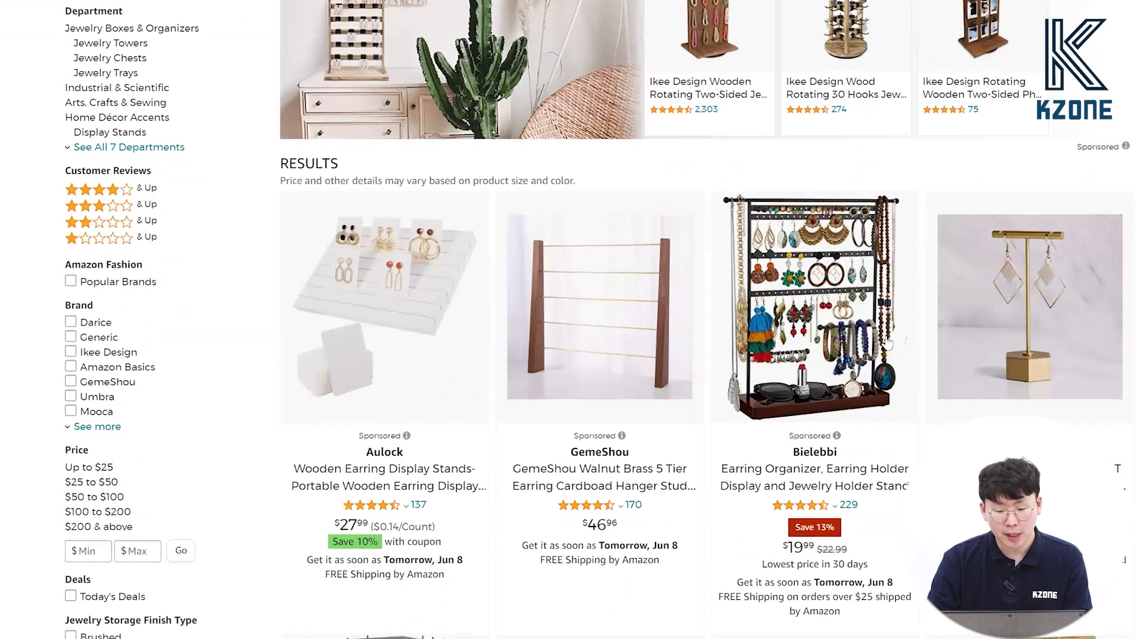
scroll(860, 346, "down", 4)
scroll(1034, 301, "down", 5)
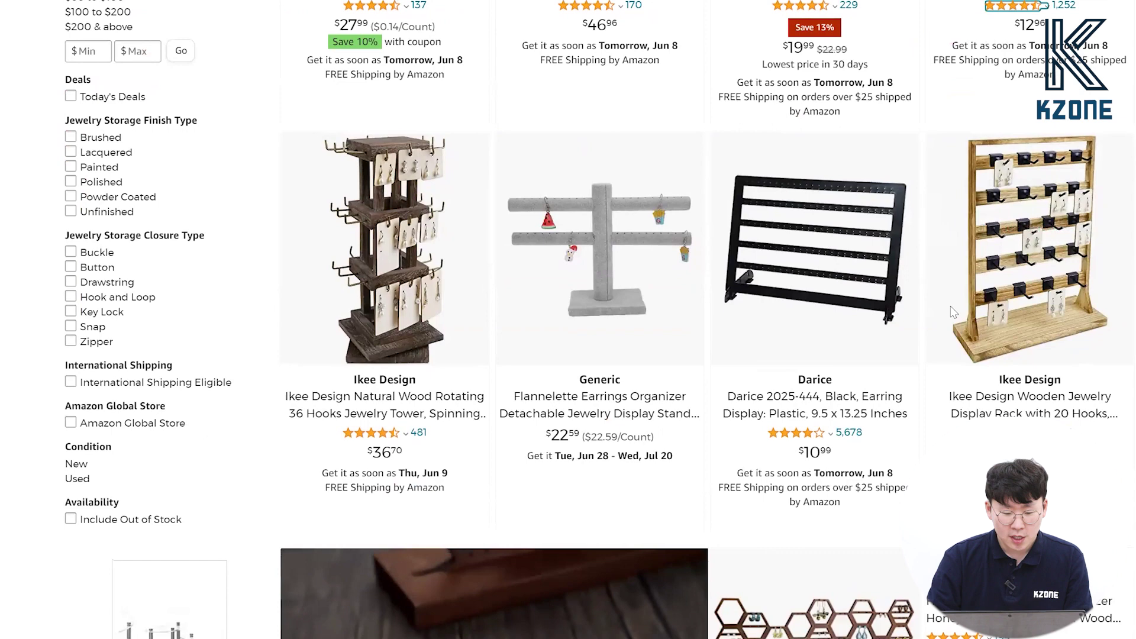
scroll(950, 307, "up", 10)
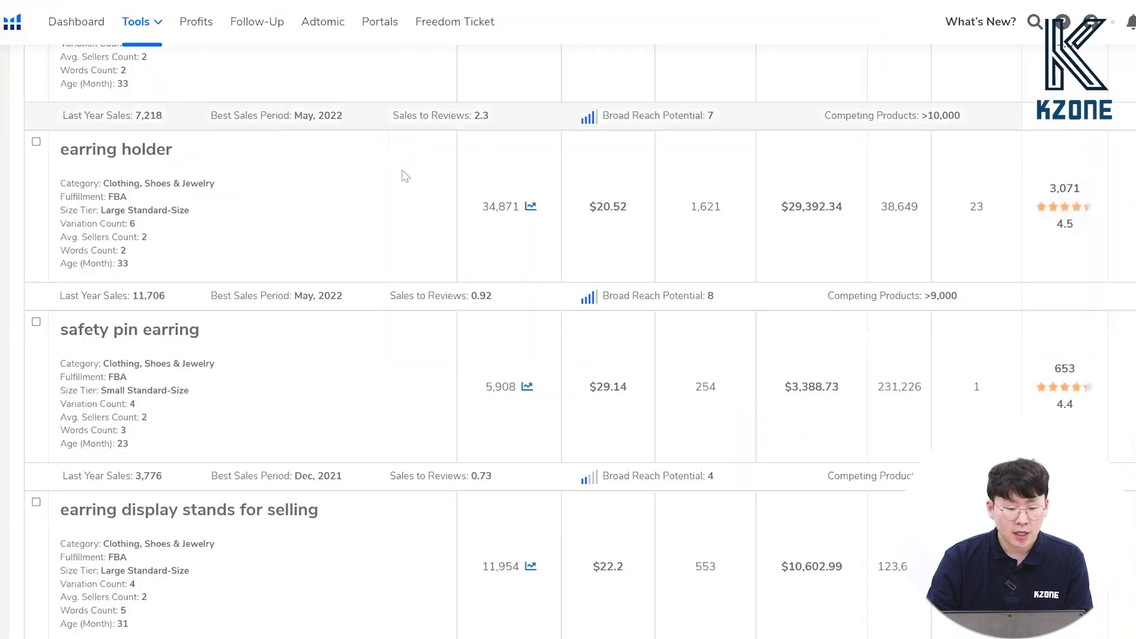
Return to the Black Box keyword filters, clear the "earring" keyword and set the minimum price to 40.
scroll(599, 218, "up", 10)
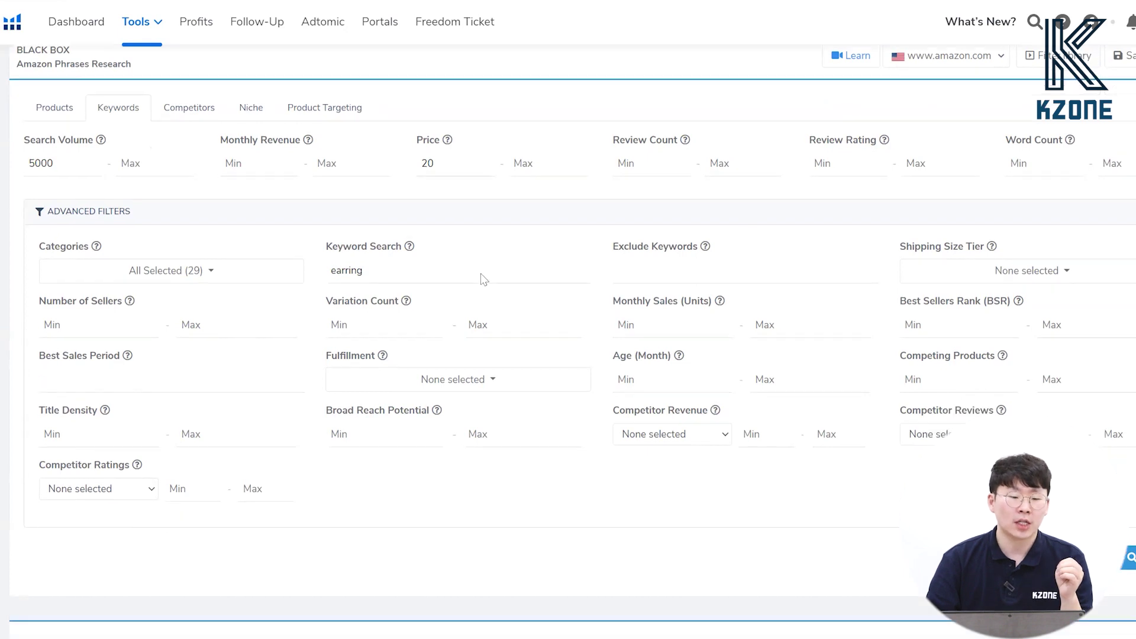
scroll(492, 269, "down", 5)
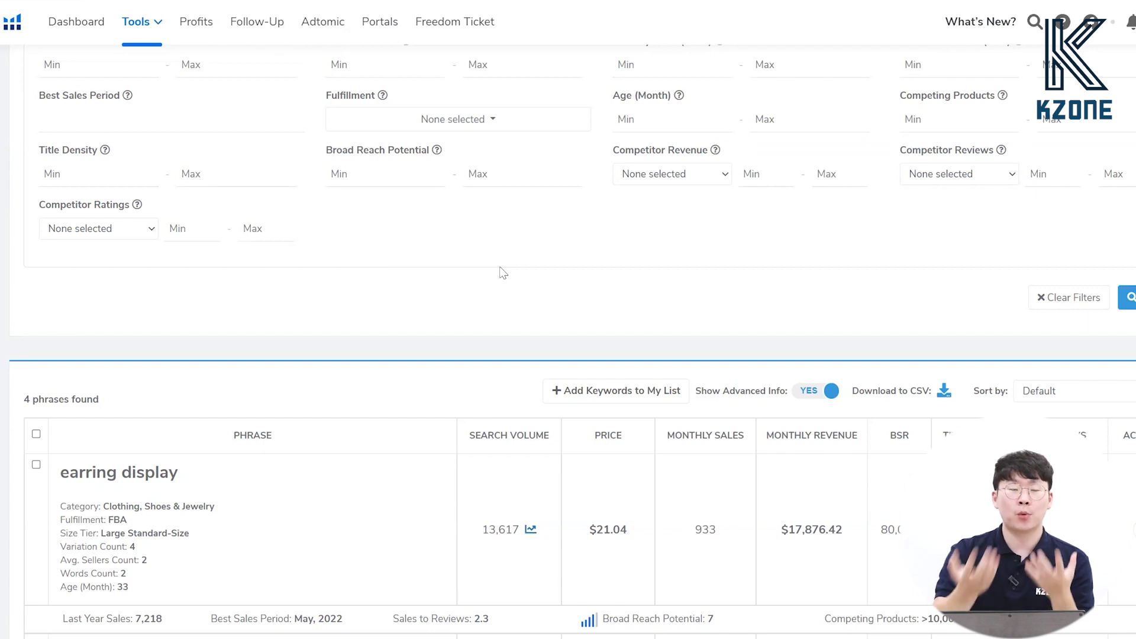
scroll(477, 302, "down", 2)
scroll(471, 307, "up", 7)
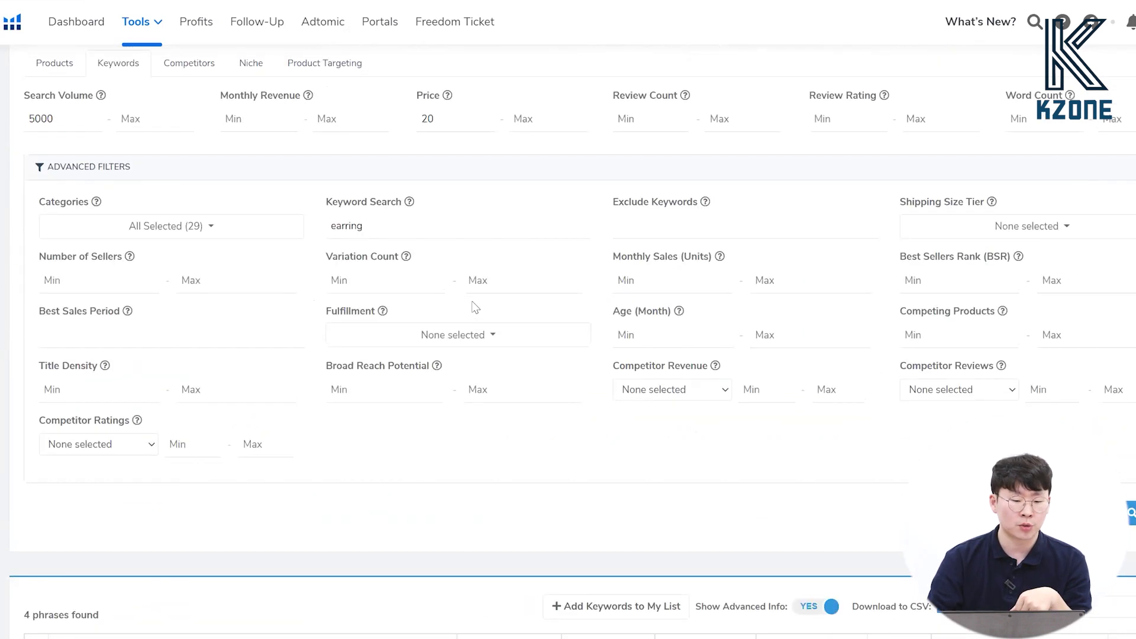
left_click_drag(431, 306, 287, 325)
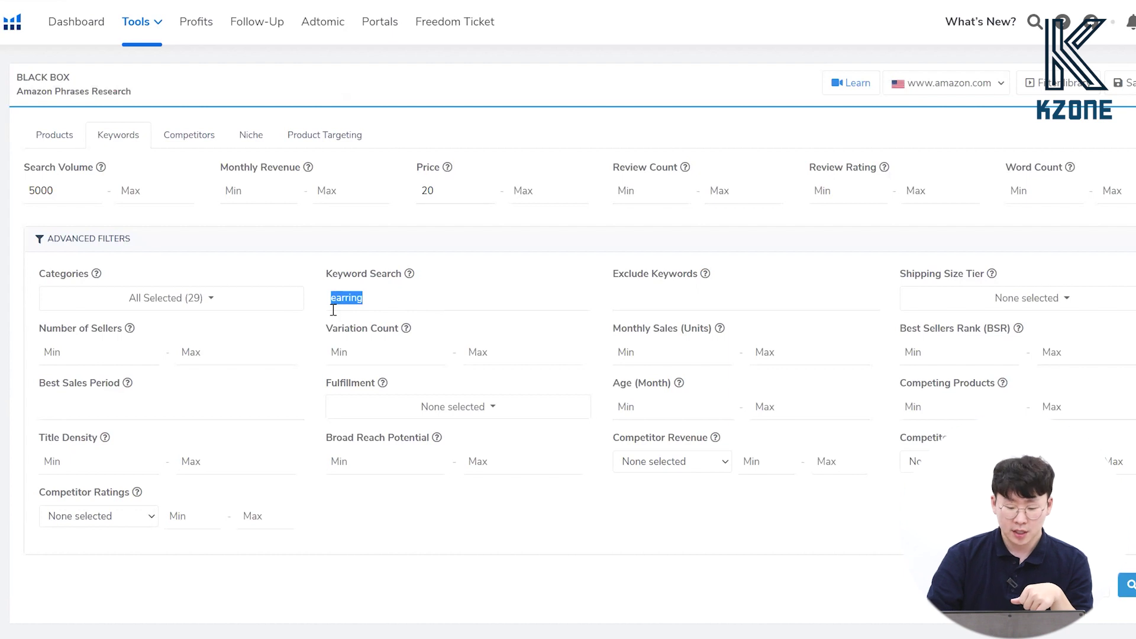
key("BackSpace")
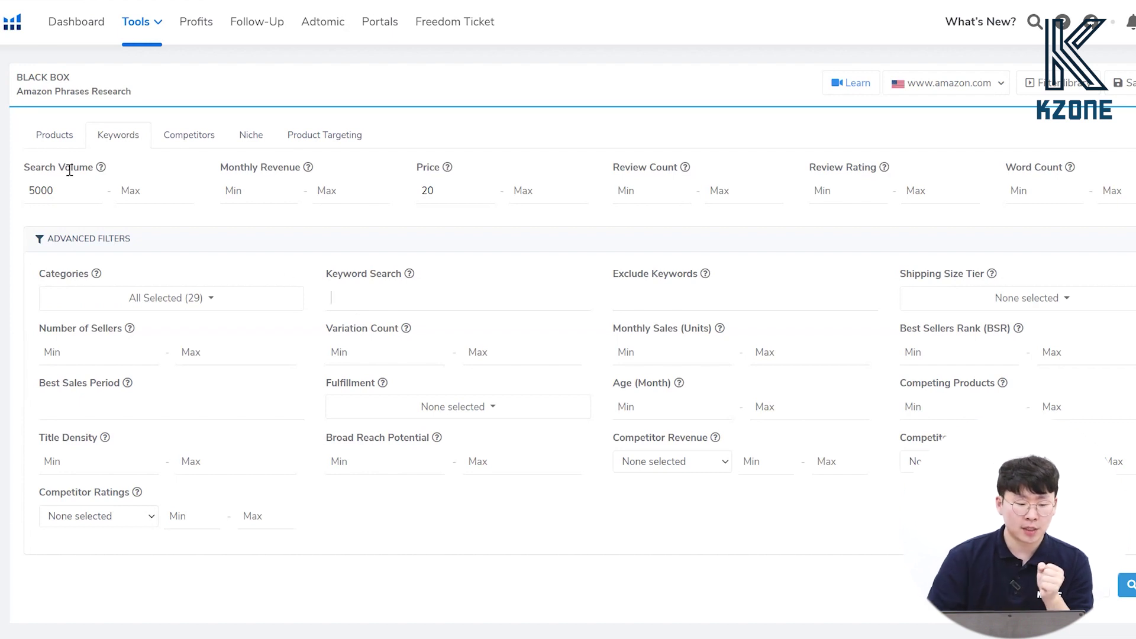
left_click_drag(451, 193, 388, 203)
type("4")
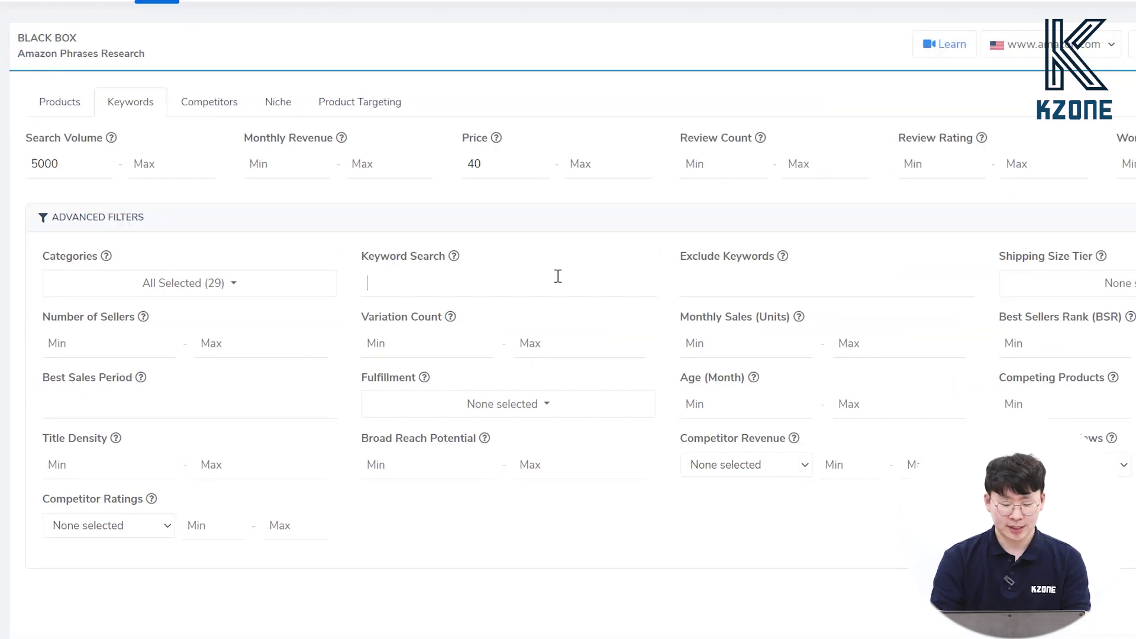
Set the search keyword to "leather", exclude the keyword "women", and run the phrase search.
left_click(558, 275)
type("leather")
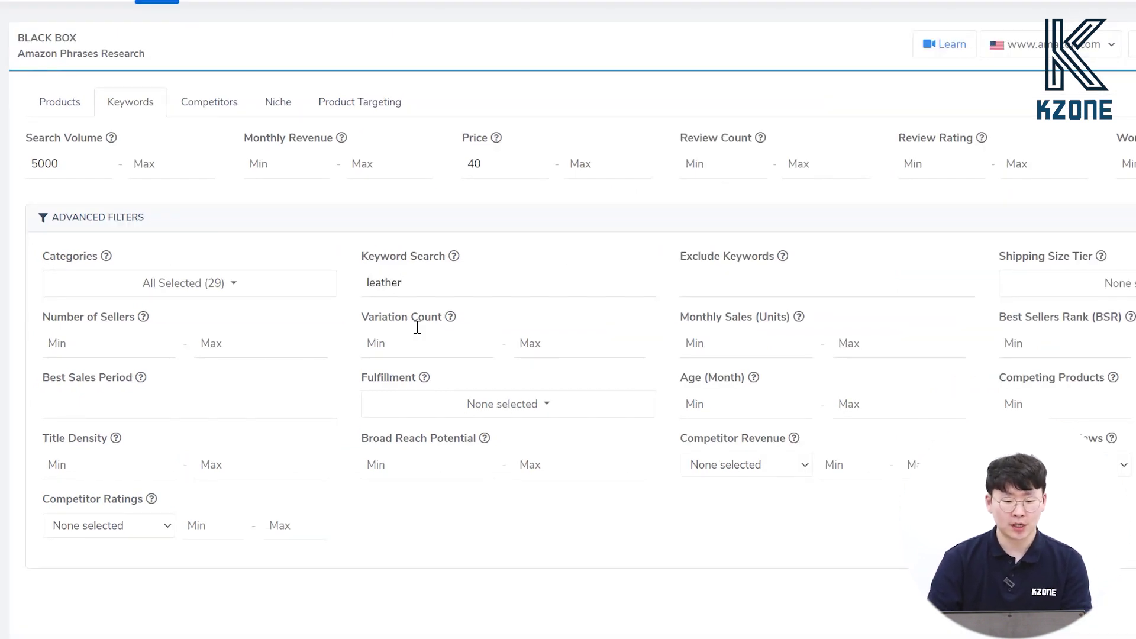
left_click(740, 293)
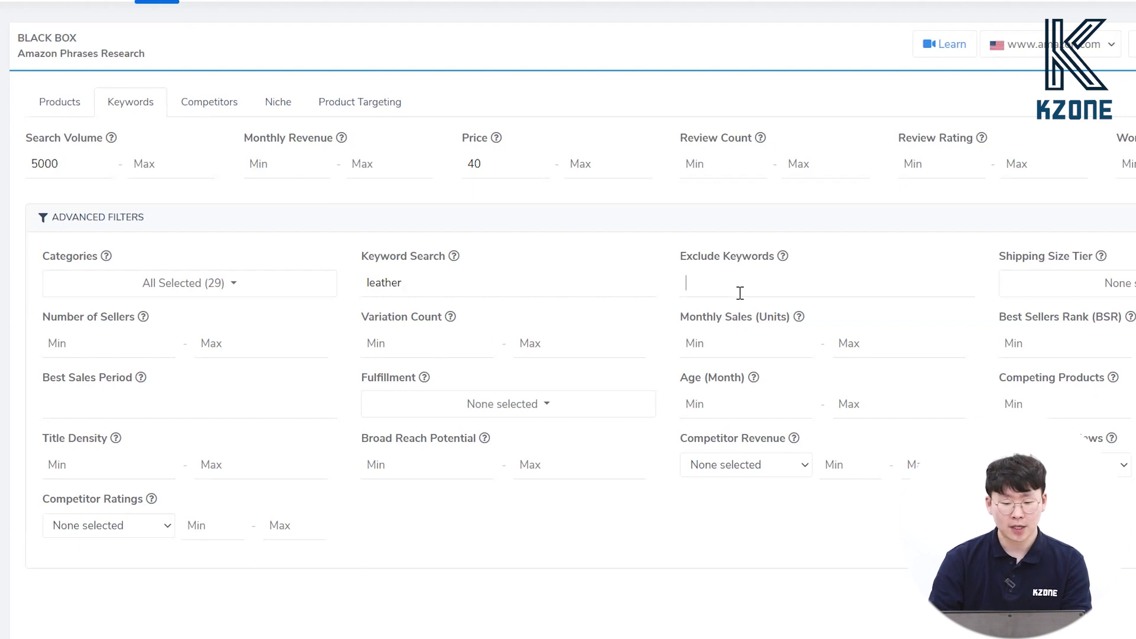
type("women")
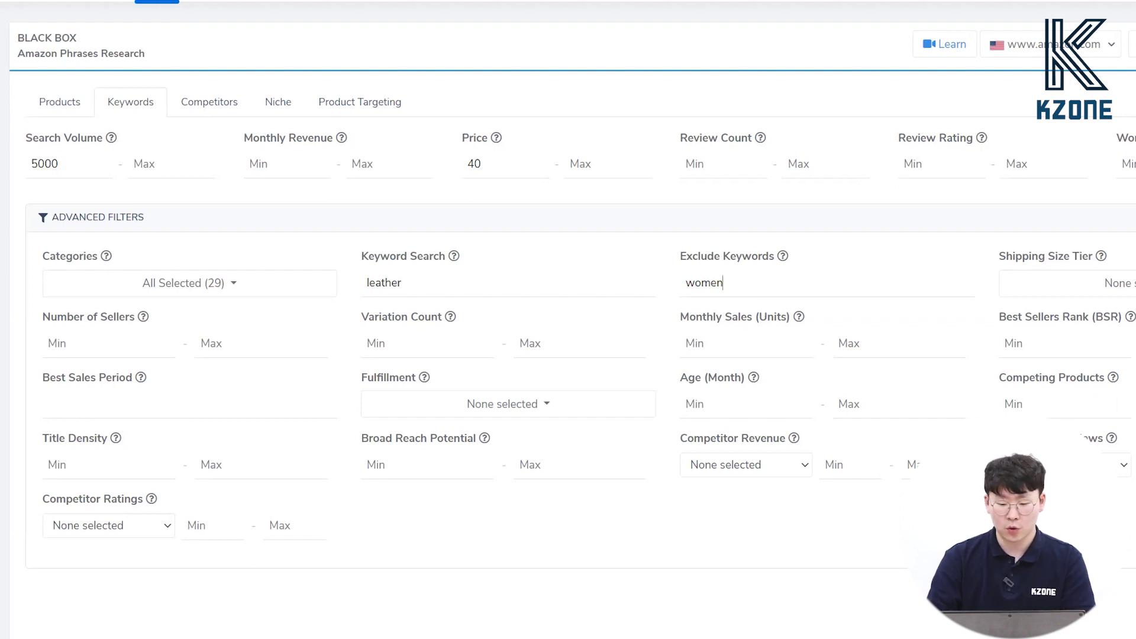
scroll(983, 391, "down", 6)
left_click(984, 365)
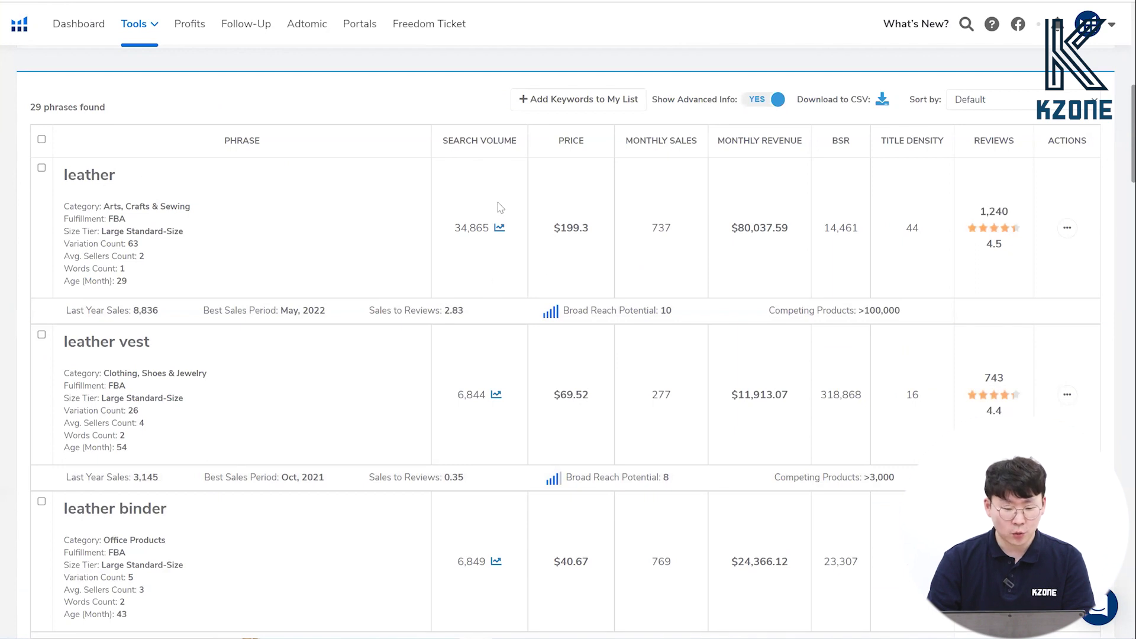
Find the phrase "leather binder" among the leather results and search Amazon for it.
scroll(275, 408, "down", 2)
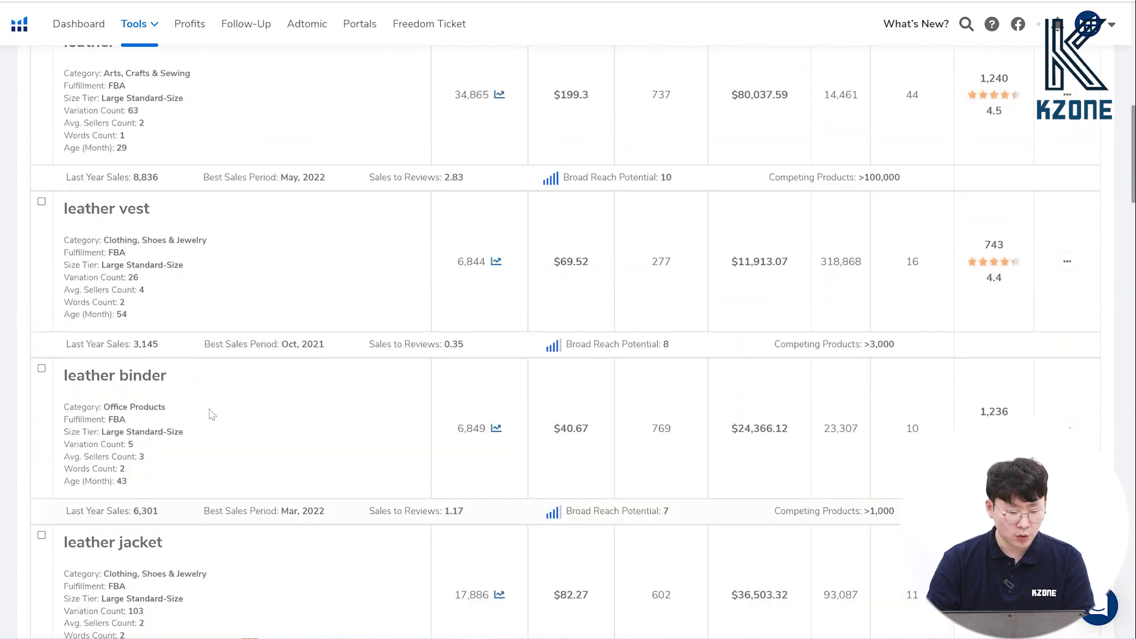
scroll(212, 414, "down", 2)
left_click_drag(64, 241, 167, 242)
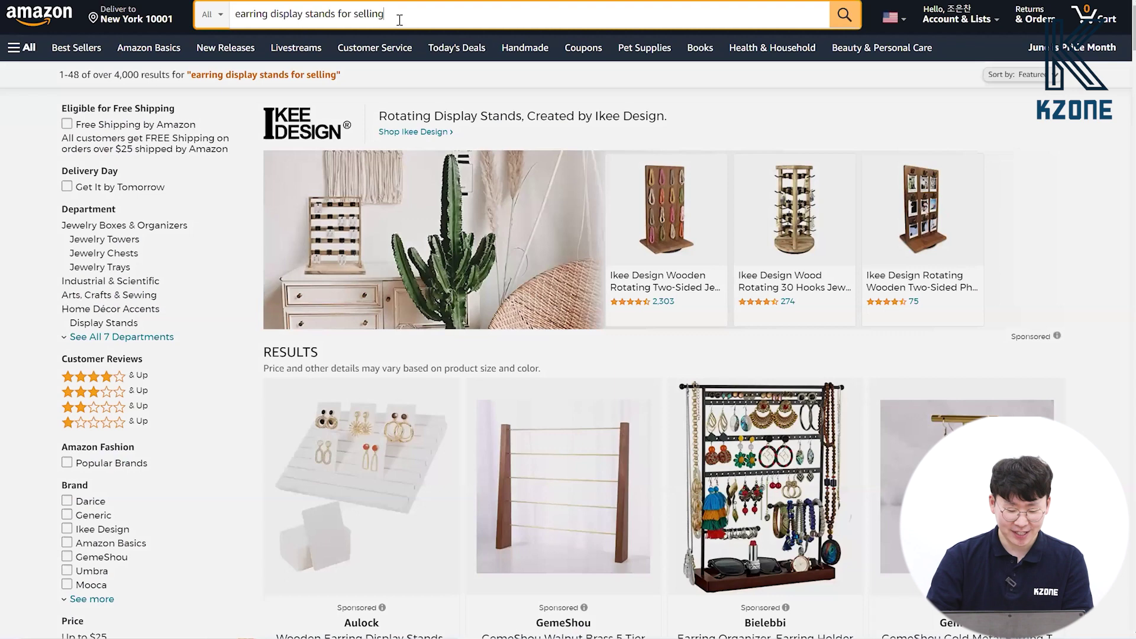
triple_click(398, 16)
type("leather binder")
key("Return")
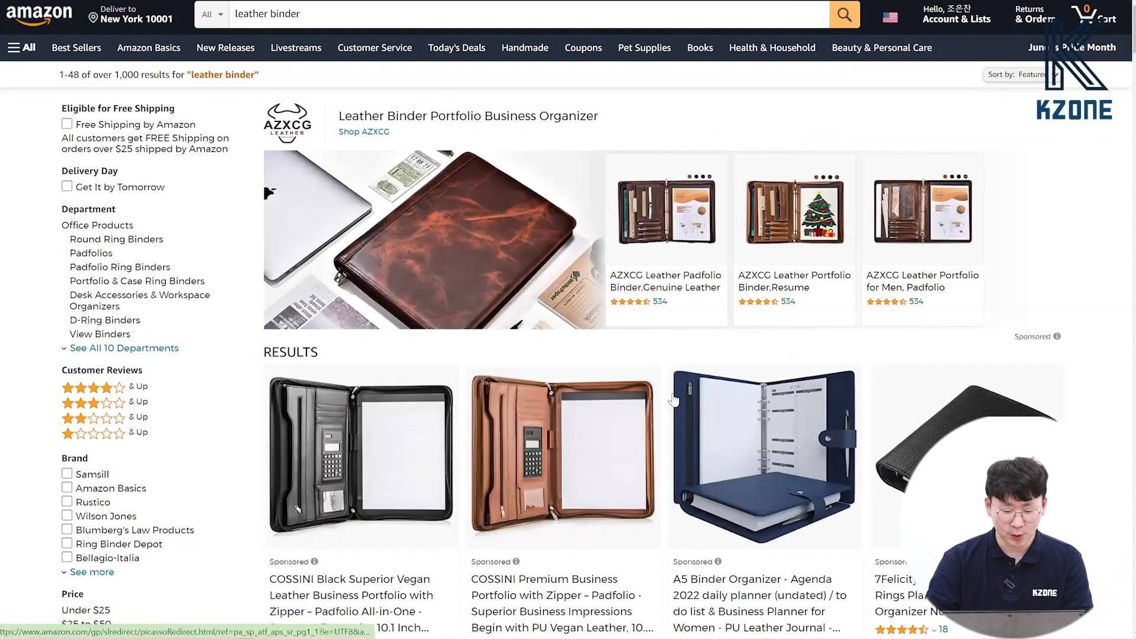
Look through the Amazon listings for leather binders, comparing styles, prices and review counts.
scroll(674, 402, "down", 7)
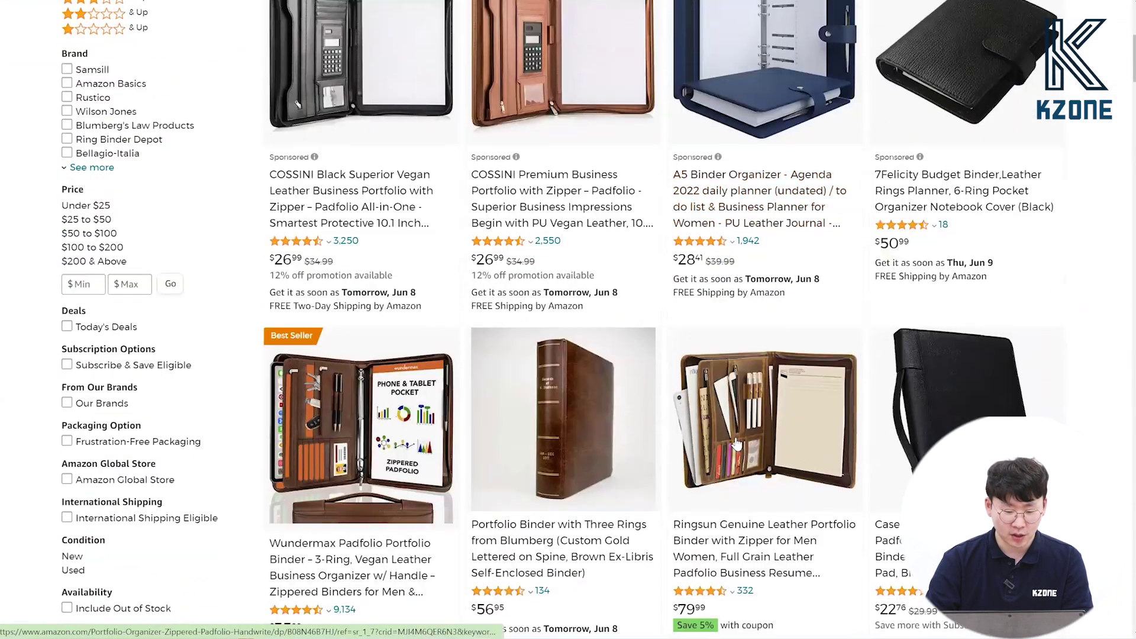
scroll(737, 444, "down", 2)
scroll(535, 381, "up", 3)
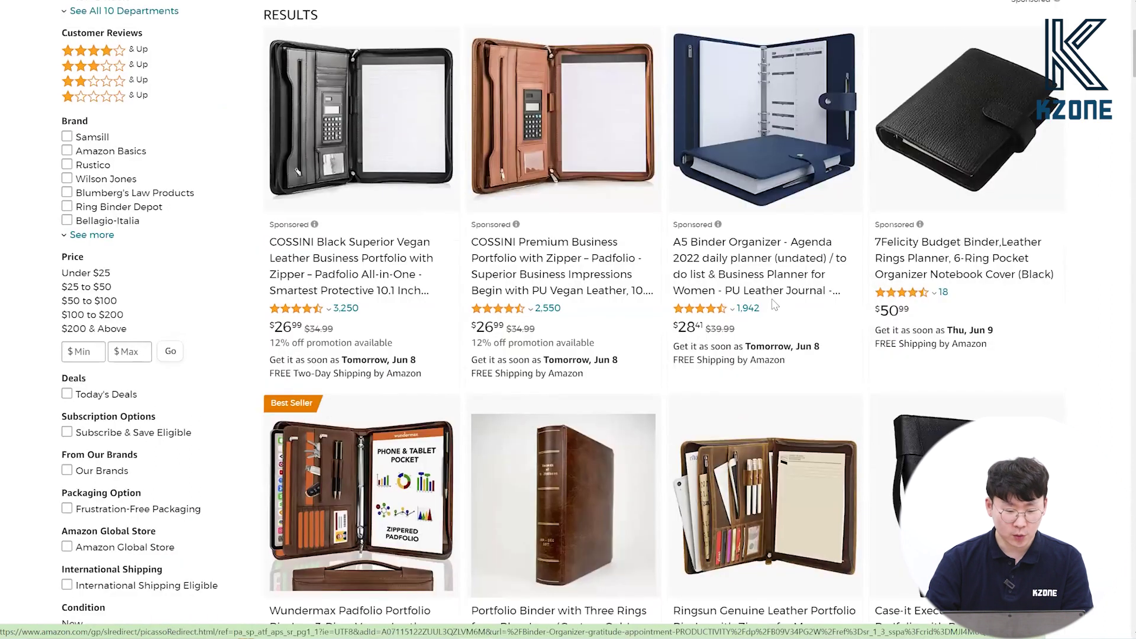
scroll(773, 305, "down", 7)
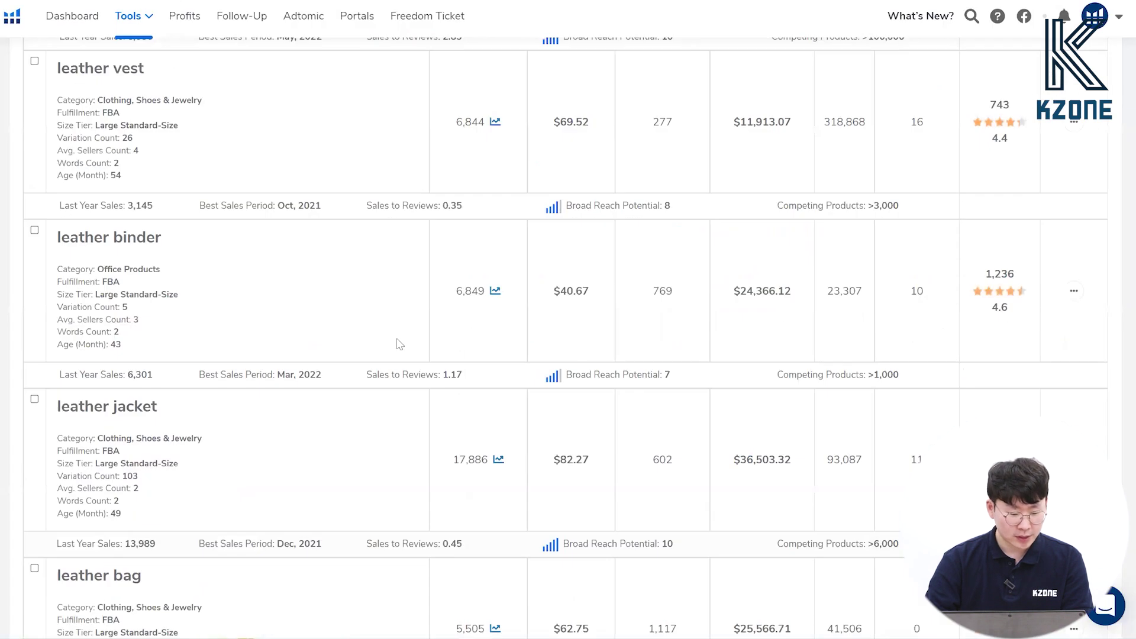
Go back to the Black Box results, review more leather phrases and copy "leather ottoman".
scroll(414, 364, "down", 2)
scroll(158, 308, "down", 3)
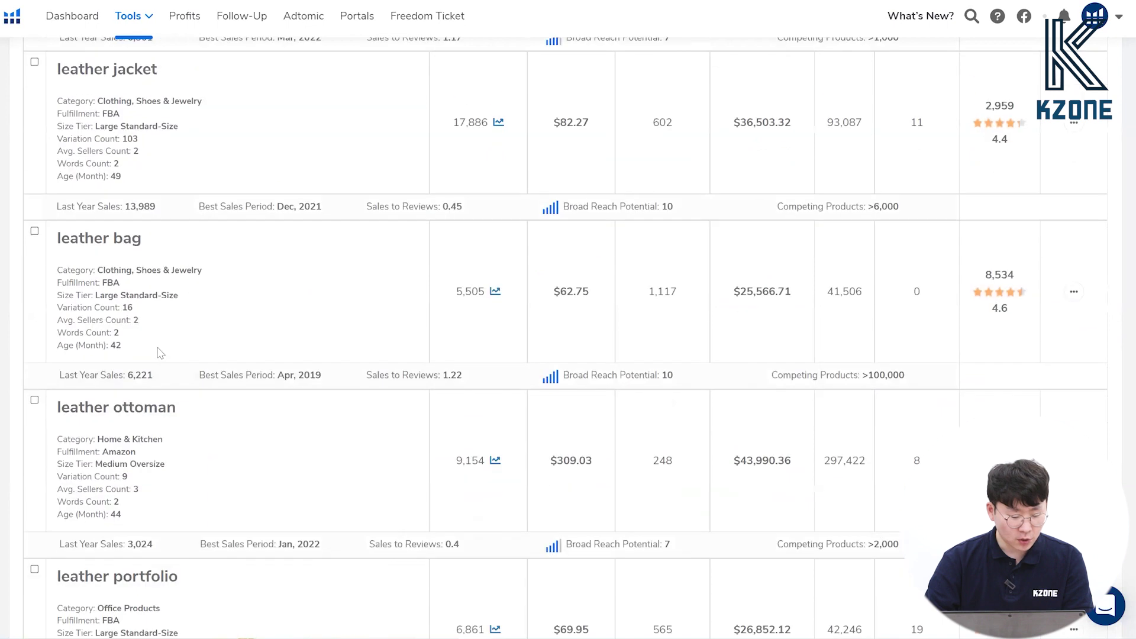
scroll(189, 340, "down", 1)
left_click_drag(181, 340, 57, 342)
key("ctrl+c")
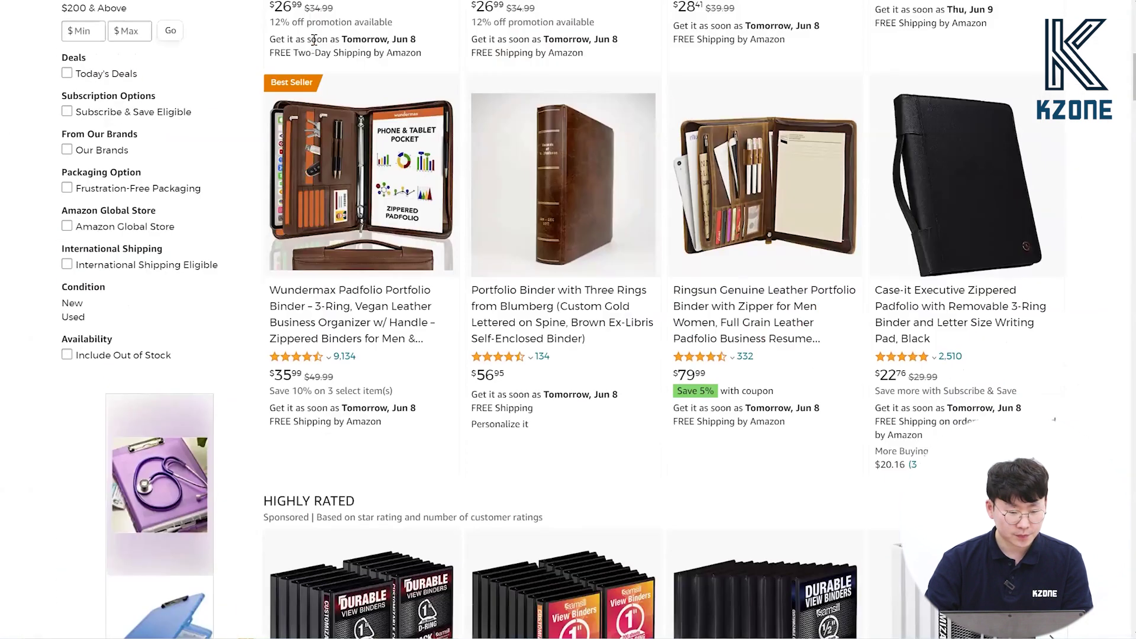
Search Amazon for the copied phrase "leather ottoman" and look through its listings.
scroll(314, 39, "up", 10)
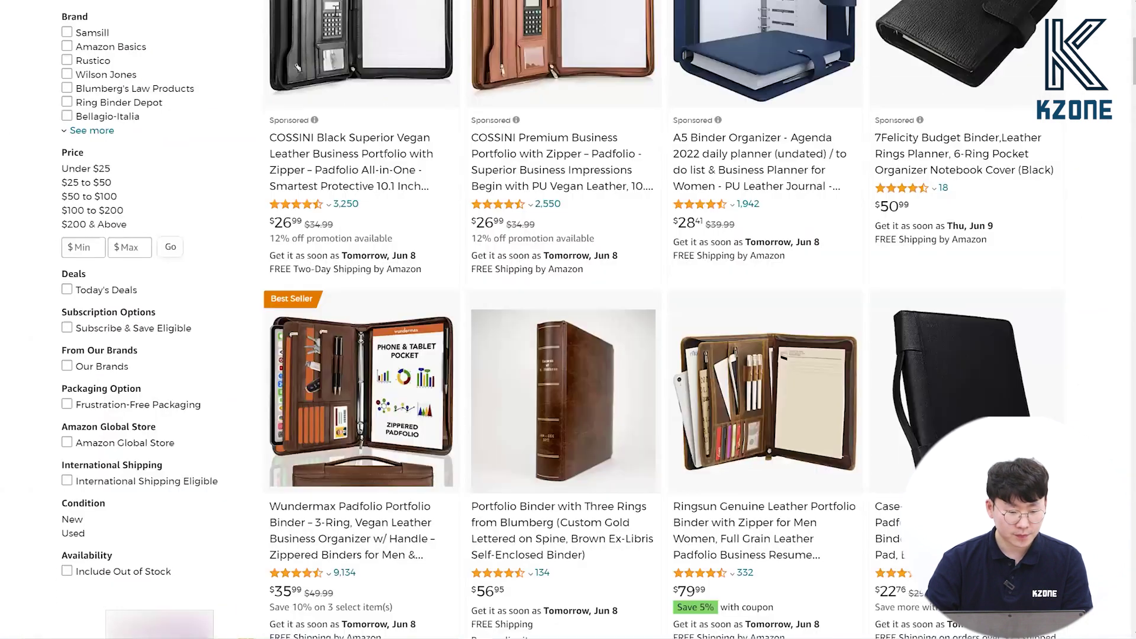
triple_click(335, 13)
key("ctrl+v")
key("Return")
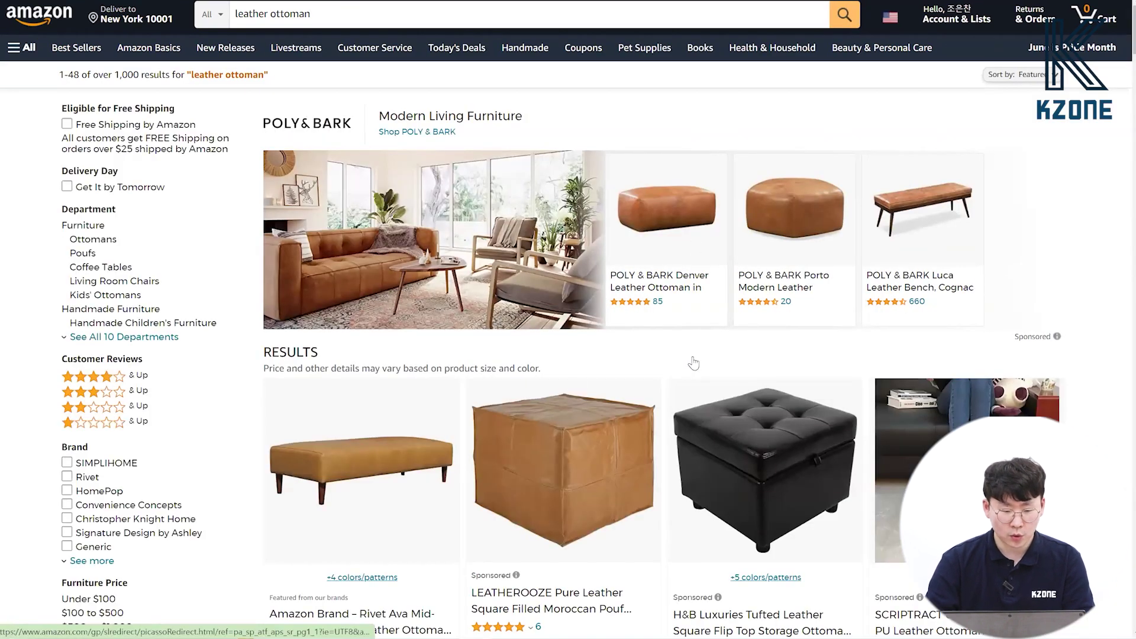
scroll(674, 506, "down", 5)
scroll(753, 312, "down", 3)
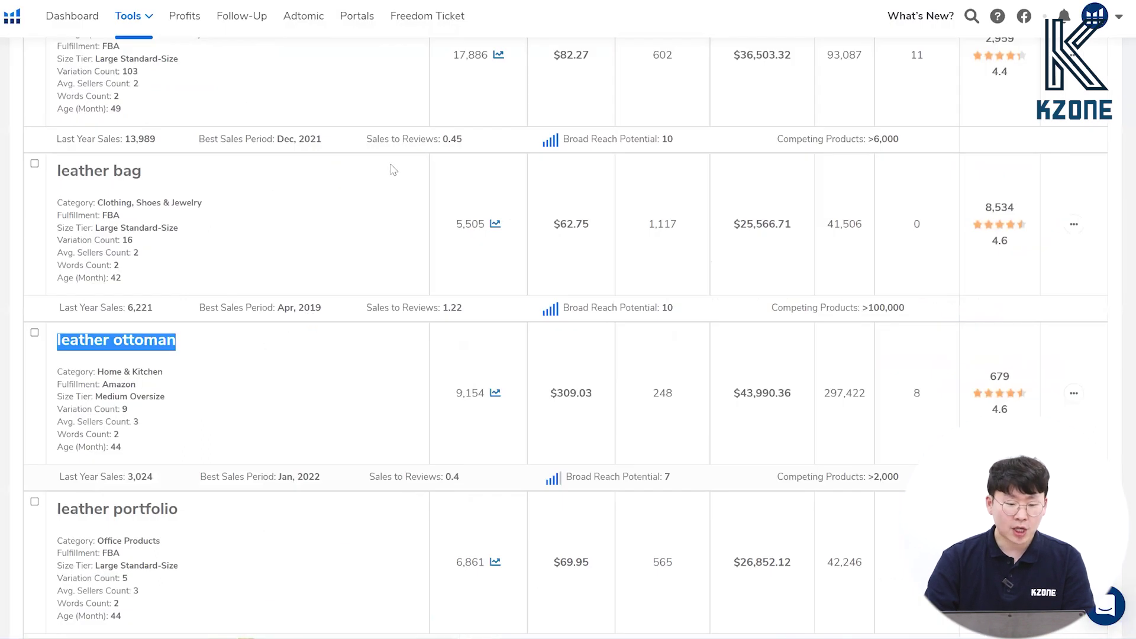
Return to Black Box, open the Competitors search and activate its ASIN field.
scroll(391, 170, "up", 15)
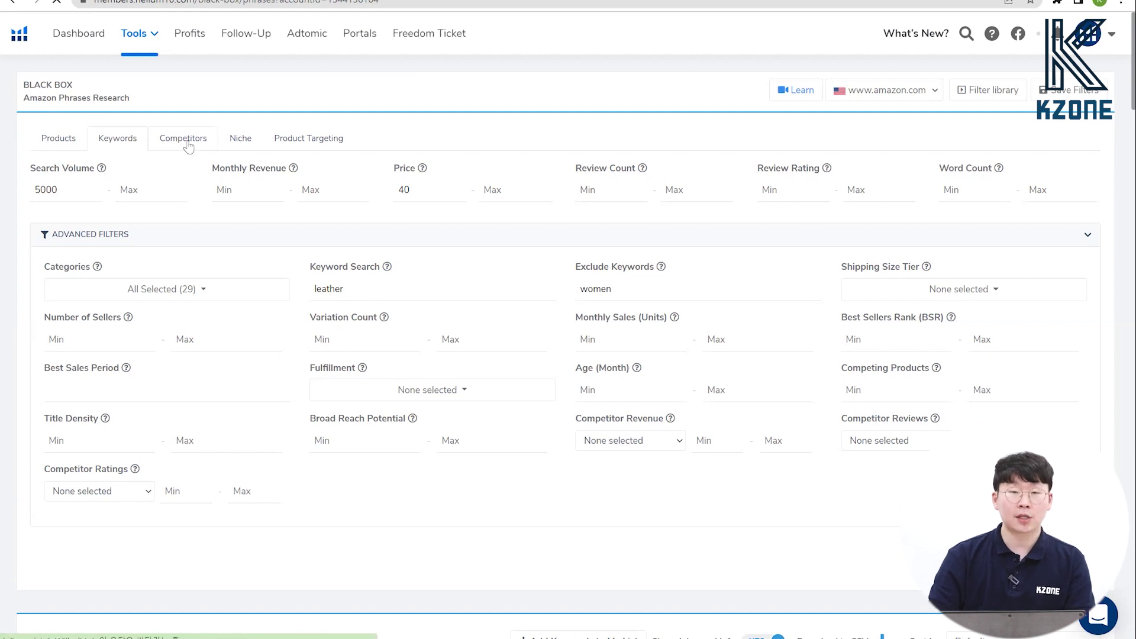
left_click(184, 138)
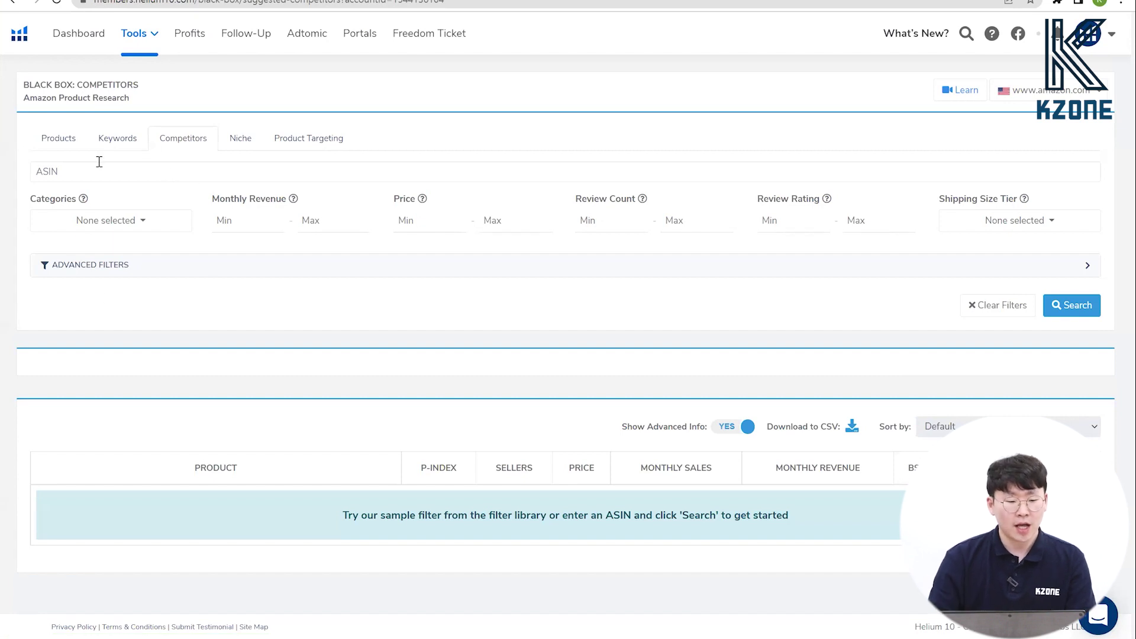
left_click(79, 166)
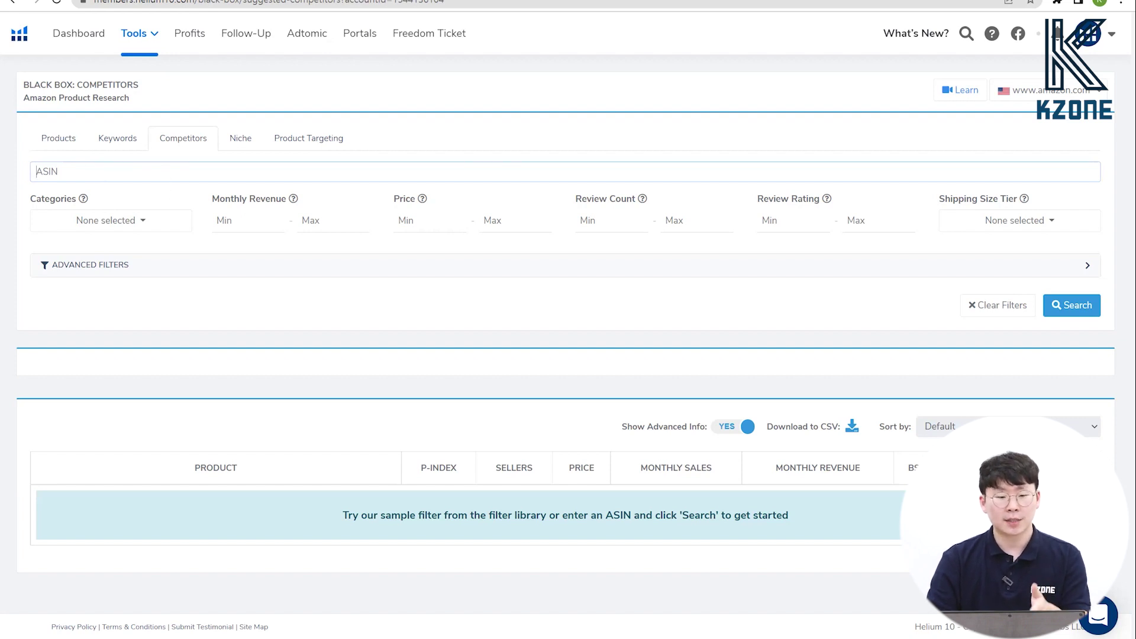
Switch to Amazon, search for "korean cosmetics" and view the first listings.
left_click(464, 0)
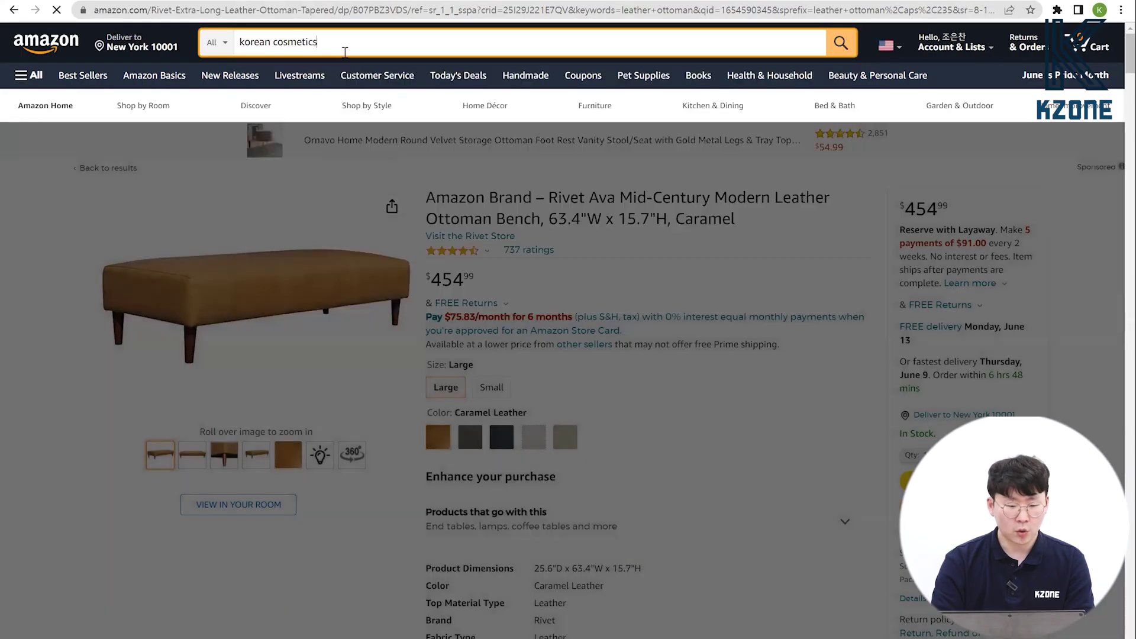
key("Return")
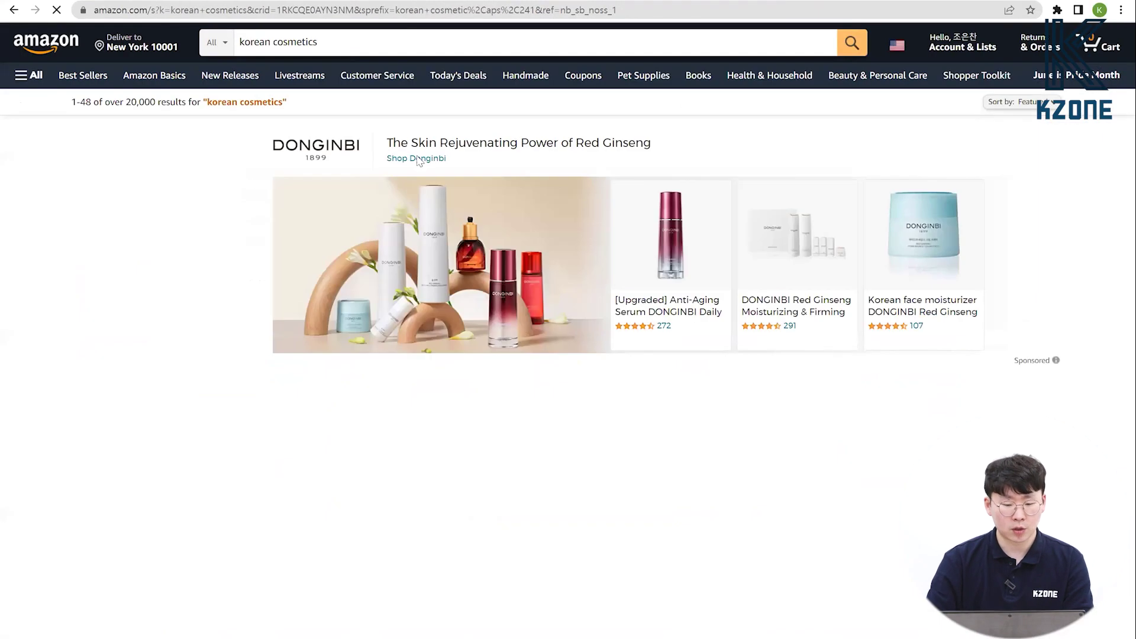
scroll(708, 401, "down", 3)
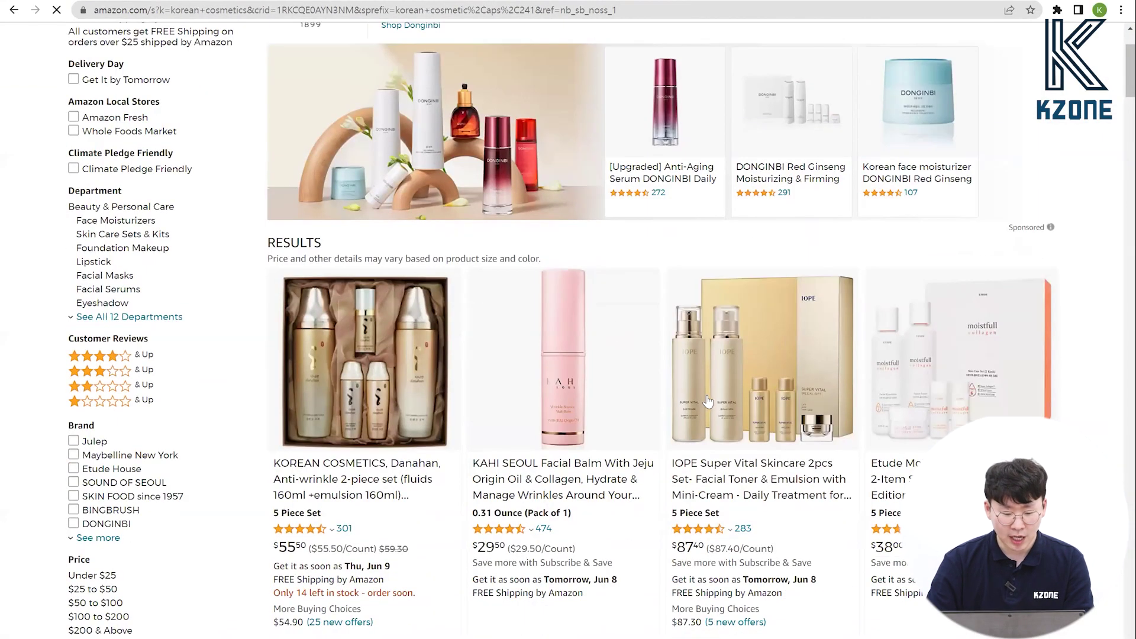
Browse the Korean cosmetics listings and open the sponsored Korean Skin Care Snail Repair Cream.
scroll(747, 376, "down", 1)
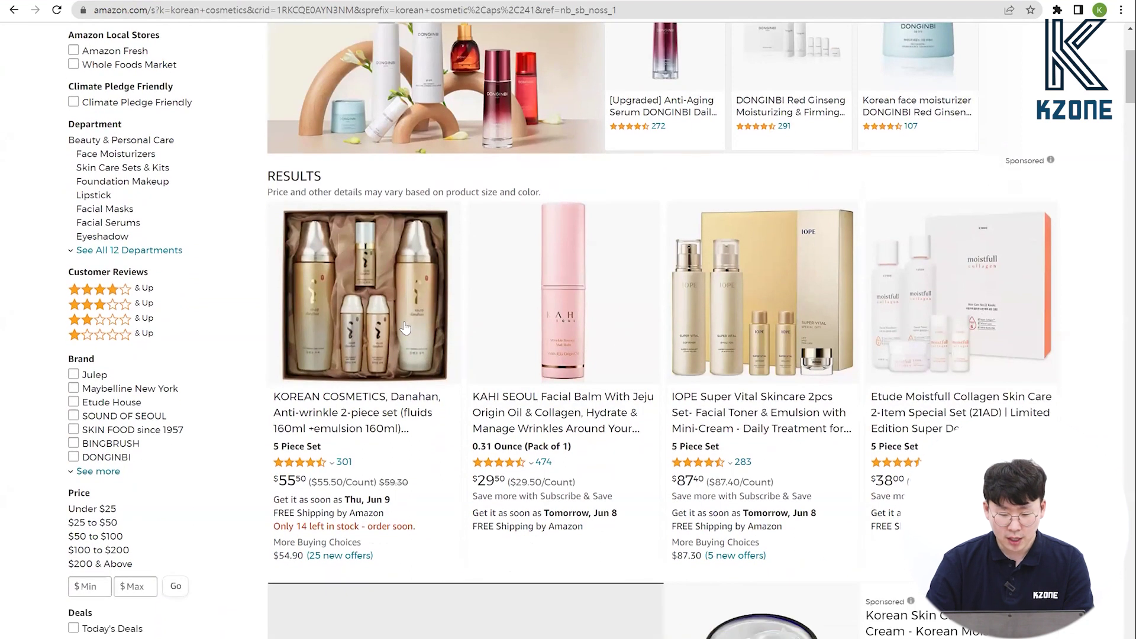
scroll(385, 255, "down", 5)
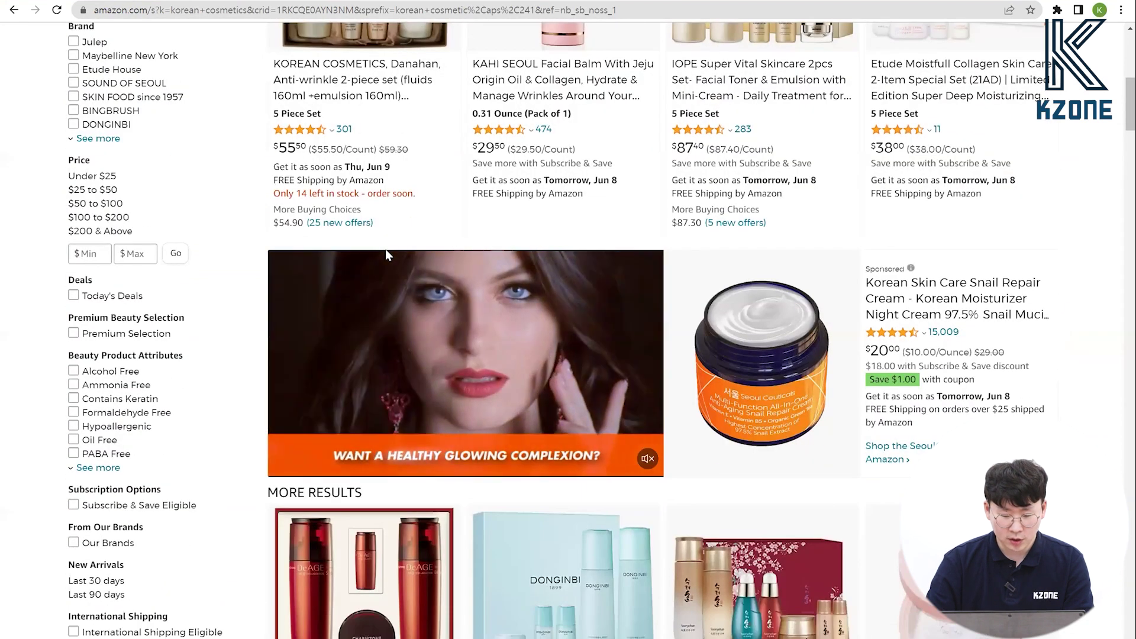
scroll(385, 254, "up", 2)
left_click(918, 437)
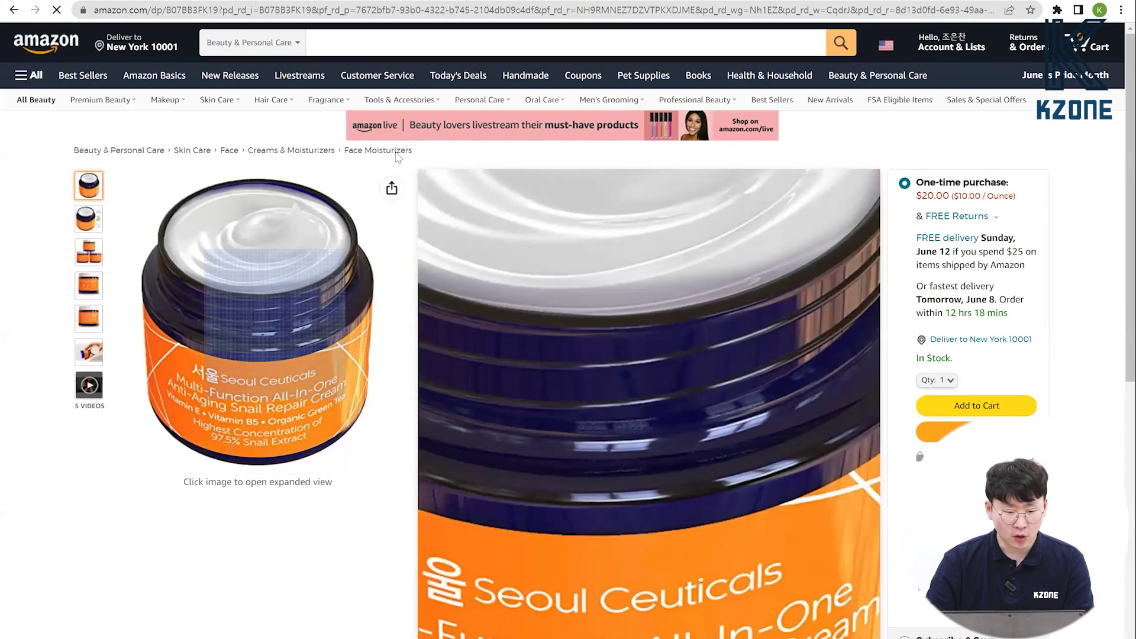
Copy the snail cream's ASIN, B07BB3FK19, from its product page address.
double_click(208, 8)
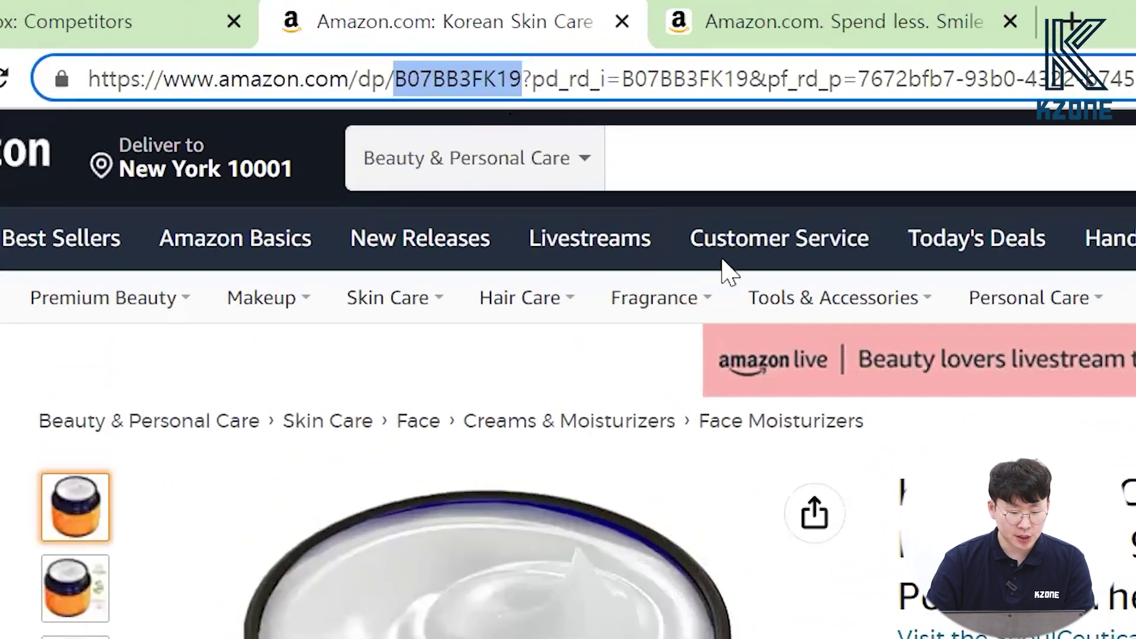
left_click(356, 89)
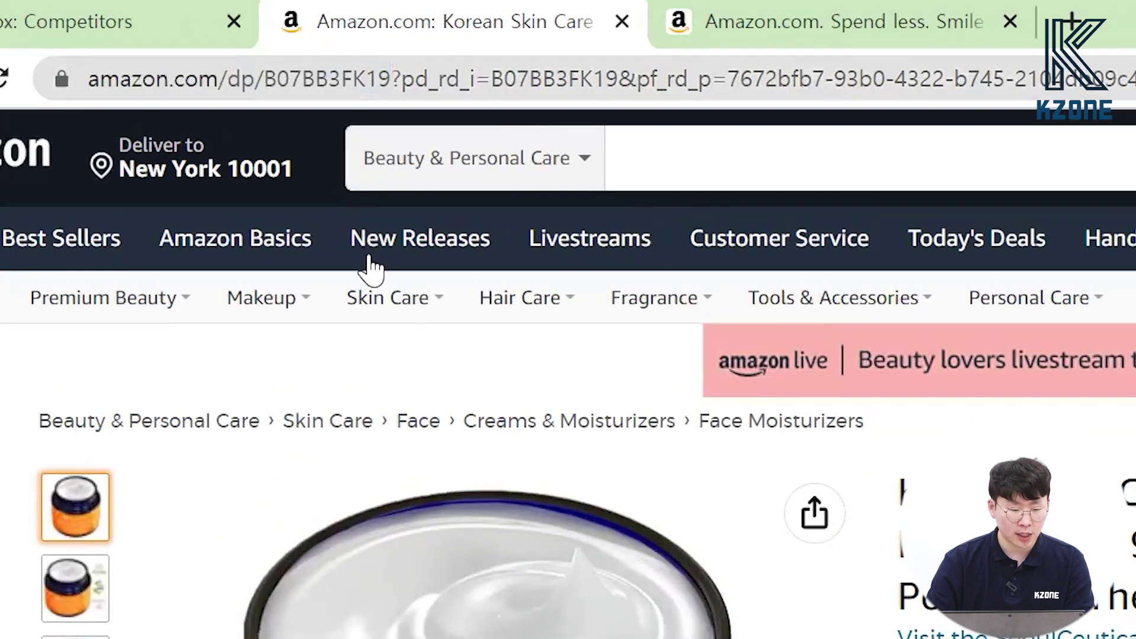
left_click(255, 89)
left_click(397, 89)
double_click(427, 81)
key("ctrl+c")
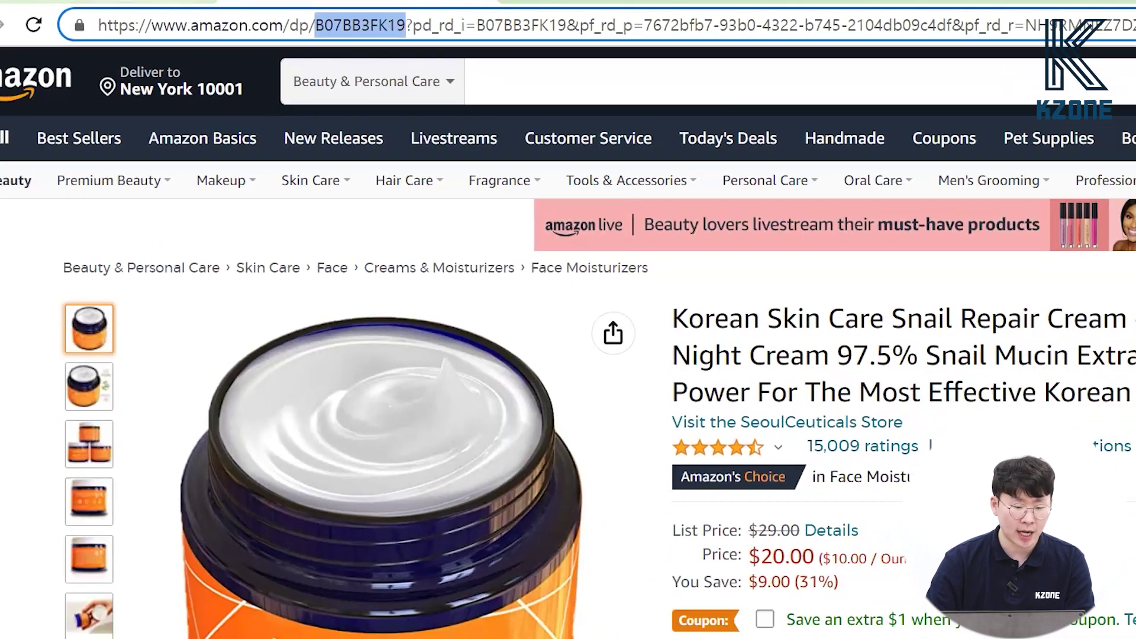
Switch to Black Box and search for competitors of ASIN B07BB3FK19 with a maximum price of 40.
left_click(106, 18)
key("ctrl+v")
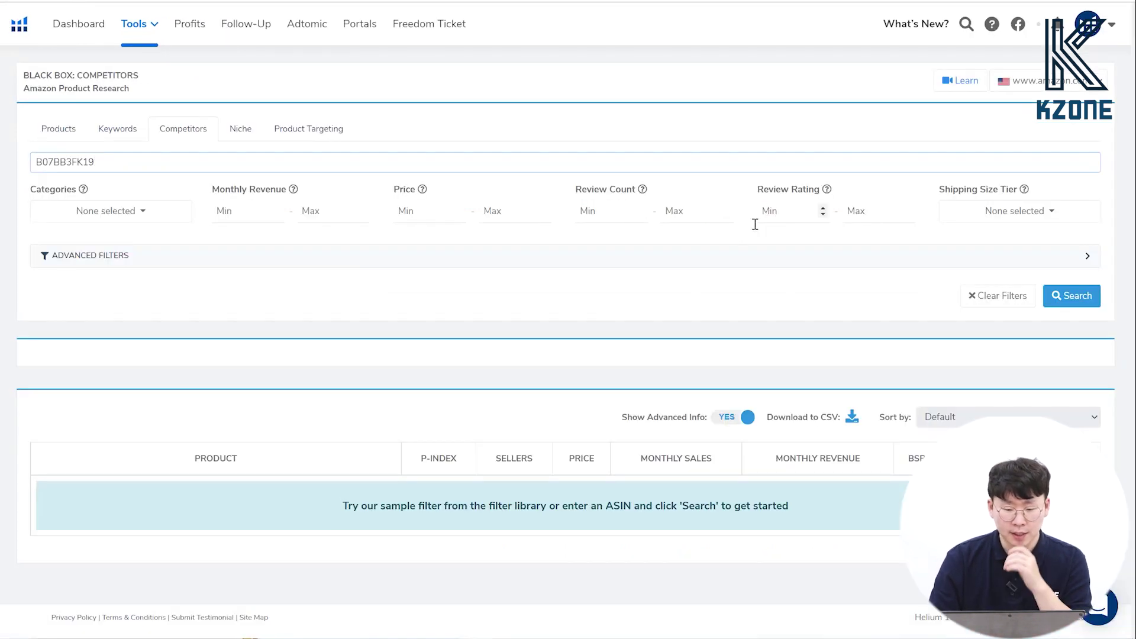
left_click(487, 211)
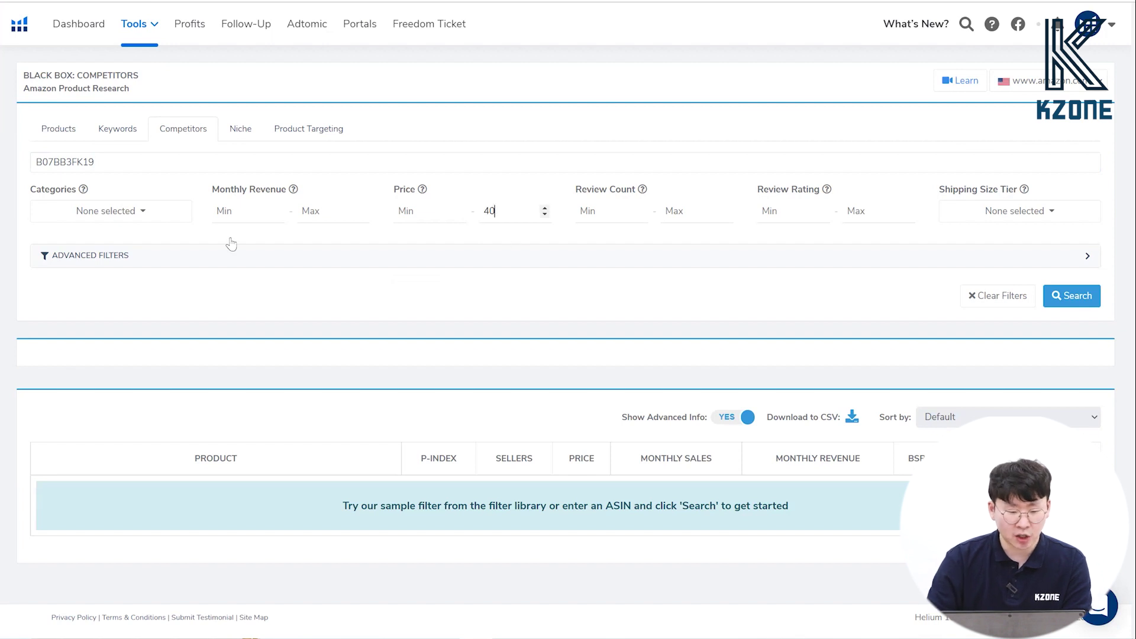
left_click(1075, 298)
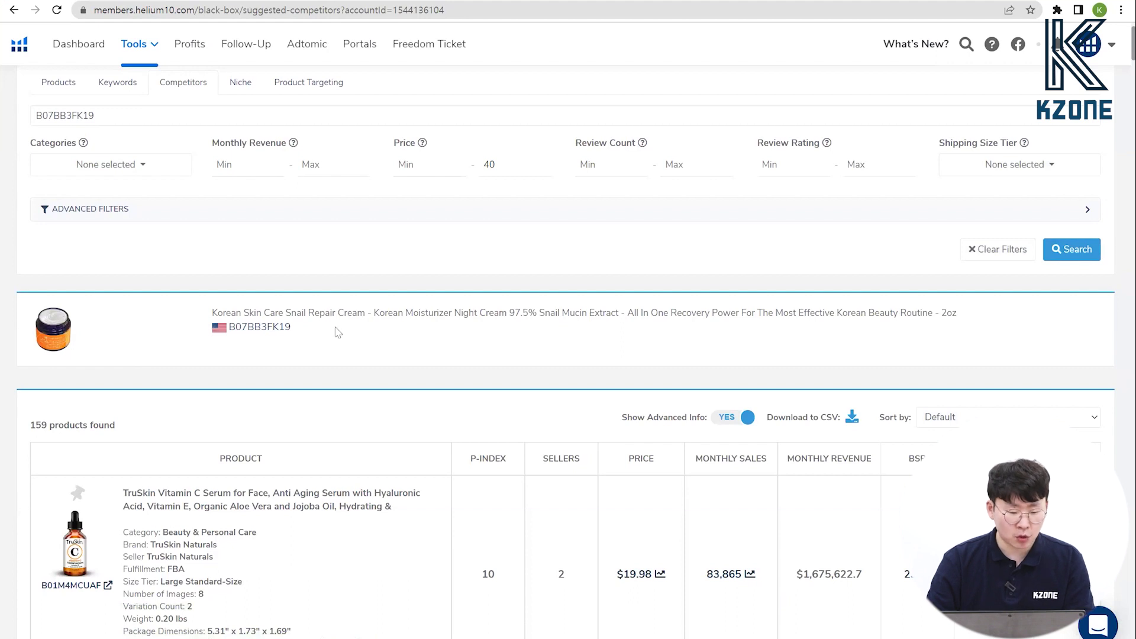
Look through the competitor results, comparing prices, monthly sales, revenue and sales trends.
scroll(355, 278, "down", 1)
scroll(453, 387, "down", 4)
scroll(456, 383, "down", 2)
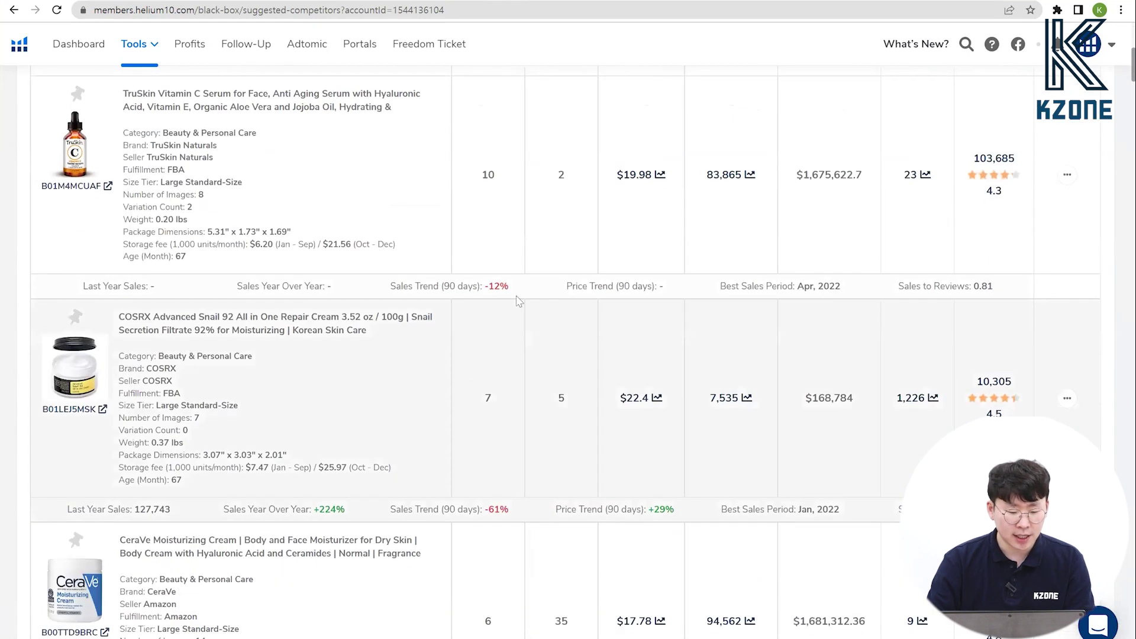
scroll(512, 272, "down", 7)
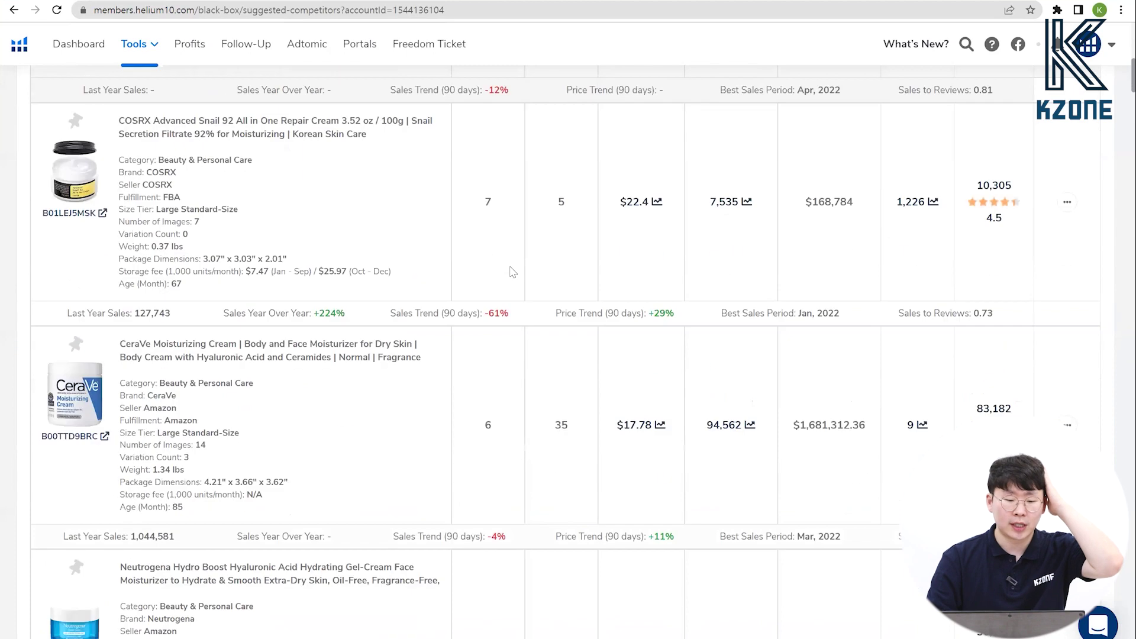
scroll(326, 312, "down", 12)
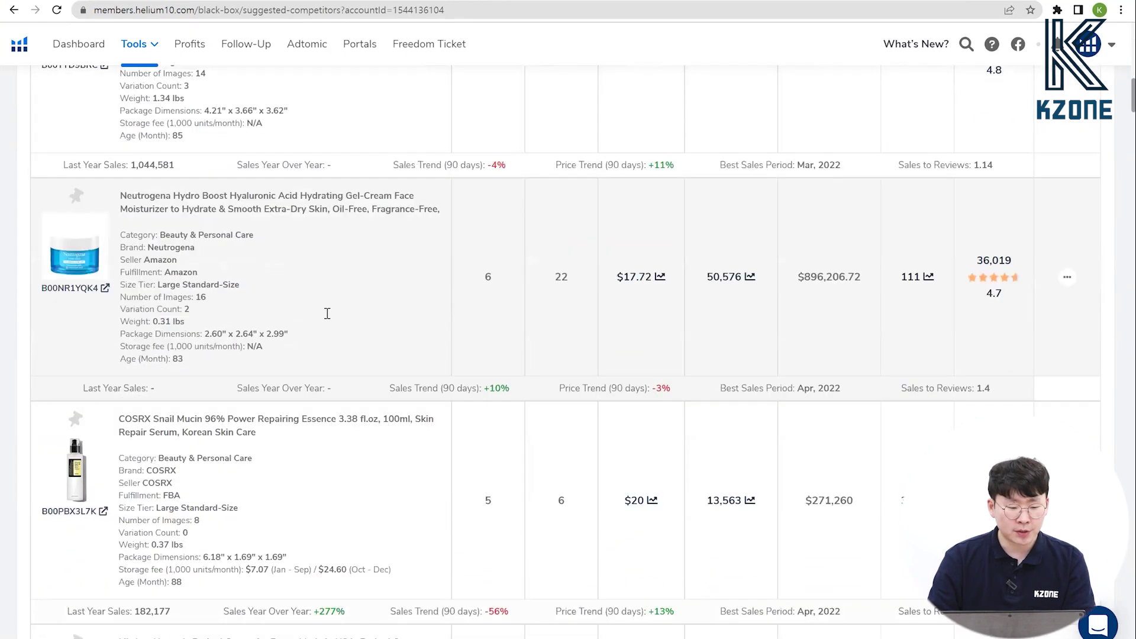
scroll(341, 330, "down", 16)
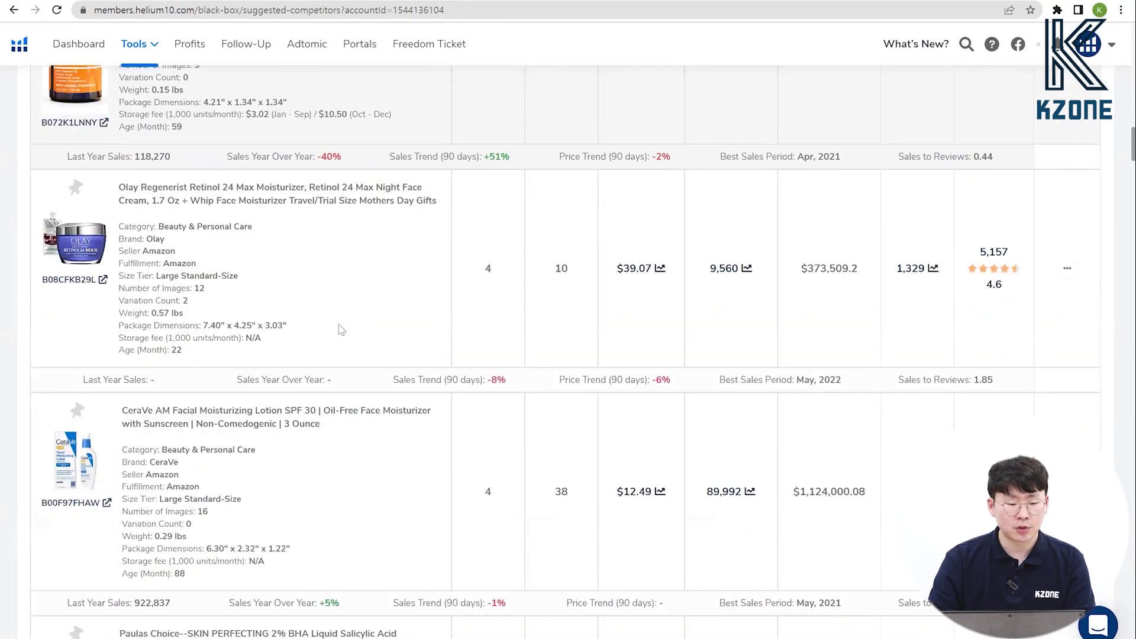
scroll(342, 331, "up", 20)
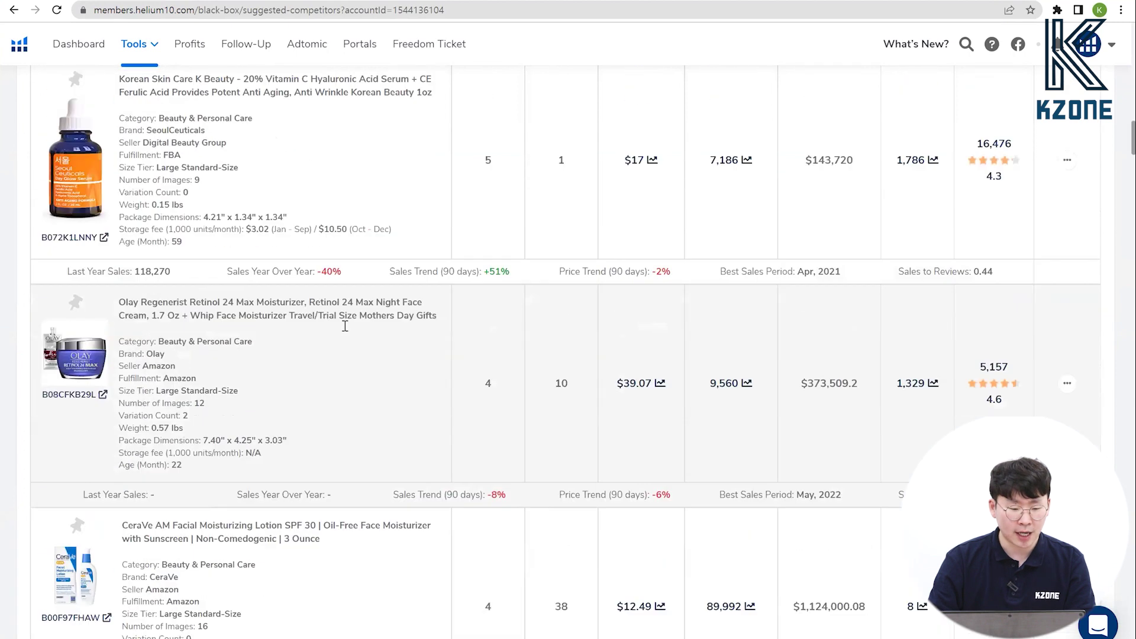
In the advanced filters, clear the minimum Sales Change and filter competitors by a minimum Sales Year Over Year of 100%.
left_click(90, 276)
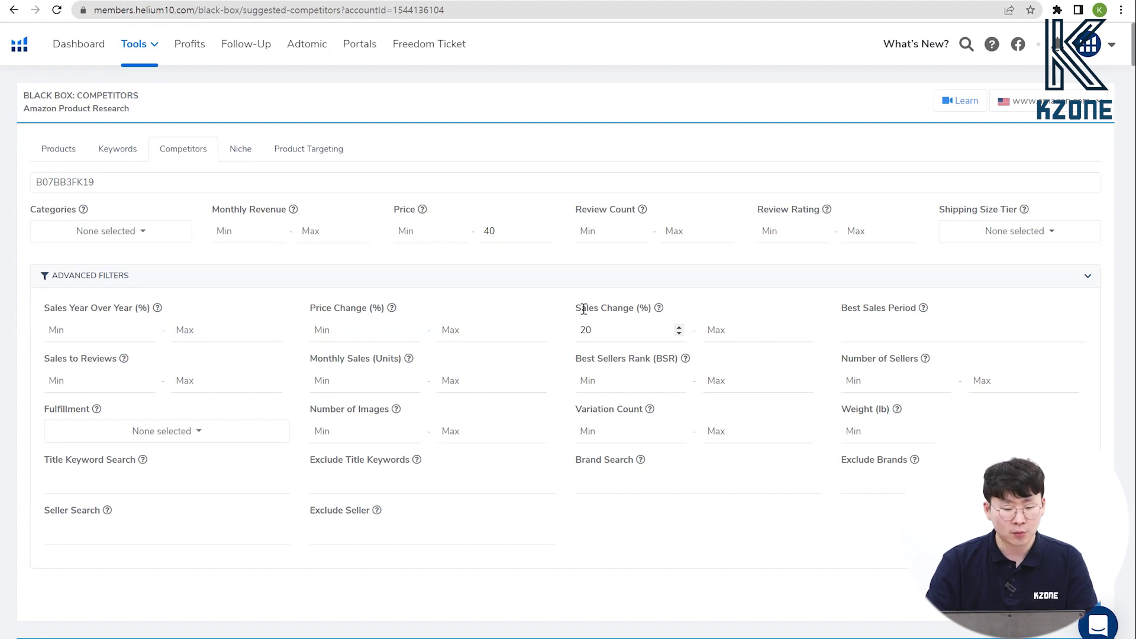
double_click(586, 329)
key("BackSpace")
left_click(143, 327)
type("10")
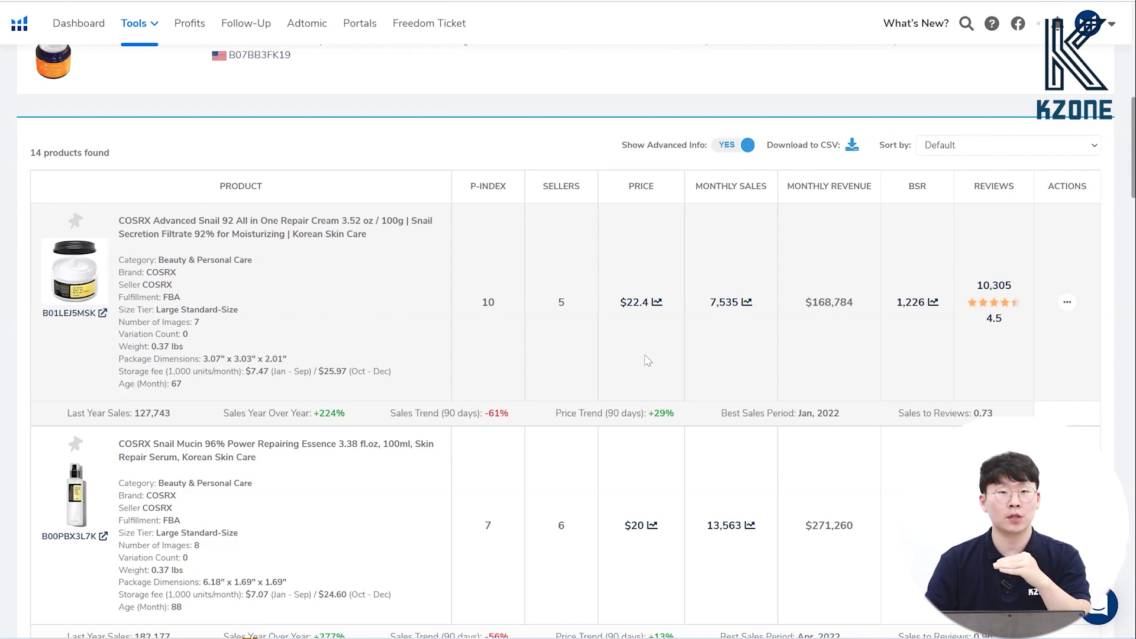
Examine the first COSRX snail cream's package dimensions, storage fee, size tier and fulfillment method in the filtered results.
scroll(368, 290, "up", 7)
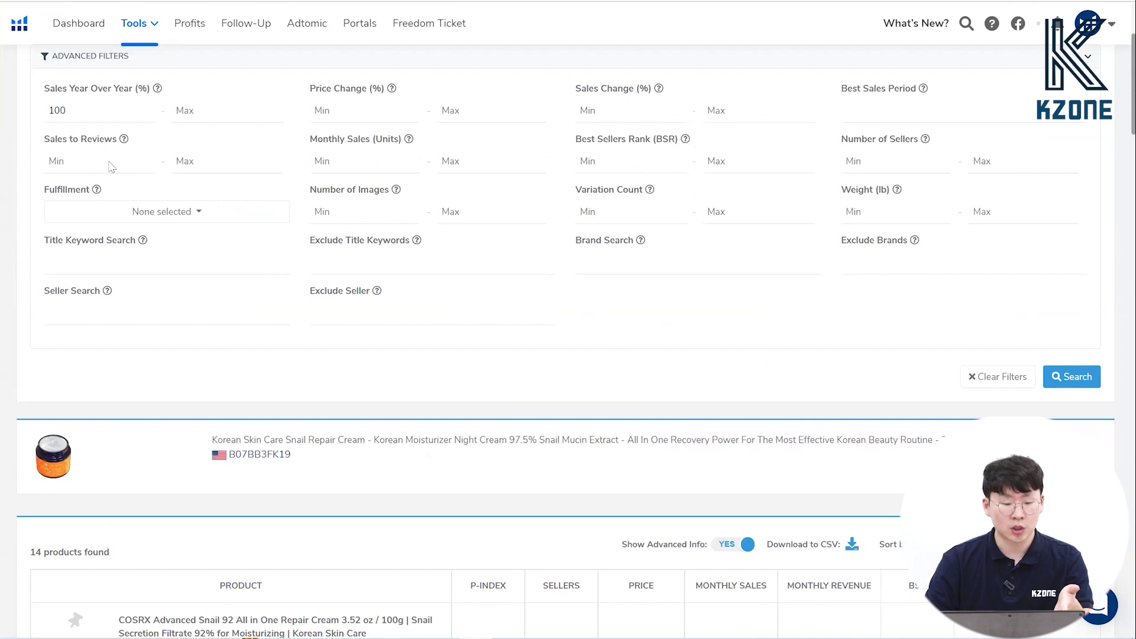
scroll(207, 239, "down", 2)
scroll(207, 239, "down", 2)
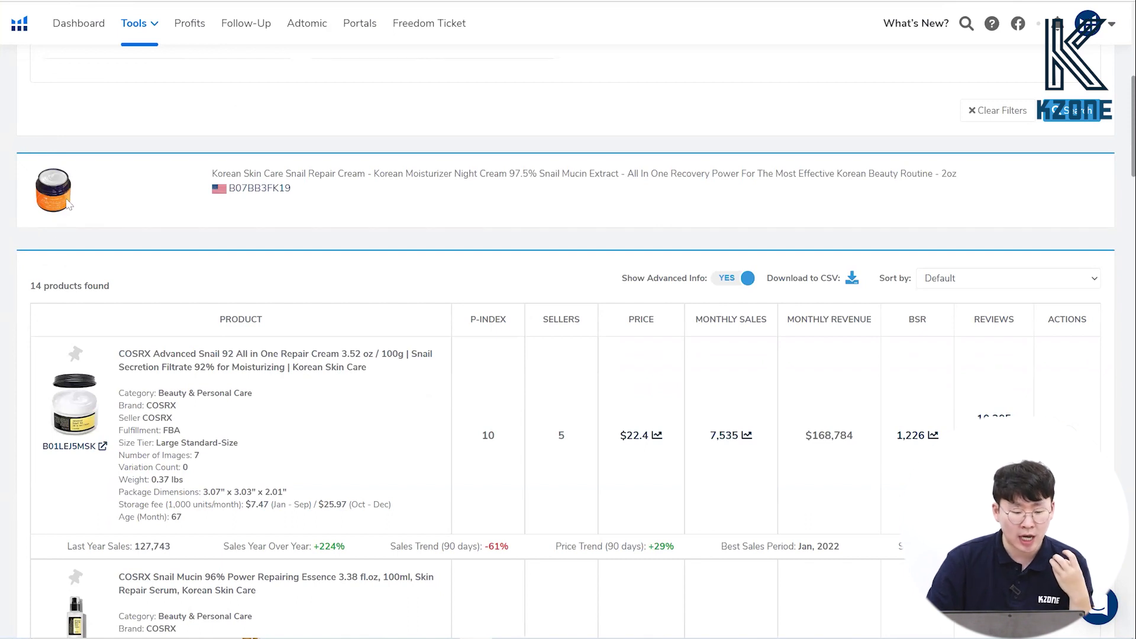
left_click_drag(204, 492, 277, 491)
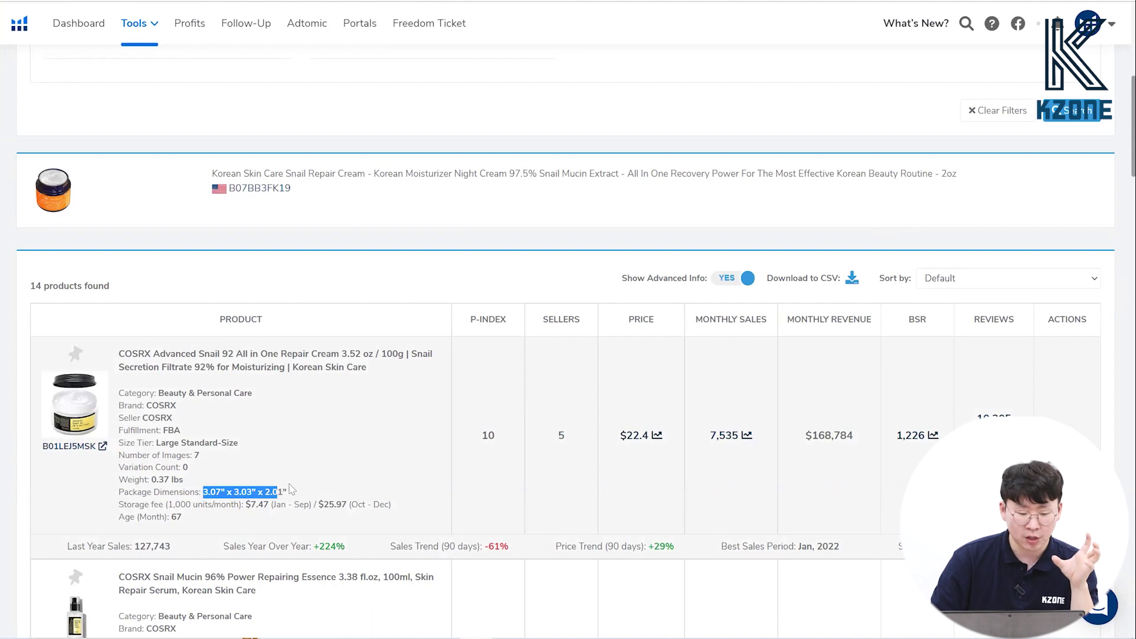
left_click(239, 509)
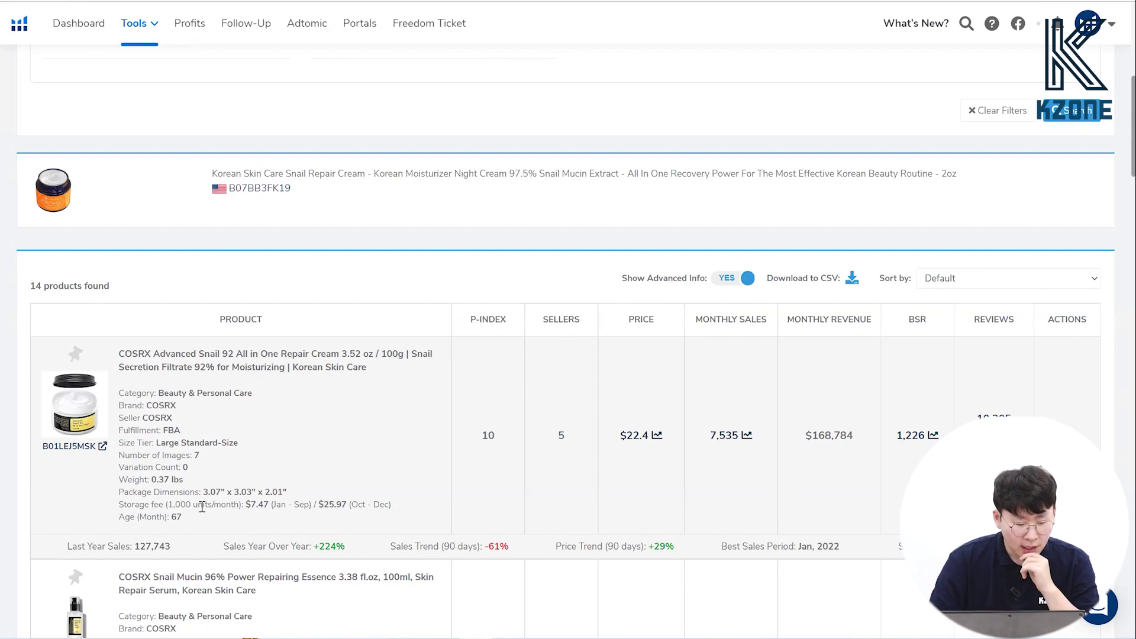
left_click_drag(277, 504, 249, 512)
left_click(258, 519)
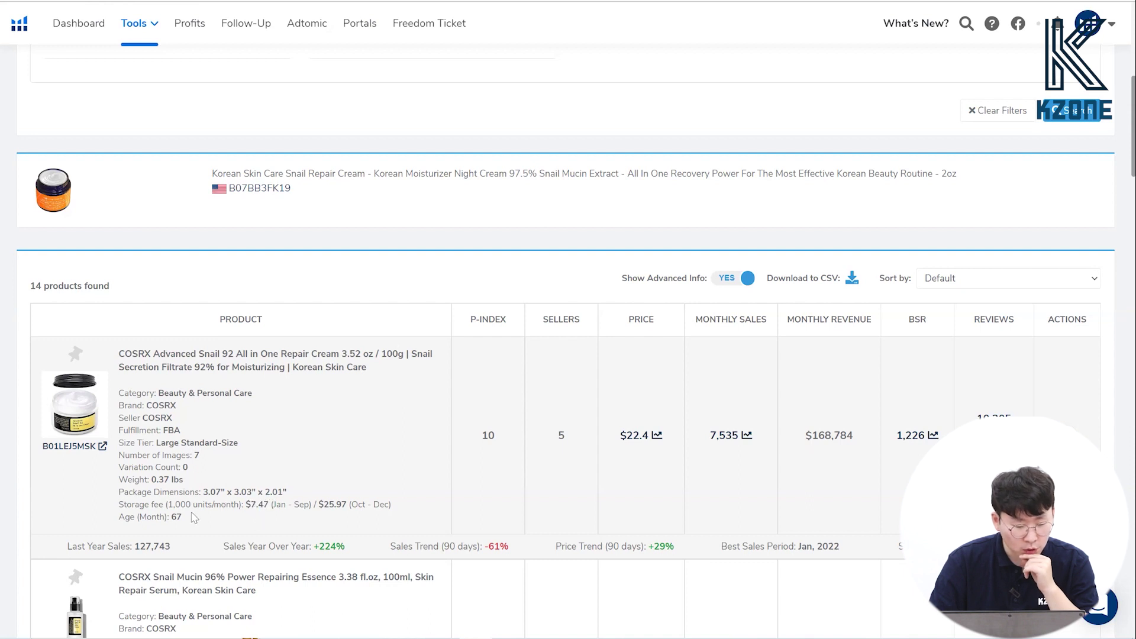
left_click_drag(191, 490, 172, 489)
left_click(183, 473)
left_click_drag(240, 444, 177, 444)
left_click(178, 443)
double_click(171, 431)
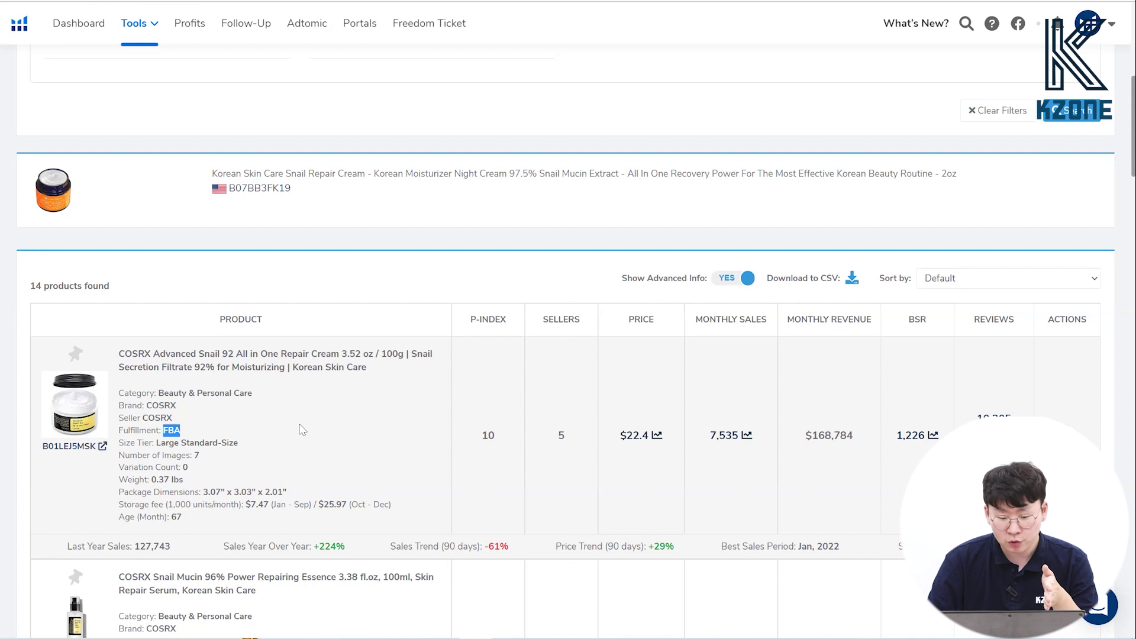
View the first COSRX snail cream's monthly sales chart, close it and check the other filtered competitors.
scroll(317, 417, "down", 1)
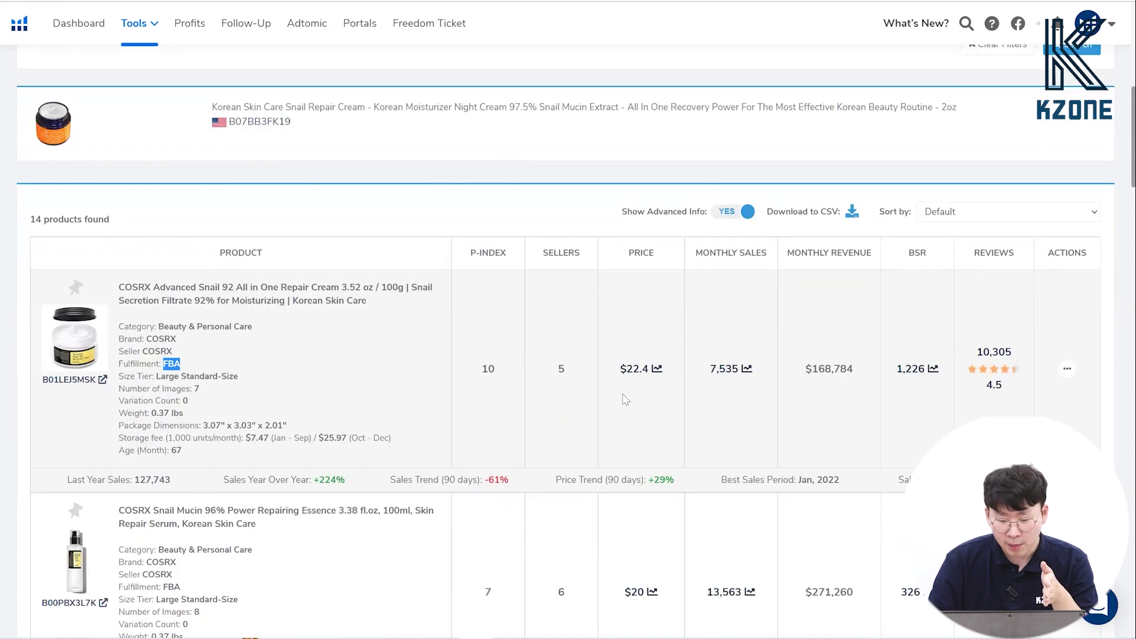
left_click(732, 369)
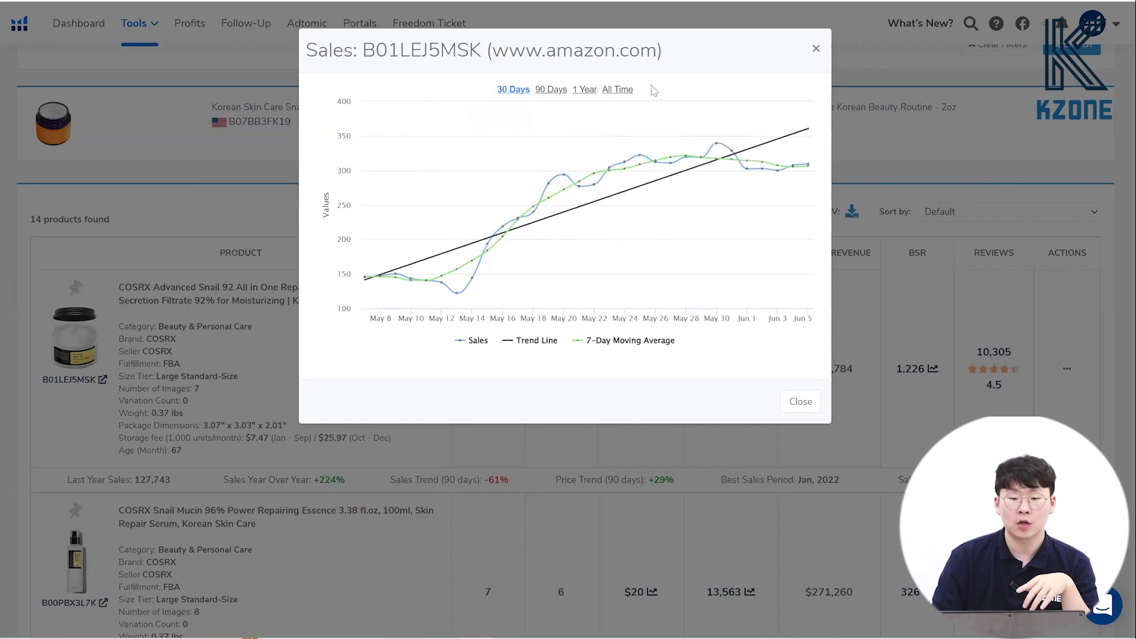
left_click(816, 49)
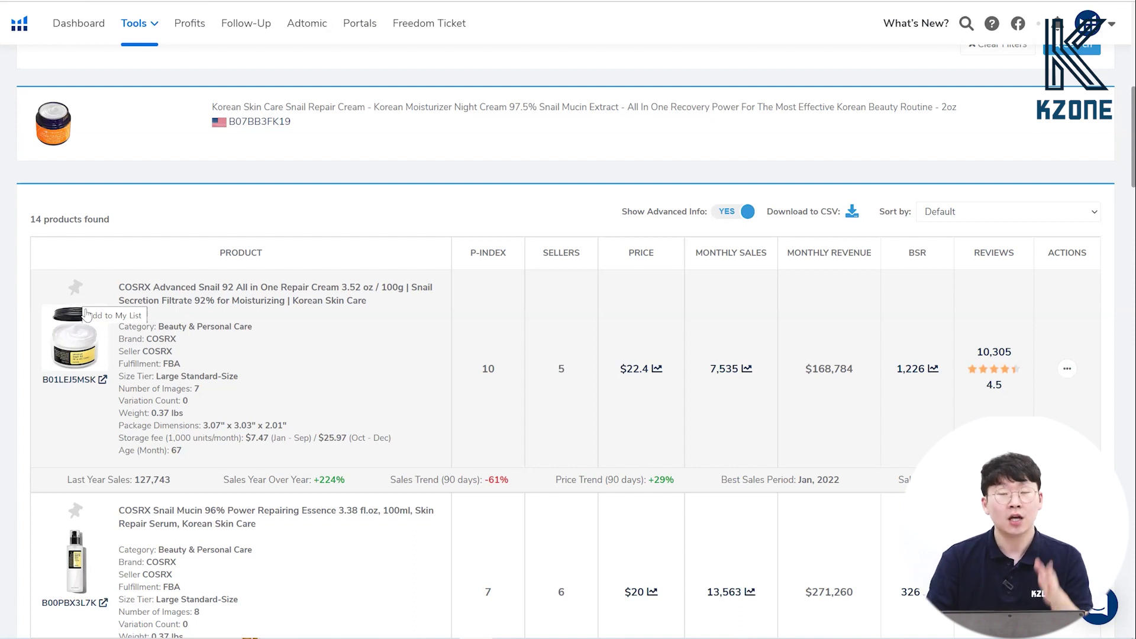
scroll(87, 314, "down", 6)
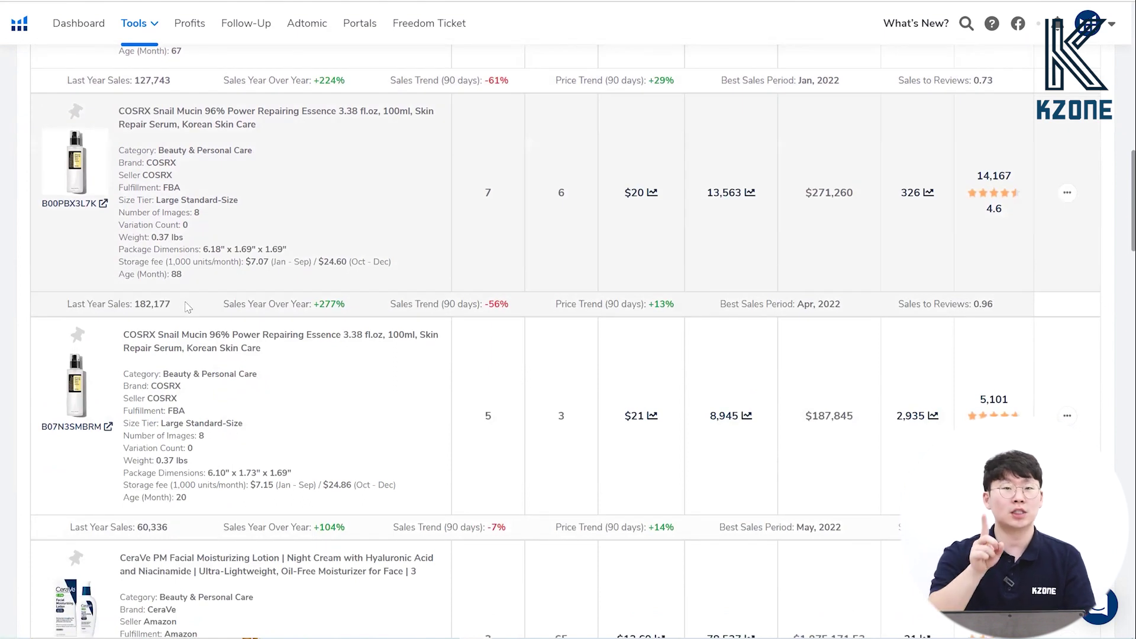
scroll(258, 235, "up", 7)
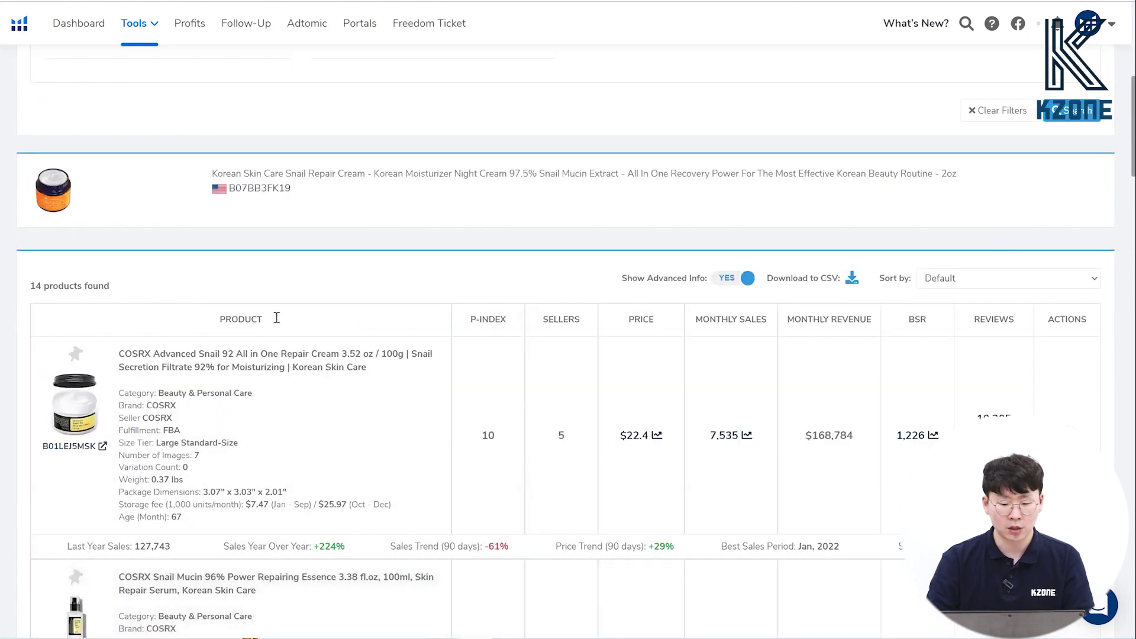
Run a Product Targeting search for ASIN B07BB3FK19 with a minimum price of 10.
scroll(286, 245, "up", 7)
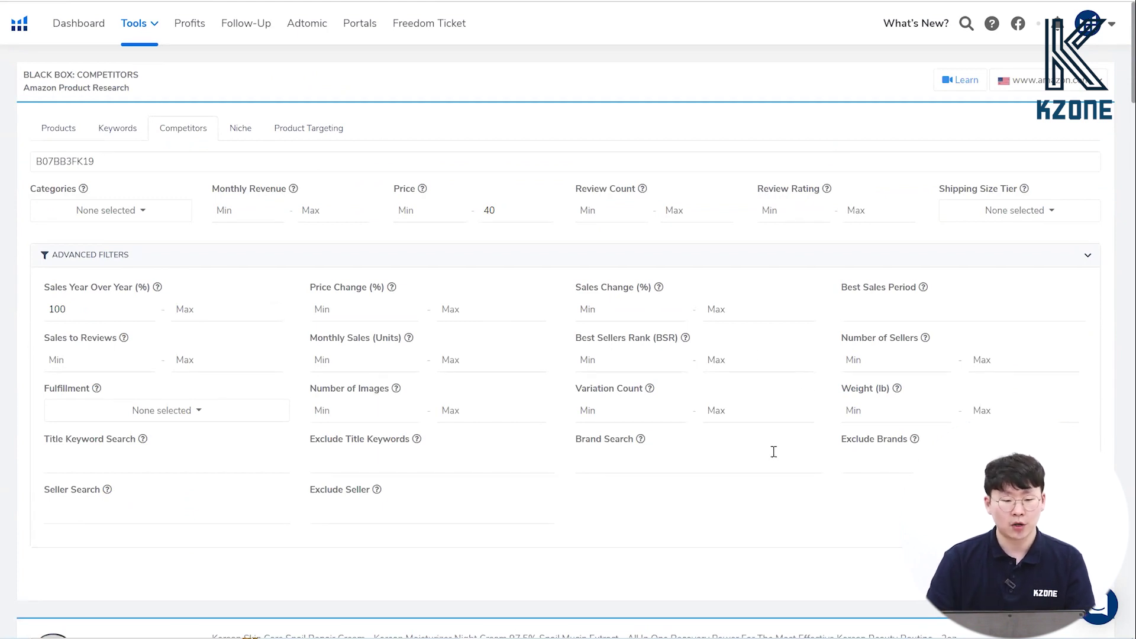
left_click(300, 130)
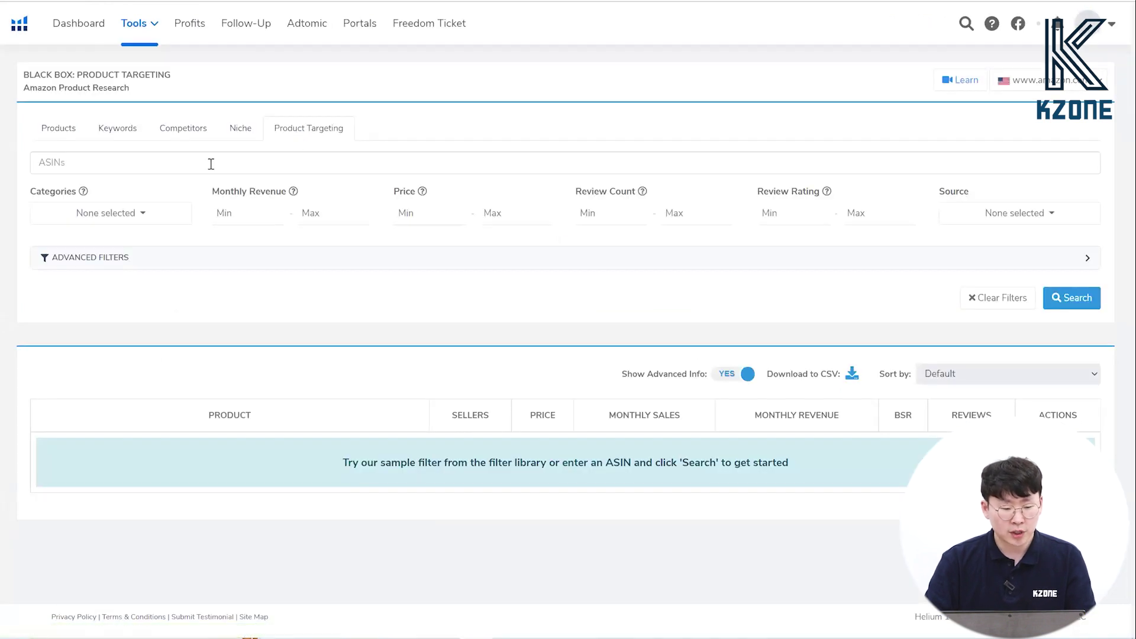
left_click(211, 164)
type("10")
key("BackSpace")
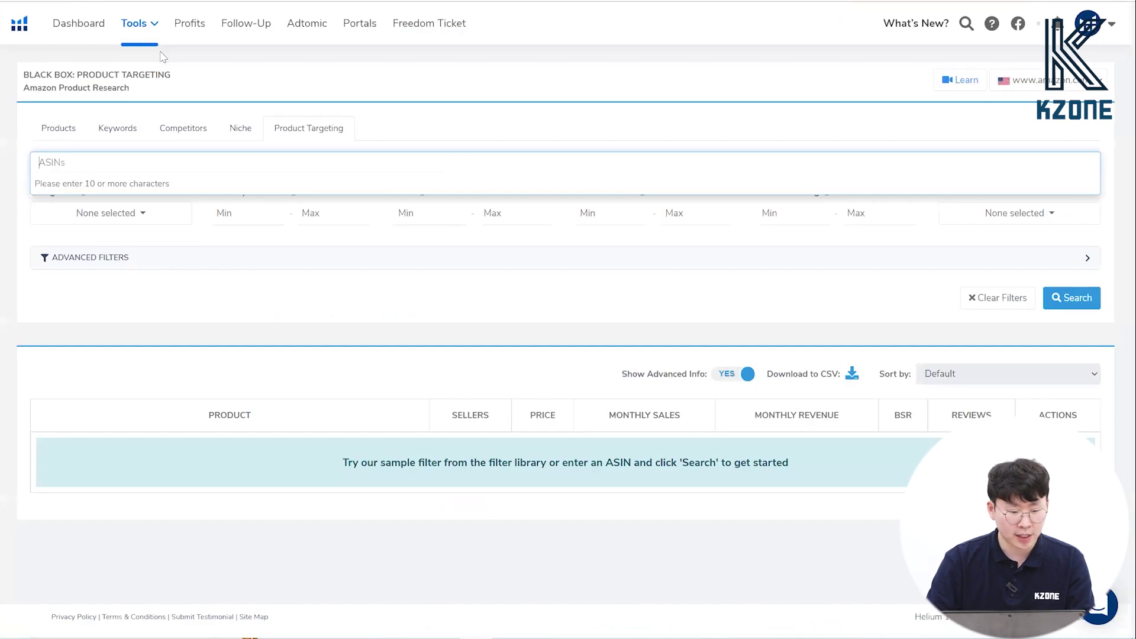
type("B07BB3FK19")
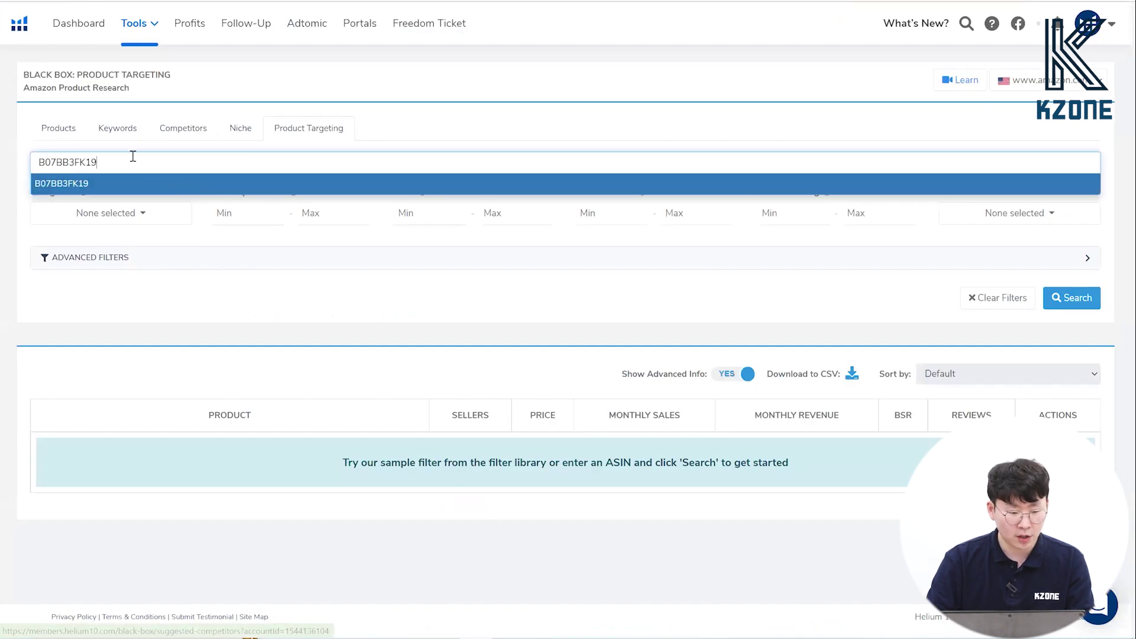
left_click(225, 194)
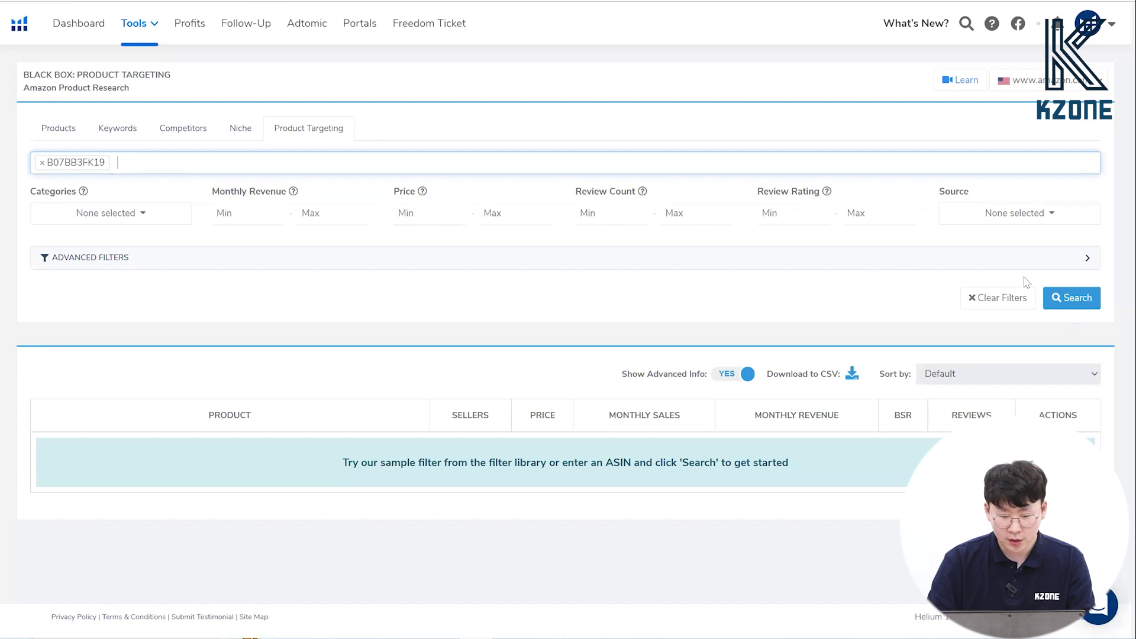
left_click(410, 206)
type("10")
left_click(1062, 302)
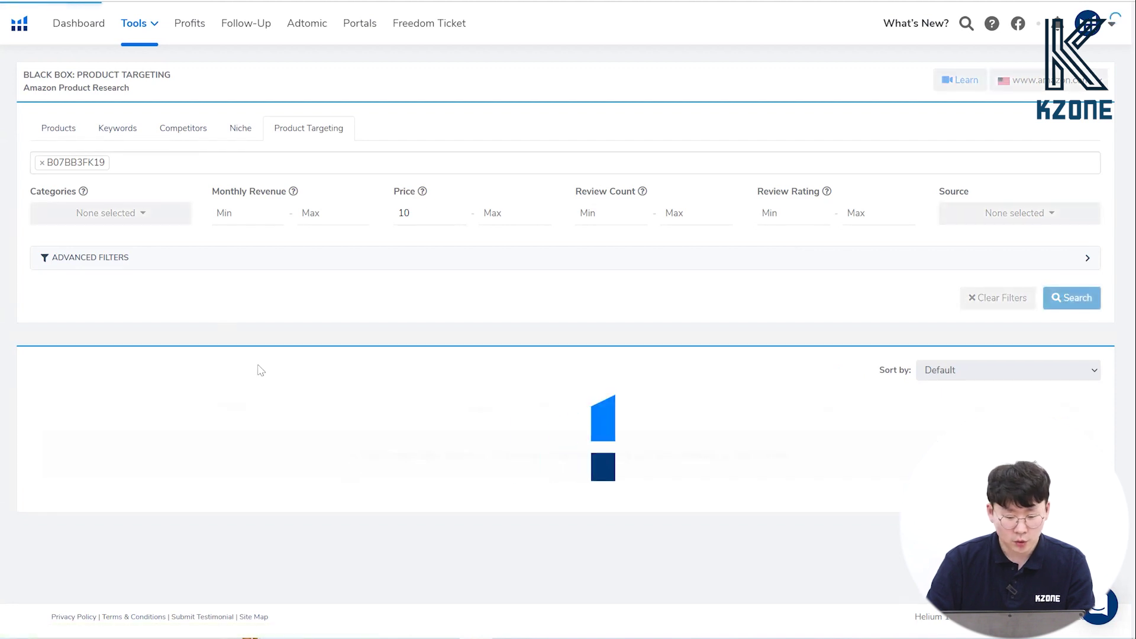
Look through the Product Targeting results for related products and their sales figures.
scroll(275, 352, "down", 1)
scroll(275, 352, "up", 1)
scroll(275, 352, "down", 1)
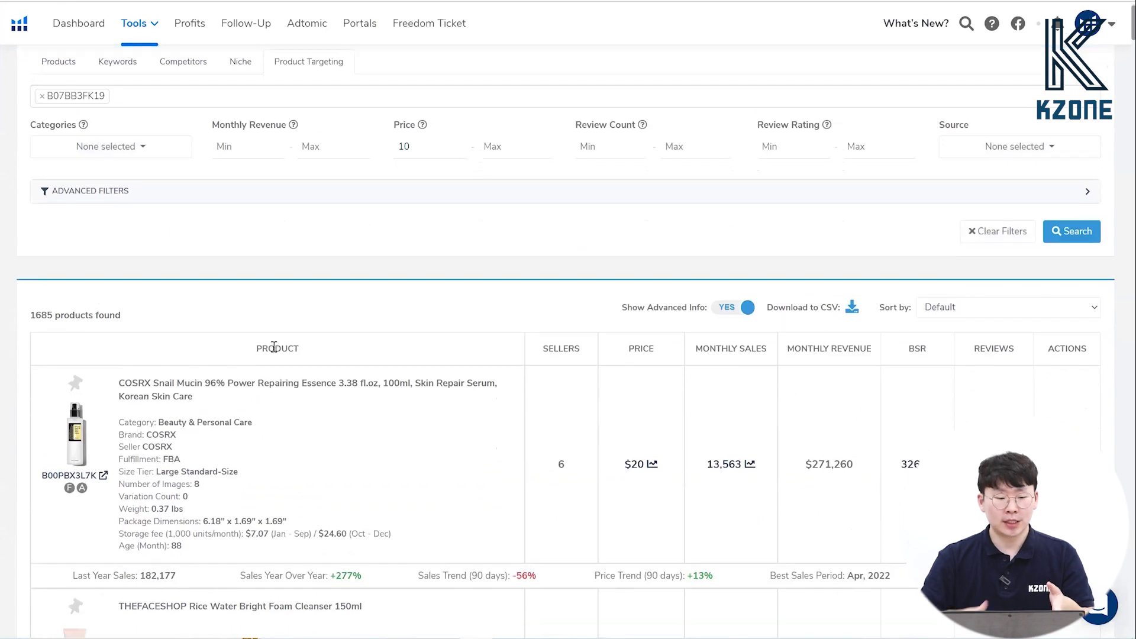
scroll(274, 346, "down", 10)
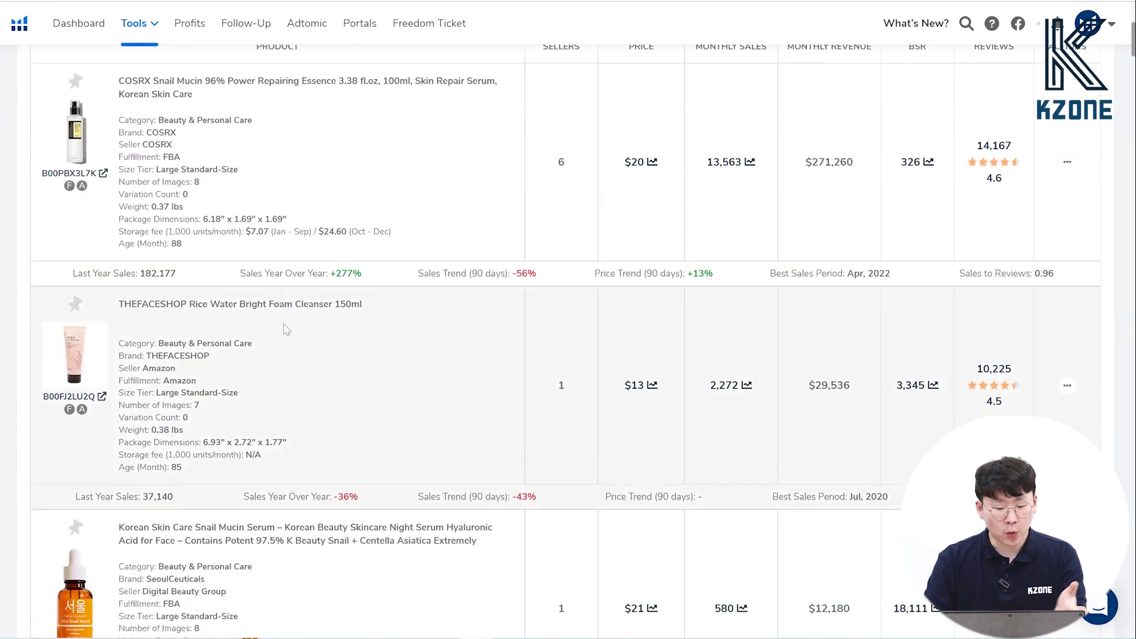
scroll(313, 314, "down", 6)
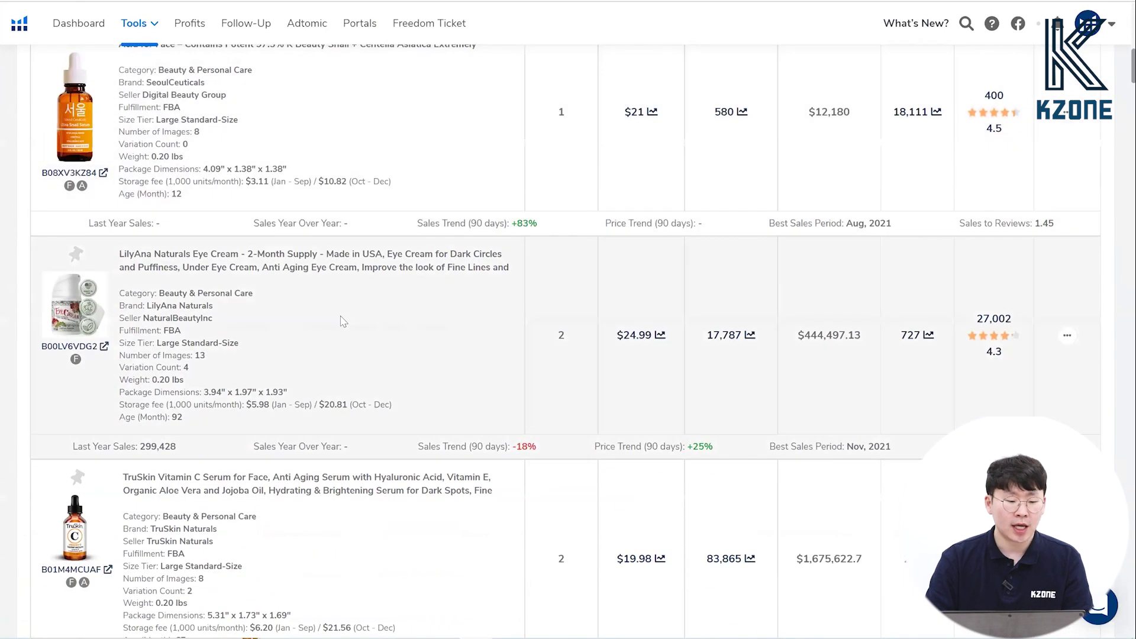
scroll(355, 323, "up", 20)
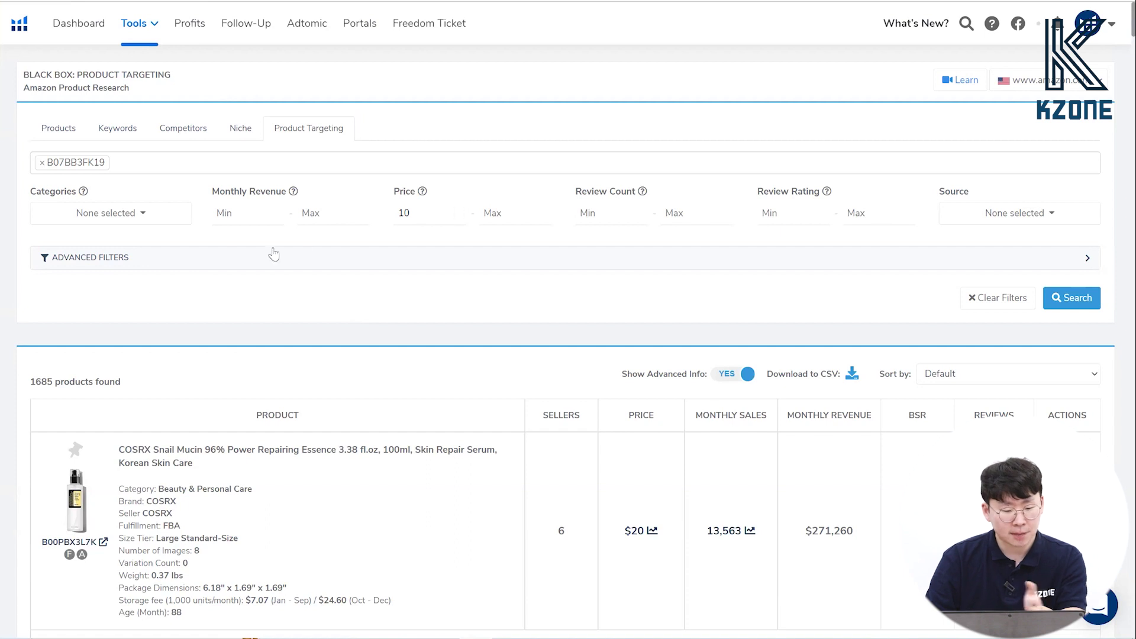
Expand the Product Targeting advanced filters and review the first listed products again.
left_click(148, 258)
scroll(355, 267, "down", 5)
scroll(375, 263, "down", 7)
scroll(426, 246, "up", 2)
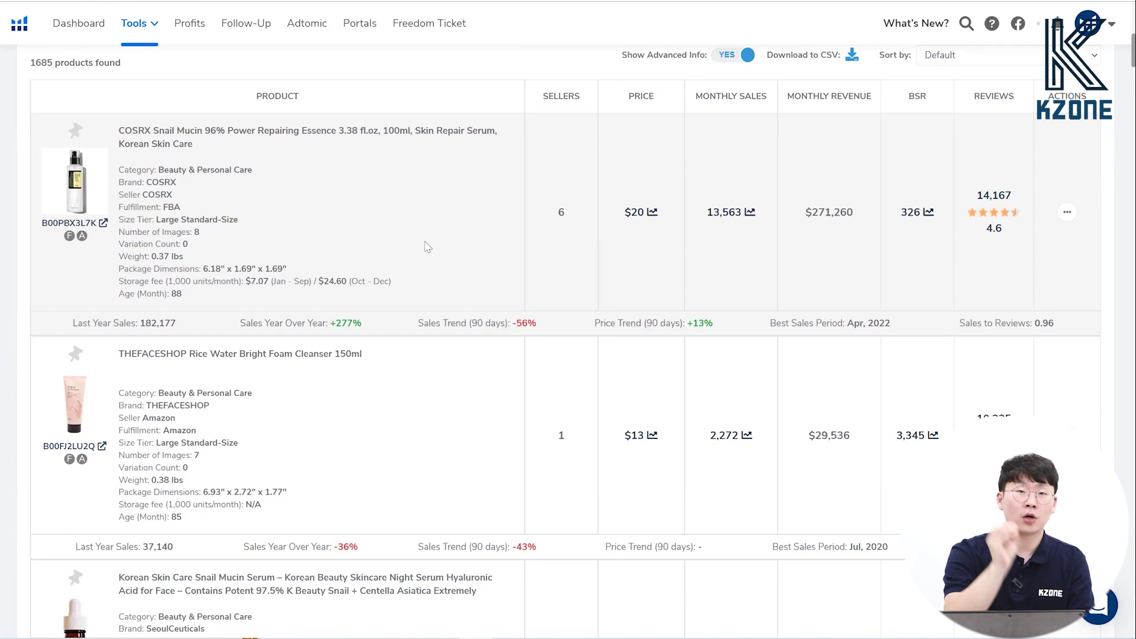
scroll(428, 246, "up", 4)
scroll(428, 247, "down", 6)
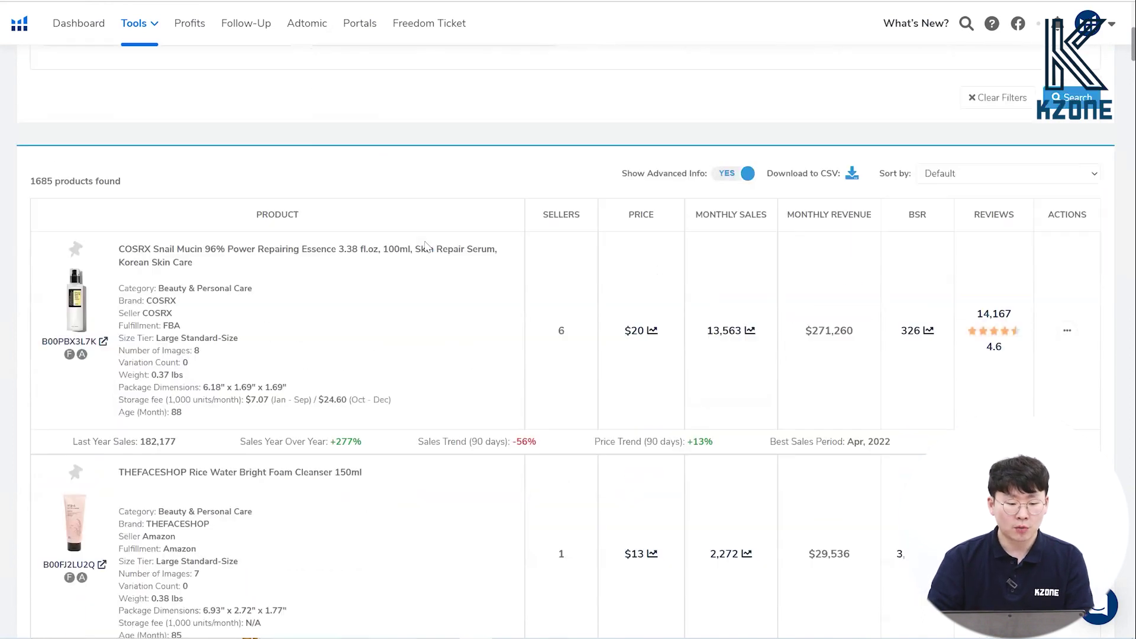